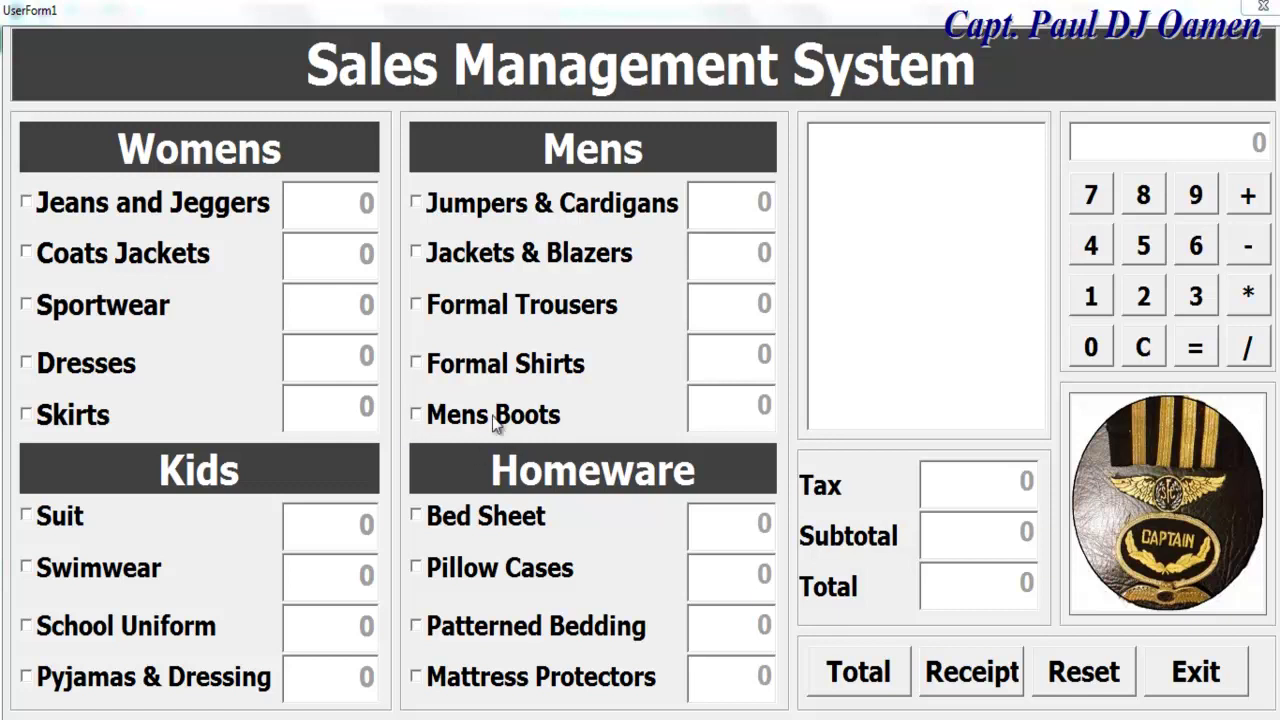
Tick the nine Womens and Kids items with quantities 2, 3, 4, 4, 3, 3, 3, 4 and 3
{"action": "left_click", "coordinate": [117, 210]}
{"action": "type", "text": "2"}
{"action": "left_click", "coordinate": [38, 260]}
{"action": "type", "text": "3"}
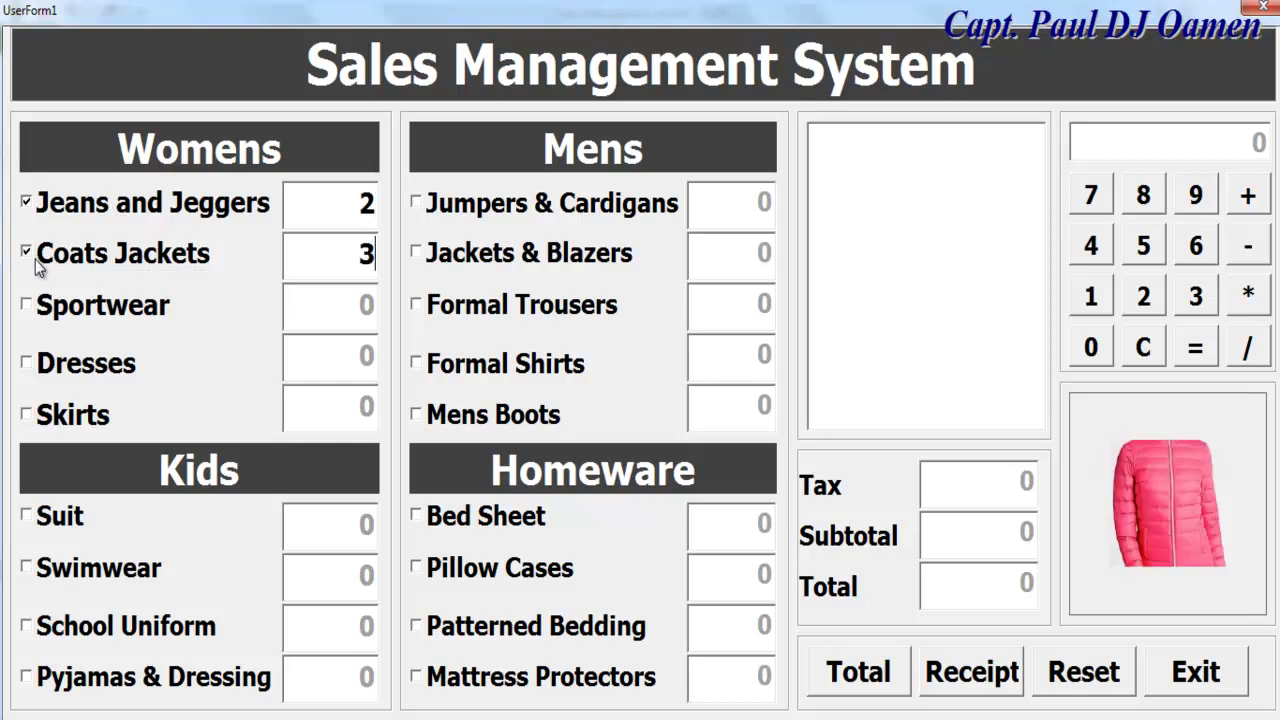
{"action": "left_click", "coordinate": [46, 318]}
{"action": "type", "text": "4"}
{"action": "left_click", "coordinate": [45, 380]}
{"action": "type", "text": "4"}
{"action": "left_click", "coordinate": [48, 412]}
{"action": "type", "text": "3"}
{"action": "left_click", "coordinate": [45, 525]}
{"action": "type", "text": "3"}
{"action": "left_click", "coordinate": [47, 565]}
{"action": "type", "text": "3"}
{"action": "left_click", "coordinate": [48, 622]}
{"action": "type", "text": "4"}
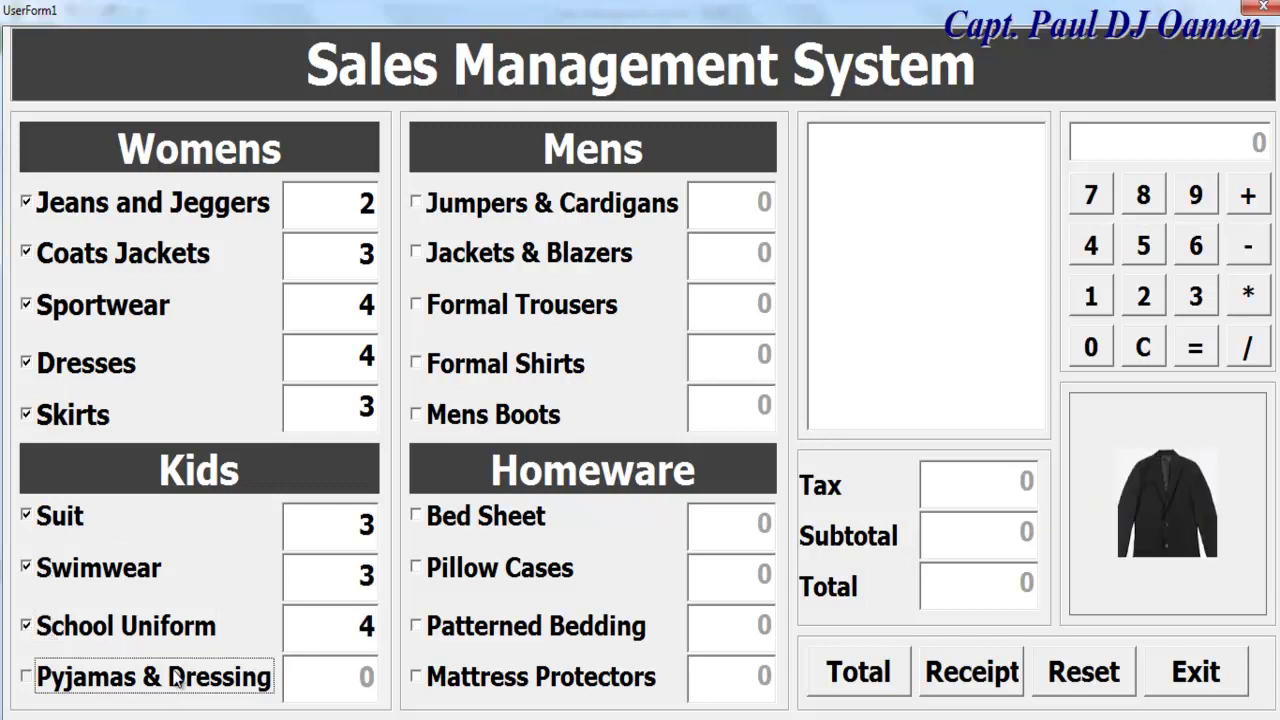
{"action": "left_click", "coordinate": [178, 690]}
{"action": "type", "text": "3"}
Tick the nine Homeware and Mens items with quantities 3, 3, 3, 3, 3, 4, 4, 5 and 4
{"action": "left_click", "coordinate": [447, 688]}
{"action": "type", "text": "3"}
{"action": "left_click", "coordinate": [457, 635]}
{"action": "type", "text": "3"}
{"action": "left_click", "coordinate": [438, 570]}
{"action": "type", "text": "3"}
{"action": "left_click", "coordinate": [425, 517]}
{"action": "type", "text": "3"}
{"action": "left_click", "coordinate": [428, 414]}
{"action": "type", "text": "3"}
{"action": "left_click", "coordinate": [426, 368]}
{"action": "type", "text": "4"}
{"action": "left_click", "coordinate": [428, 310]}
{"action": "type", "text": "4"}
{"action": "left_click", "coordinate": [430, 254]}
{"action": "type", "text": "5"}
{"action": "left_click", "coordinate": [435, 213]}
{"action": "type", "text": "4"}
Calculate this order's totals, view its receipt, then clear the form
{"action": "left_click", "coordinate": [878, 676]}
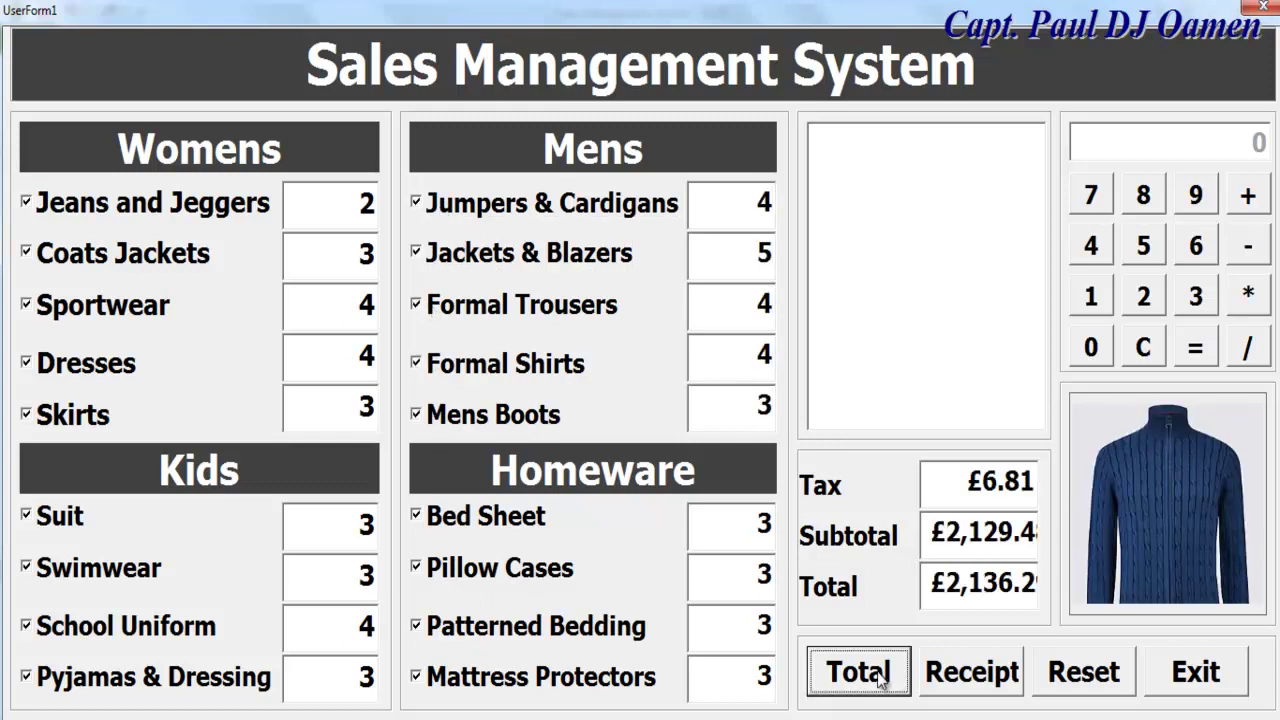
{"action": "left_click", "coordinate": [984, 680]}
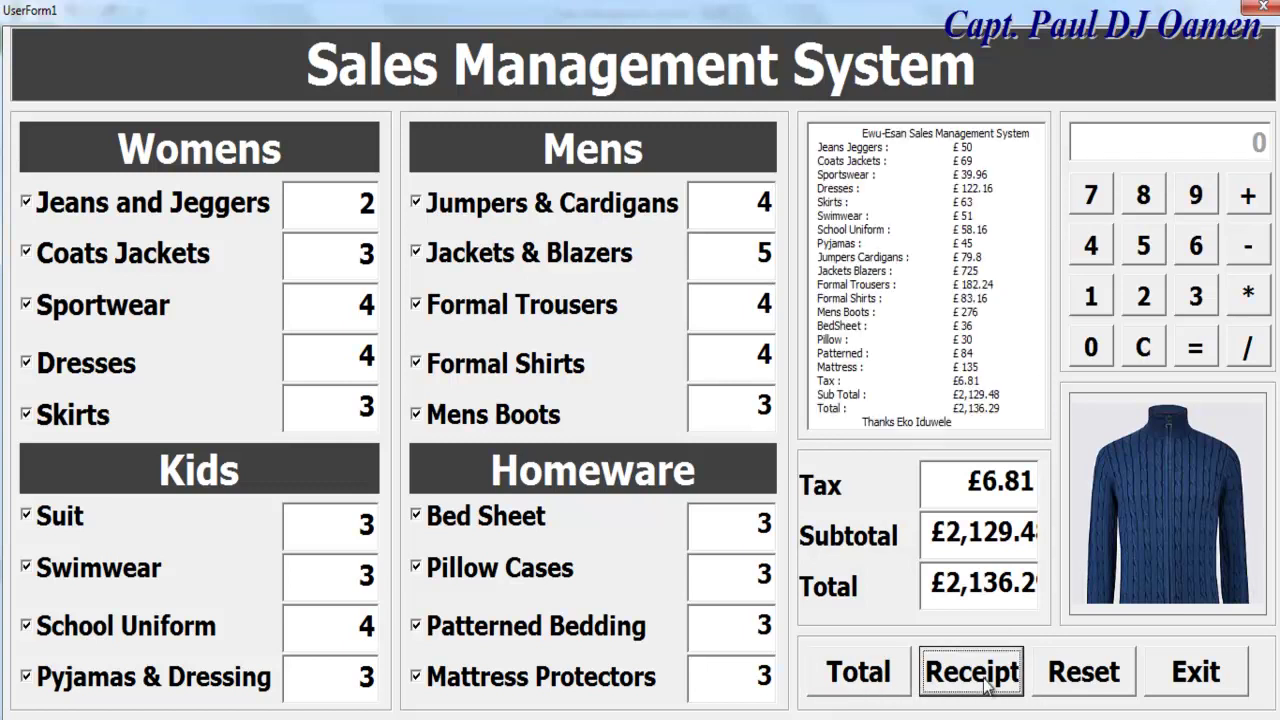
{"action": "left_click", "coordinate": [1086, 674]}
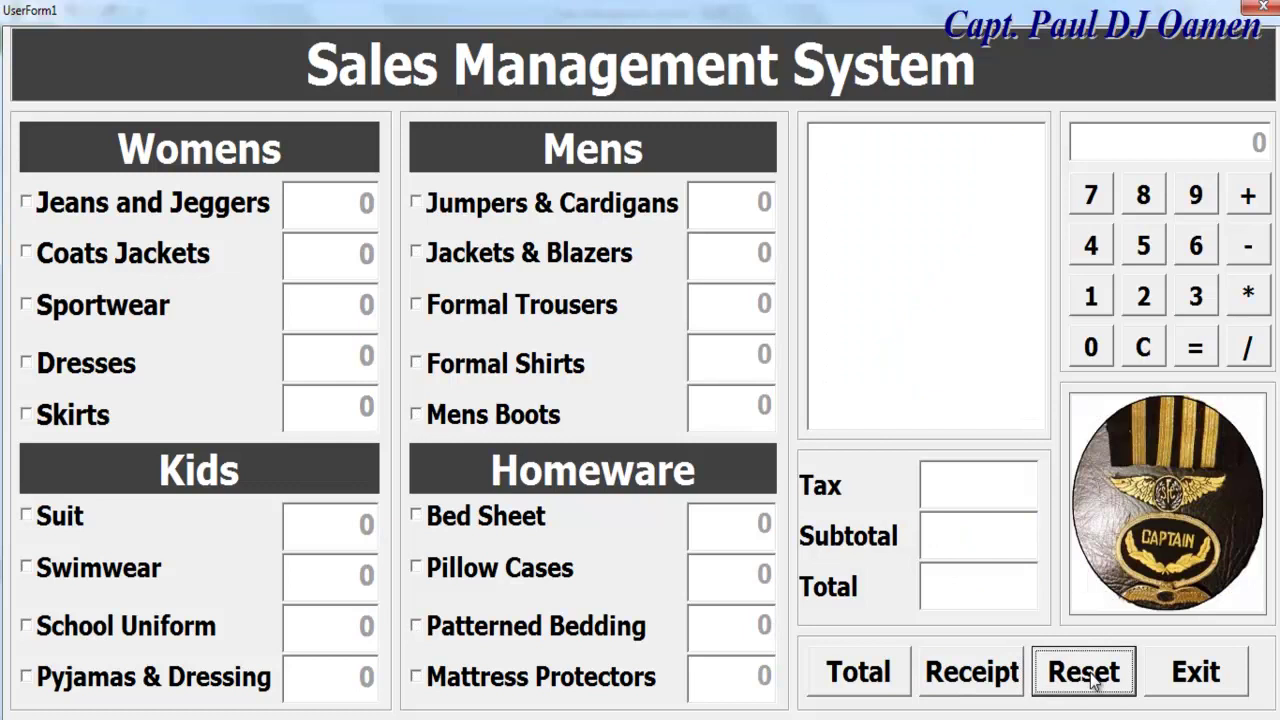
Start a new order ticking Mens and Homeware items with quantities 3, 4, 5, 5, 6, 6, 7, 7
{"action": "left_click", "coordinate": [480, 218]}
{"action": "type", "text": "3"}
{"action": "left_click", "coordinate": [478, 258]}
{"action": "type", "text": "4"}
{"action": "left_click", "coordinate": [466, 305]}
{"action": "type", "text": "5"}
{"action": "left_click", "coordinate": [467, 376]}
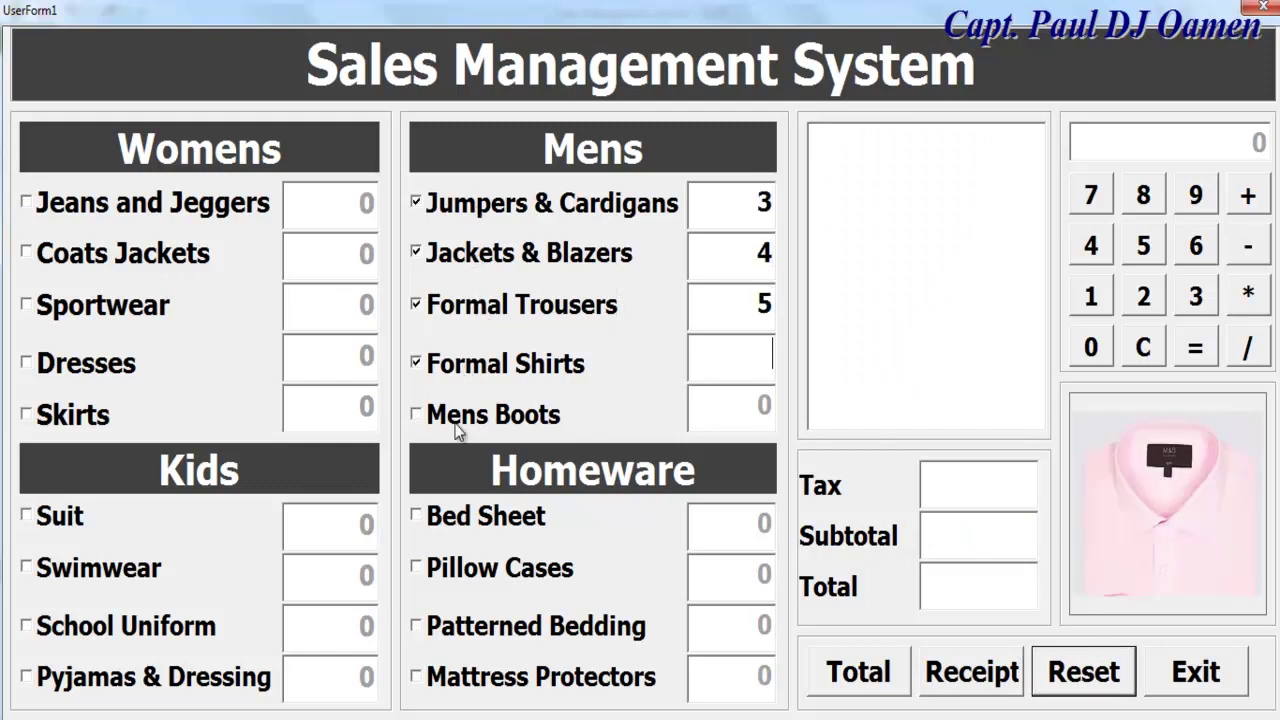
{"action": "left_click", "coordinate": [448, 418]}
{"action": "type", "text": "5"}
{"action": "left_click", "coordinate": [448, 515]}
{"action": "type", "text": "6"}
{"action": "left_click", "coordinate": [443, 578]}
{"action": "type", "text": "6"}
{"action": "left_click", "coordinate": [447, 625]}
{"action": "type", "text": "7"}
{"action": "left_click", "coordinate": [480, 676]}
{"action": "type", "text": "7"}
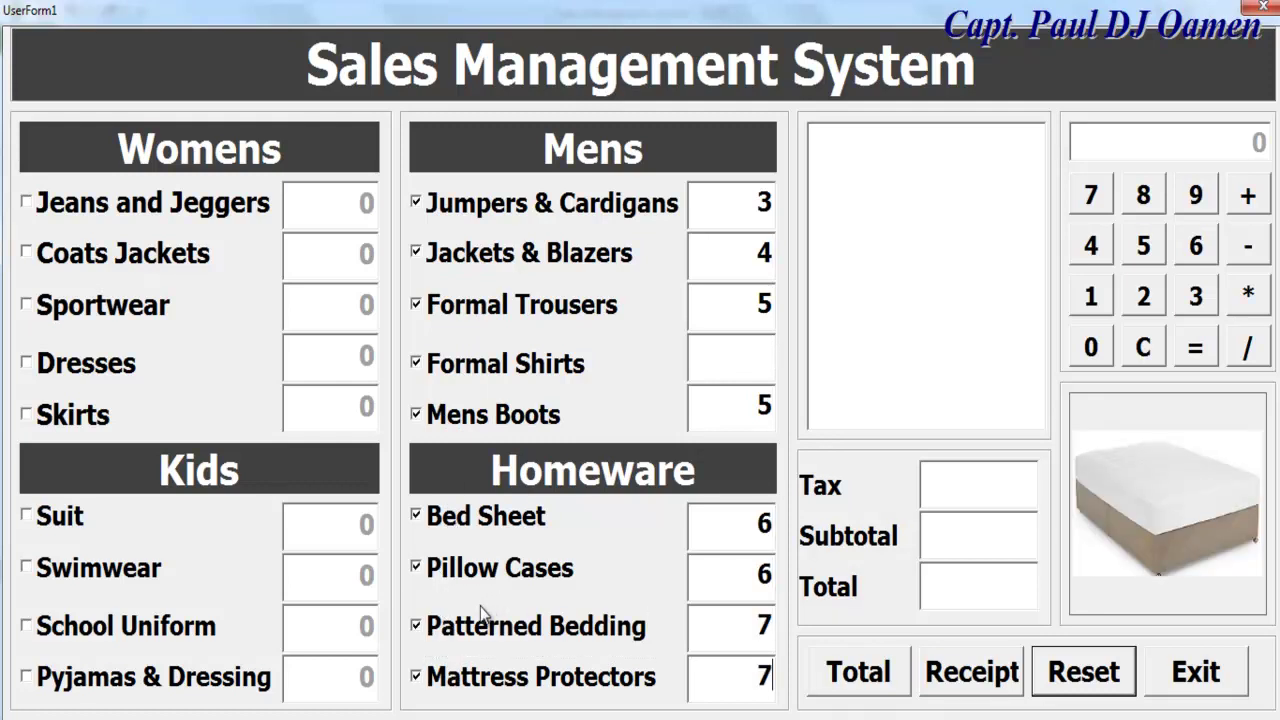
Add Womens and Kids items (quantities 3, 2, 2, 2, 3, 3), then calculate totals and show the receipt
{"action": "left_click", "coordinate": [110, 210]}
{"action": "type", "text": "3"}
{"action": "left_click", "coordinate": [88, 262]}
{"action": "type", "text": "2"}
{"action": "left_click", "coordinate": [80, 300]}
{"action": "type", "text": "2"}
{"action": "left_click", "coordinate": [80, 370]}
{"action": "type", "text": "2"}
{"action": "left_click", "coordinate": [70, 416]}
{"action": "type", "text": "3"}
{"action": "left_click", "coordinate": [72, 562]}
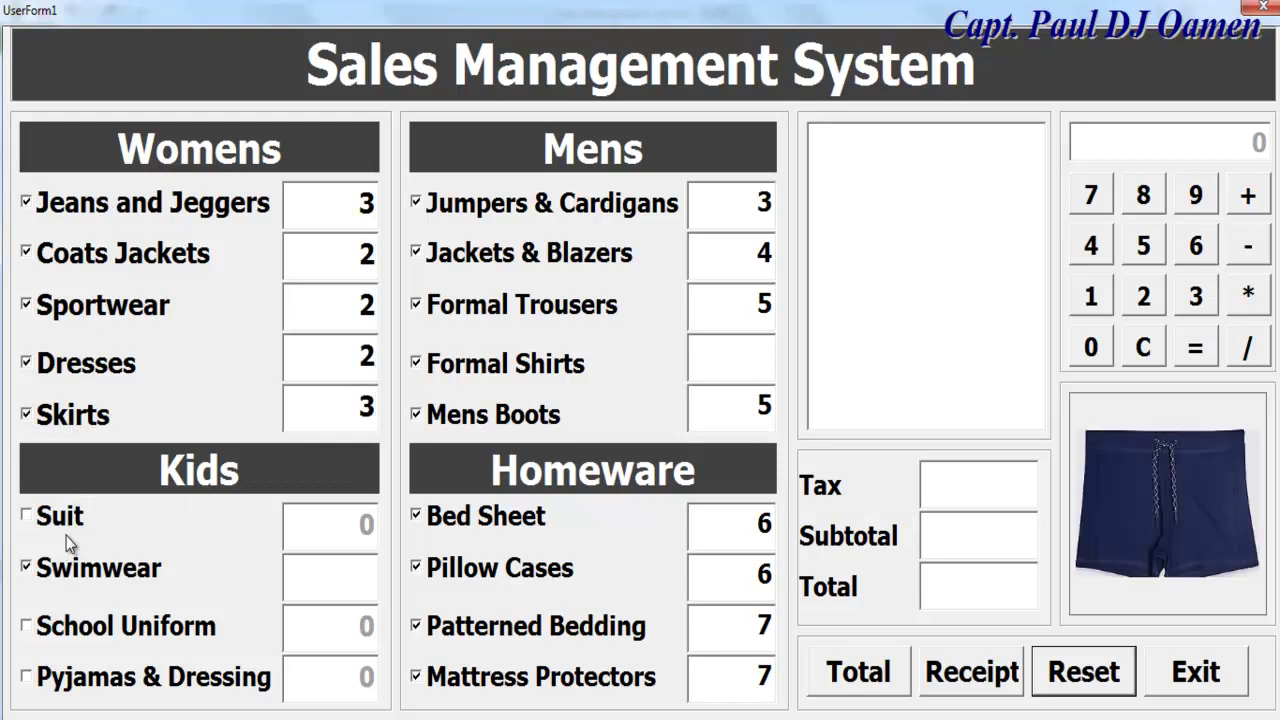
{"action": "left_click", "coordinate": [55, 628]}
{"action": "type", "text": "3"}
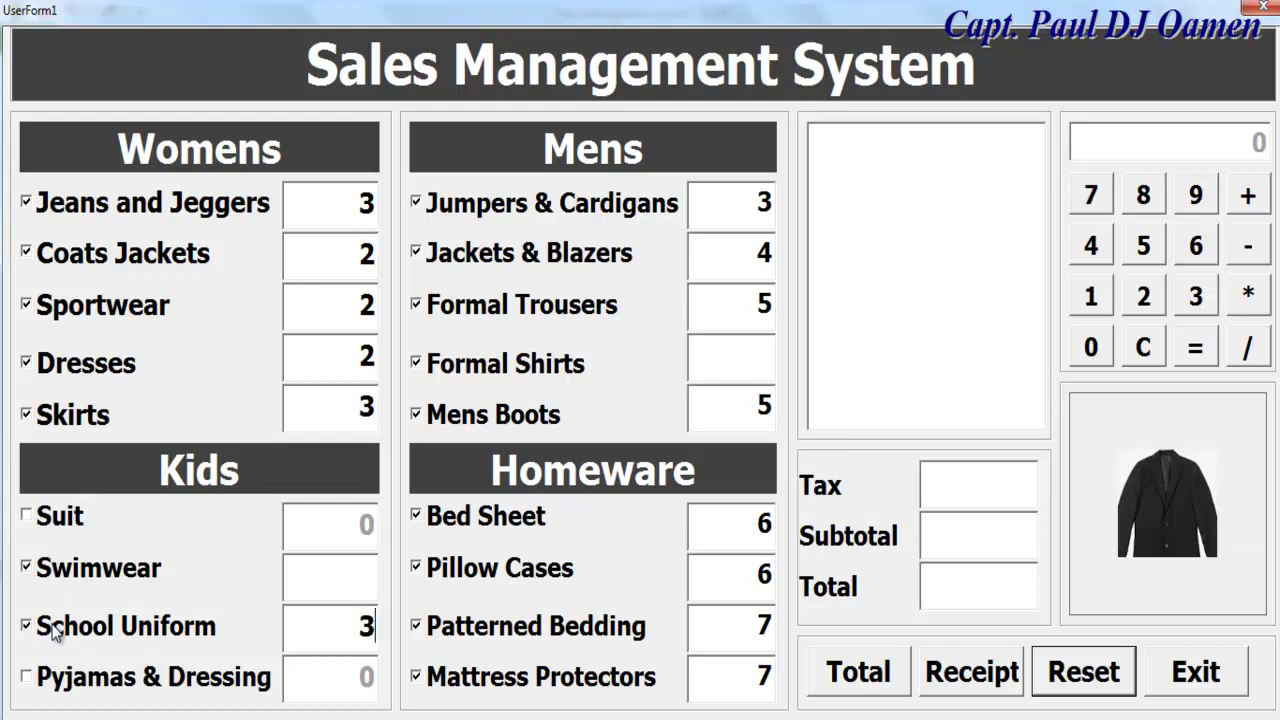
{"action": "left_click", "coordinate": [105, 680]}
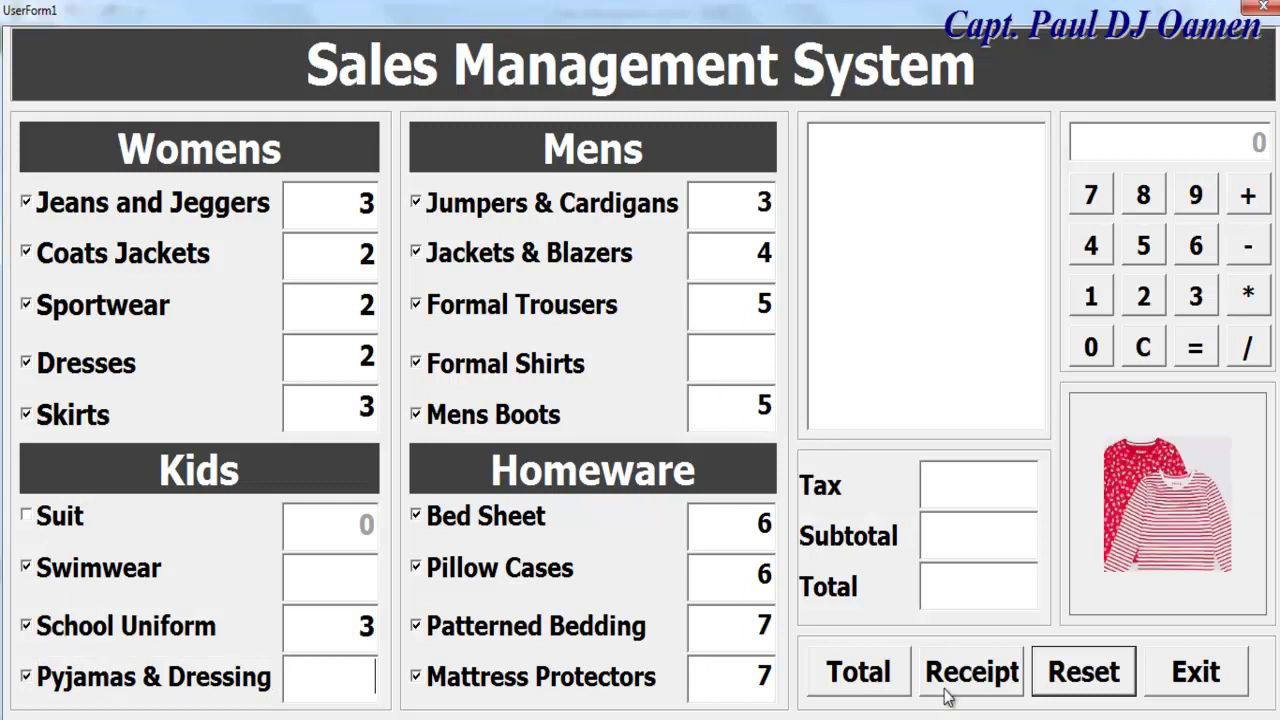
{"action": "left_click", "coordinate": [863, 677]}
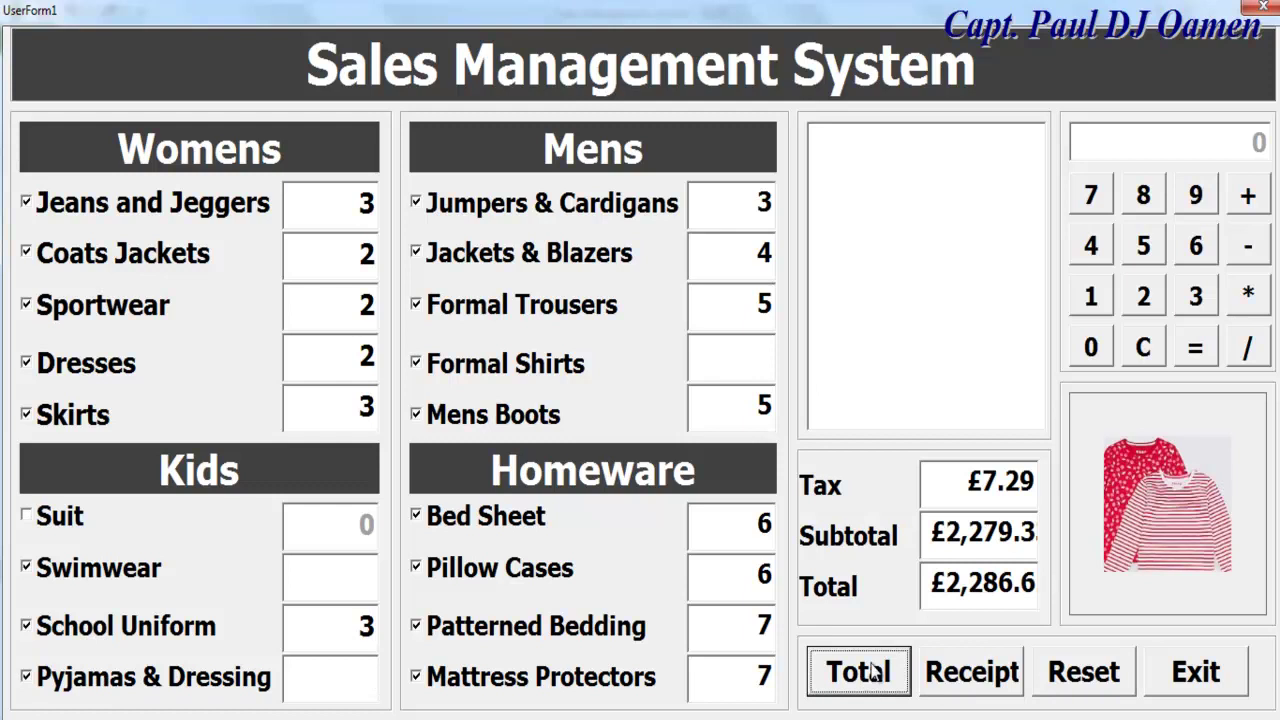
{"action": "left_click", "coordinate": [980, 679]}
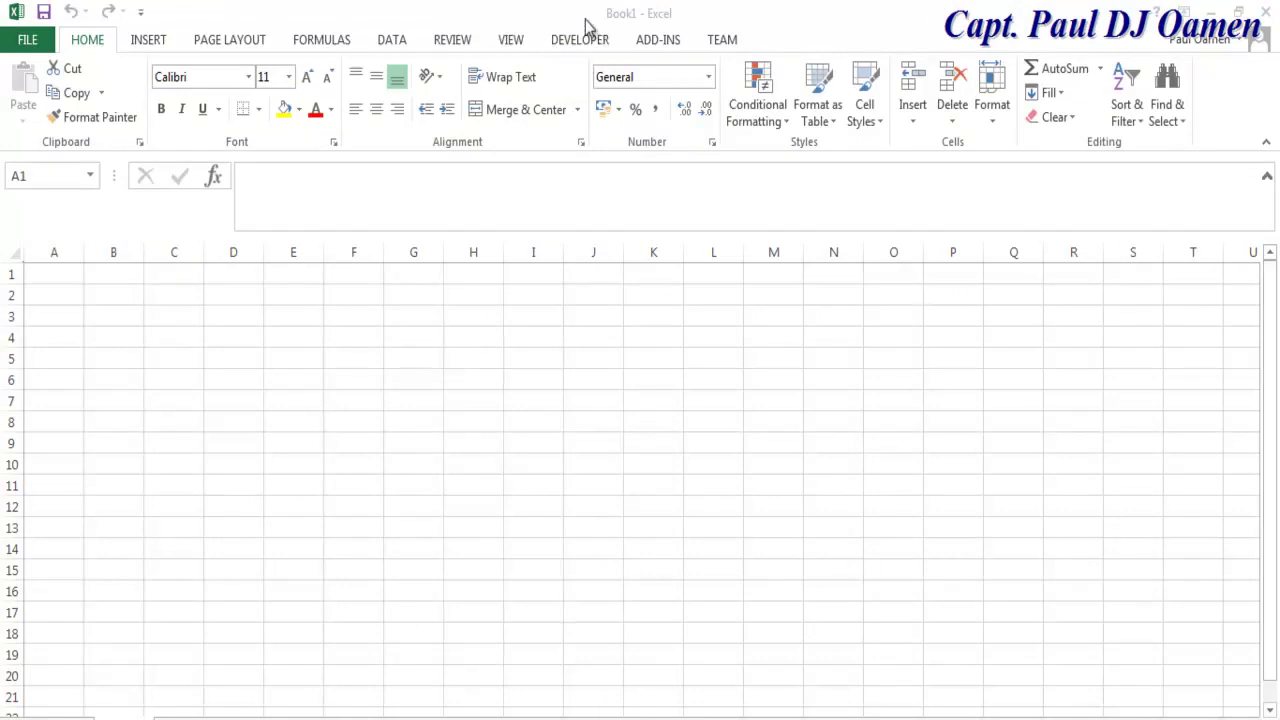
Enable the Developer tab through Options > Customize Ribbon and launch the Visual Basic editor
{"action": "left_click", "coordinate": [35, 47]}
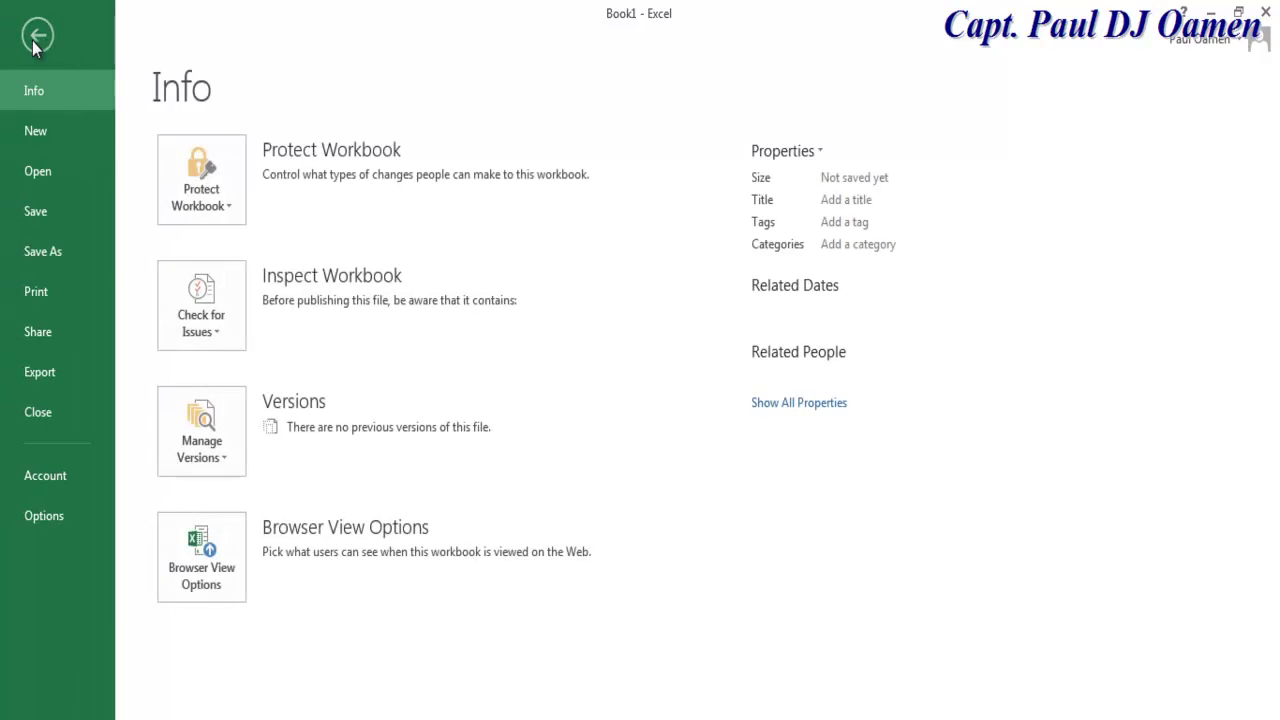
{"action": "key", "text": "Escape"}
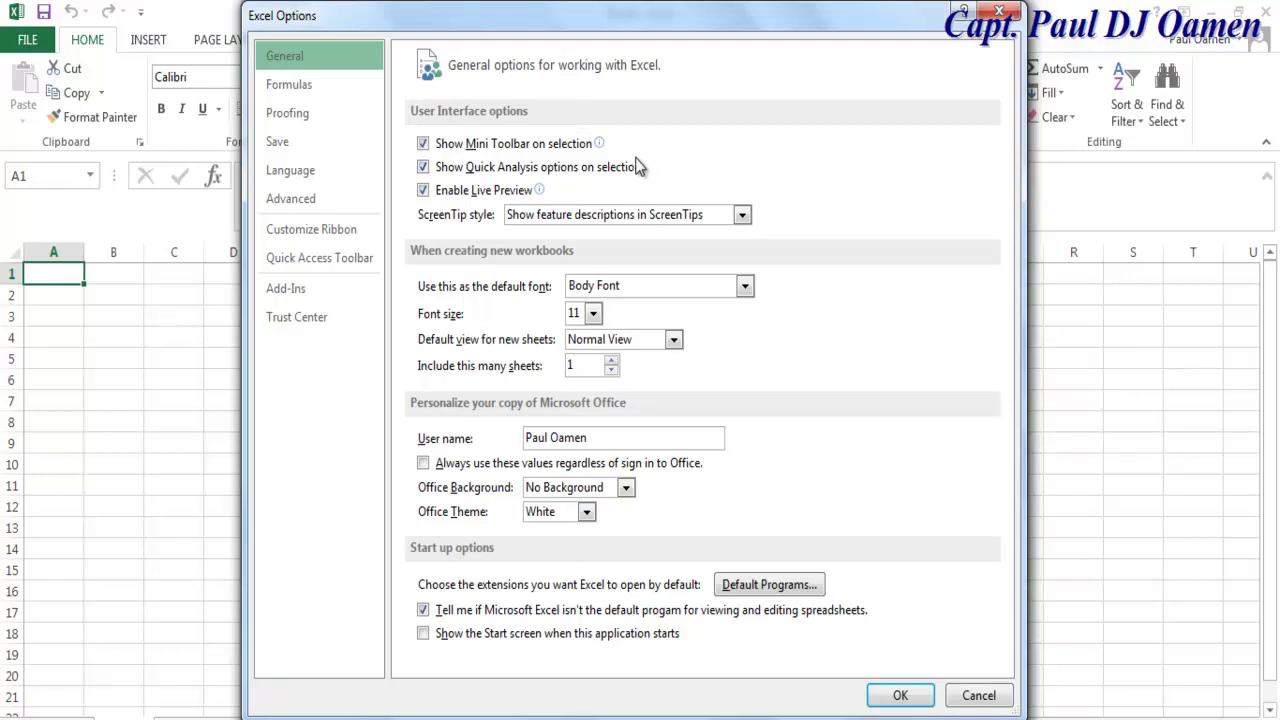
{"action": "left_click", "coordinate": [303, 231]}
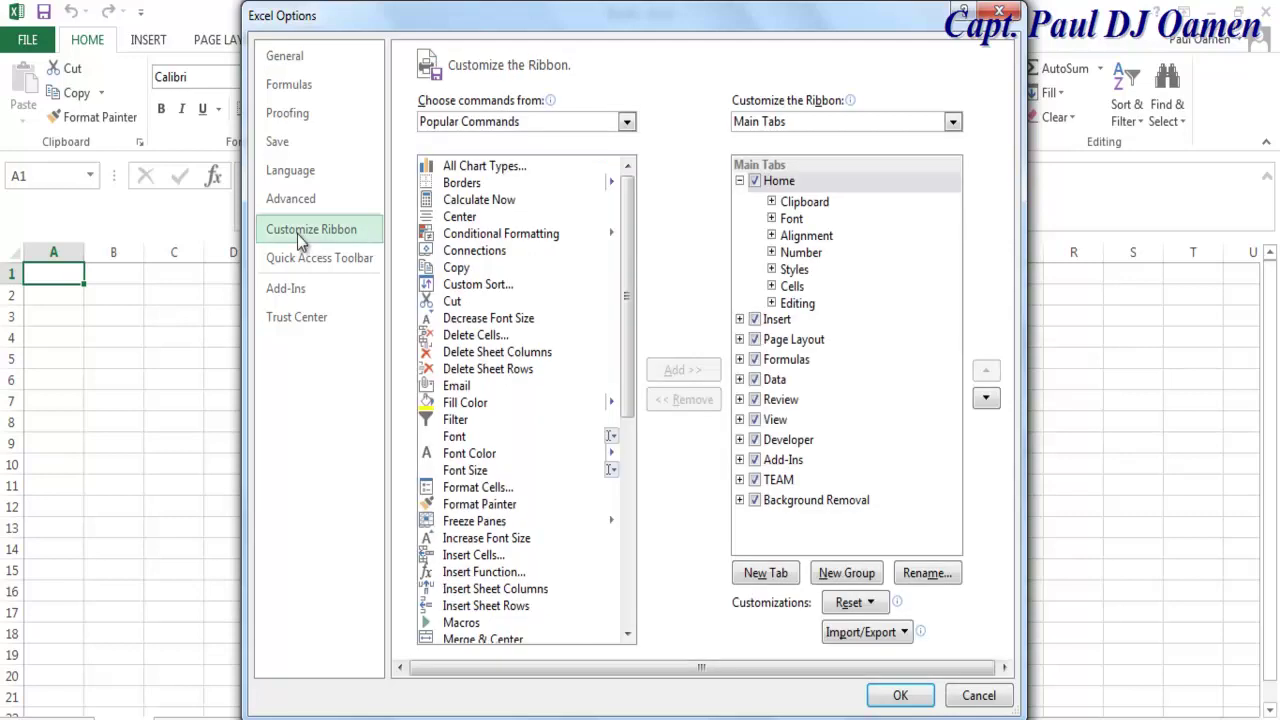
{"action": "left_click", "coordinate": [757, 445]}
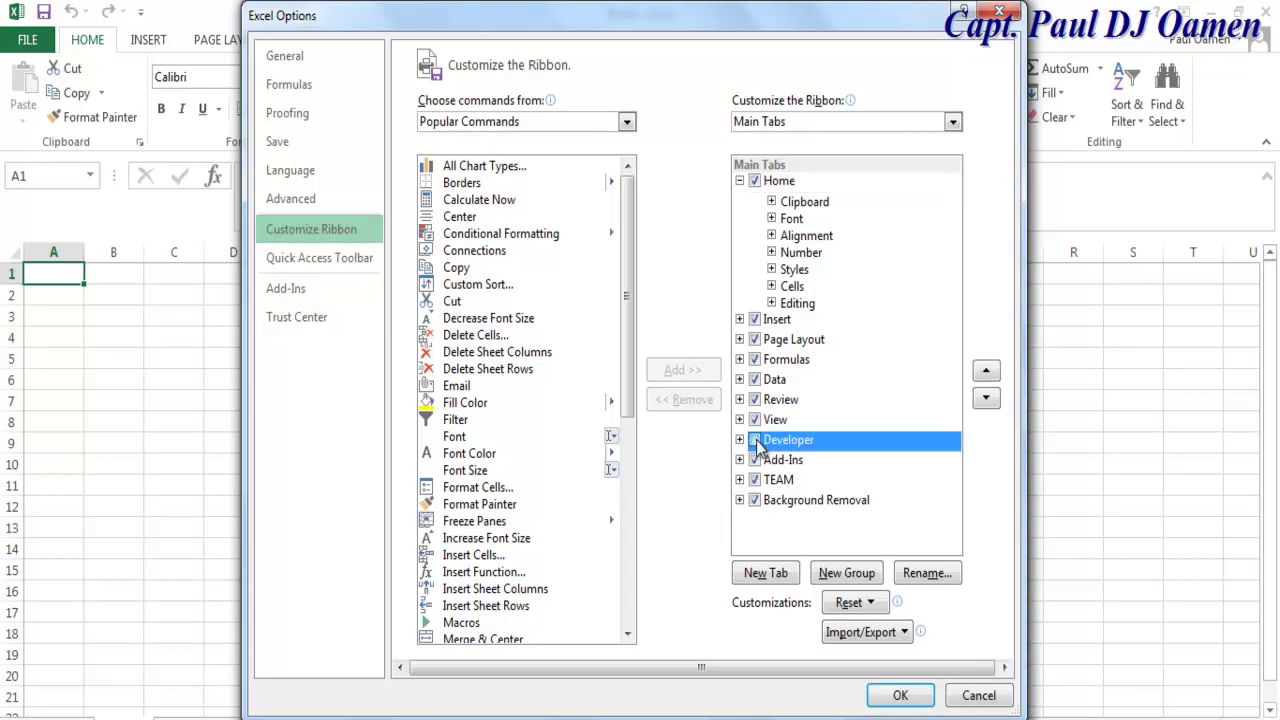
{"action": "left_click", "coordinate": [898, 695]}
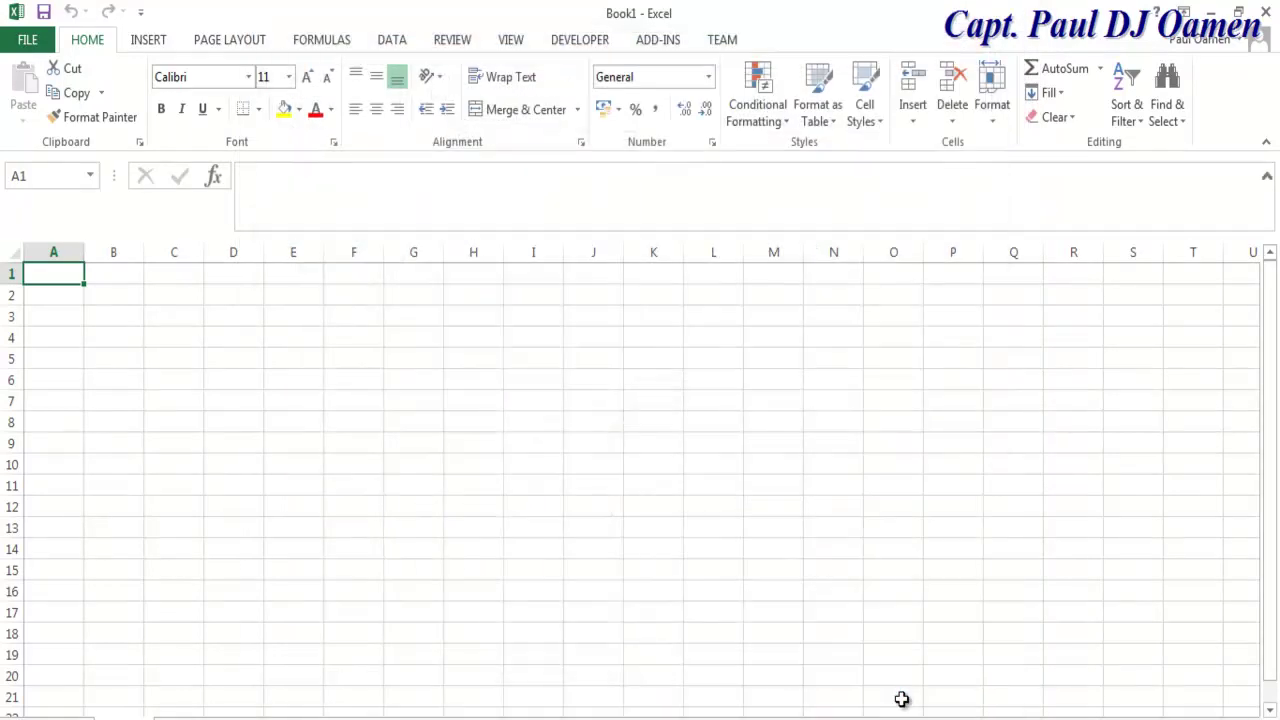
{"action": "left_click", "coordinate": [587, 46]}
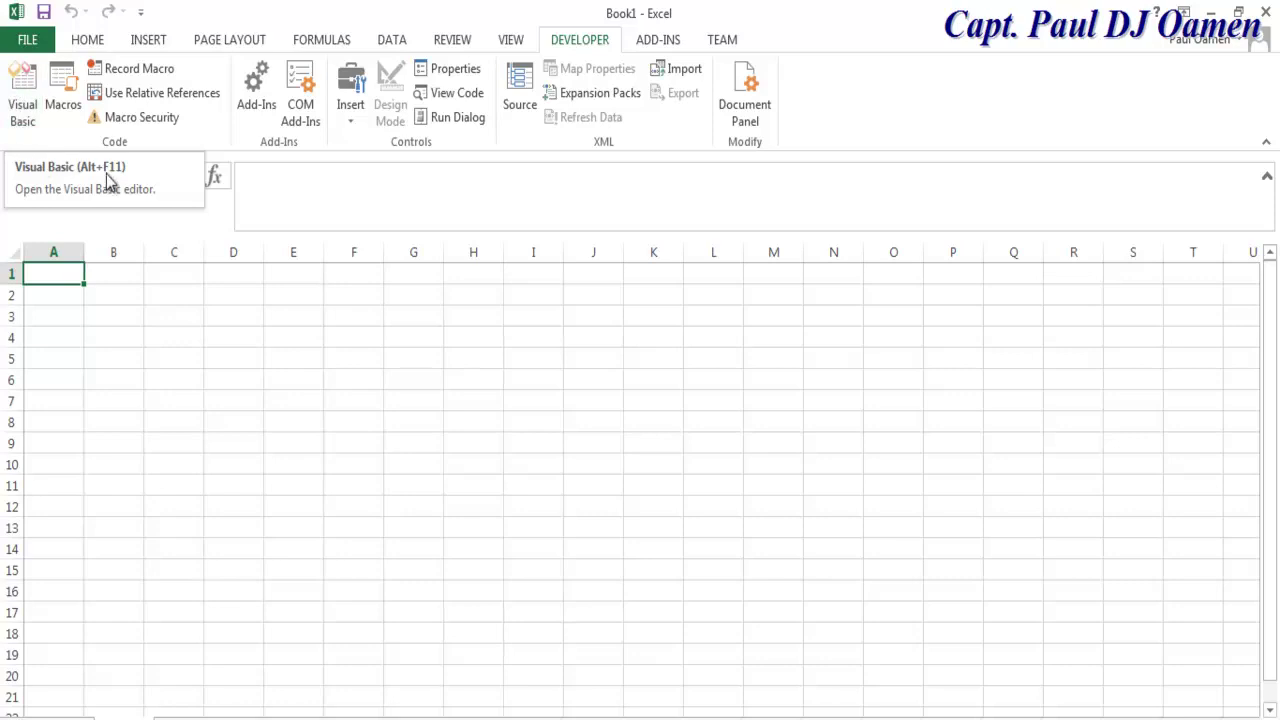
{"action": "left_click", "coordinate": [23, 106]}
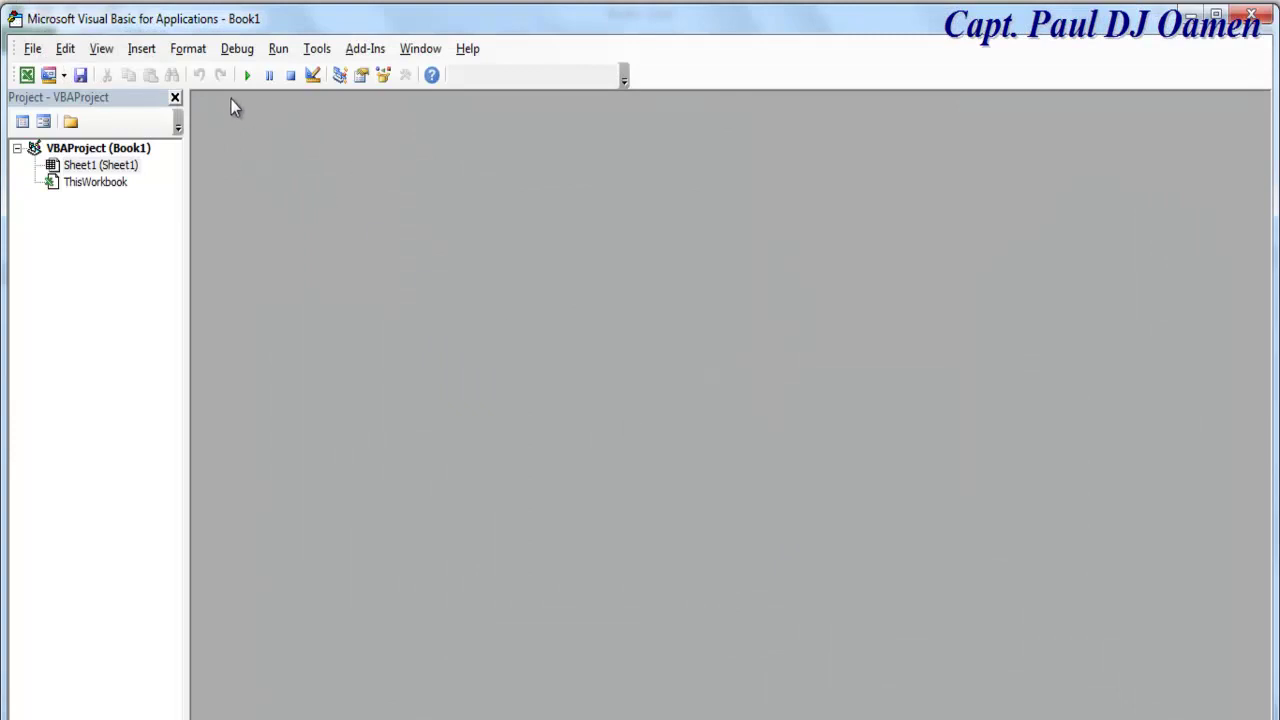
Insert UserForm1 and set its Height to 700 and Width to 1030 in Properties
{"action": "left_click", "coordinate": [141, 50]}
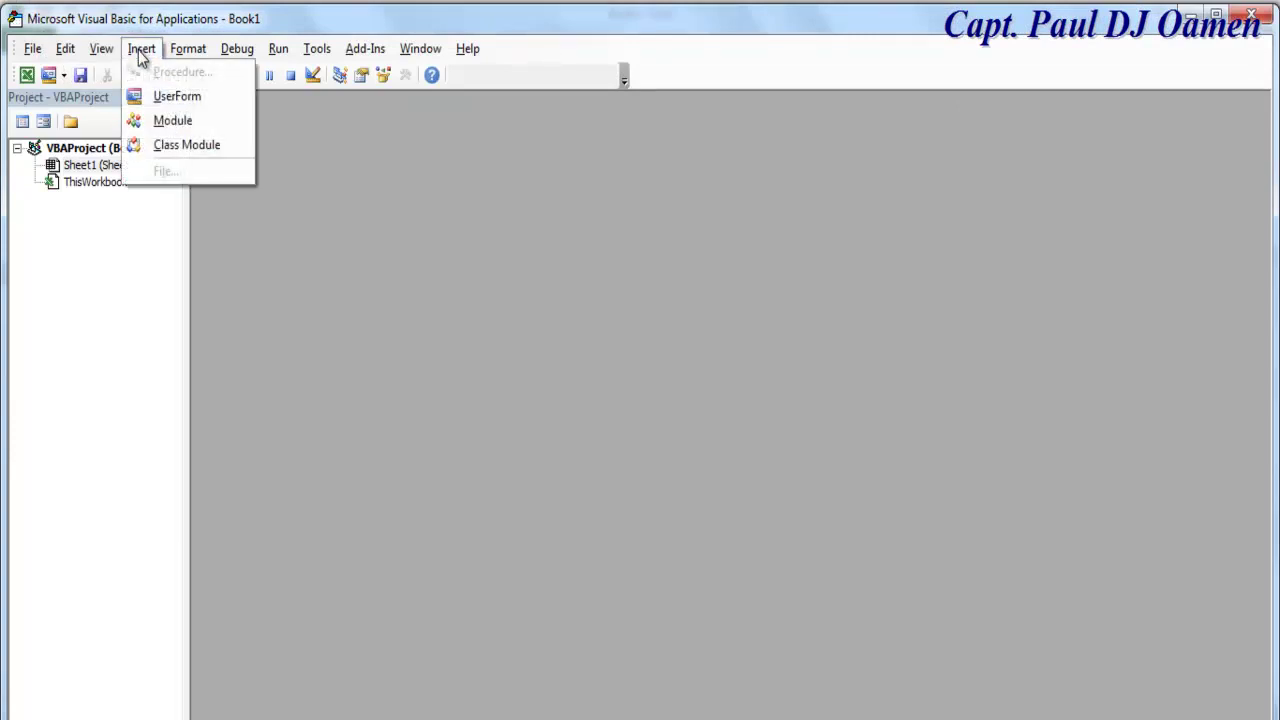
{"action": "left_click", "coordinate": [171, 99]}
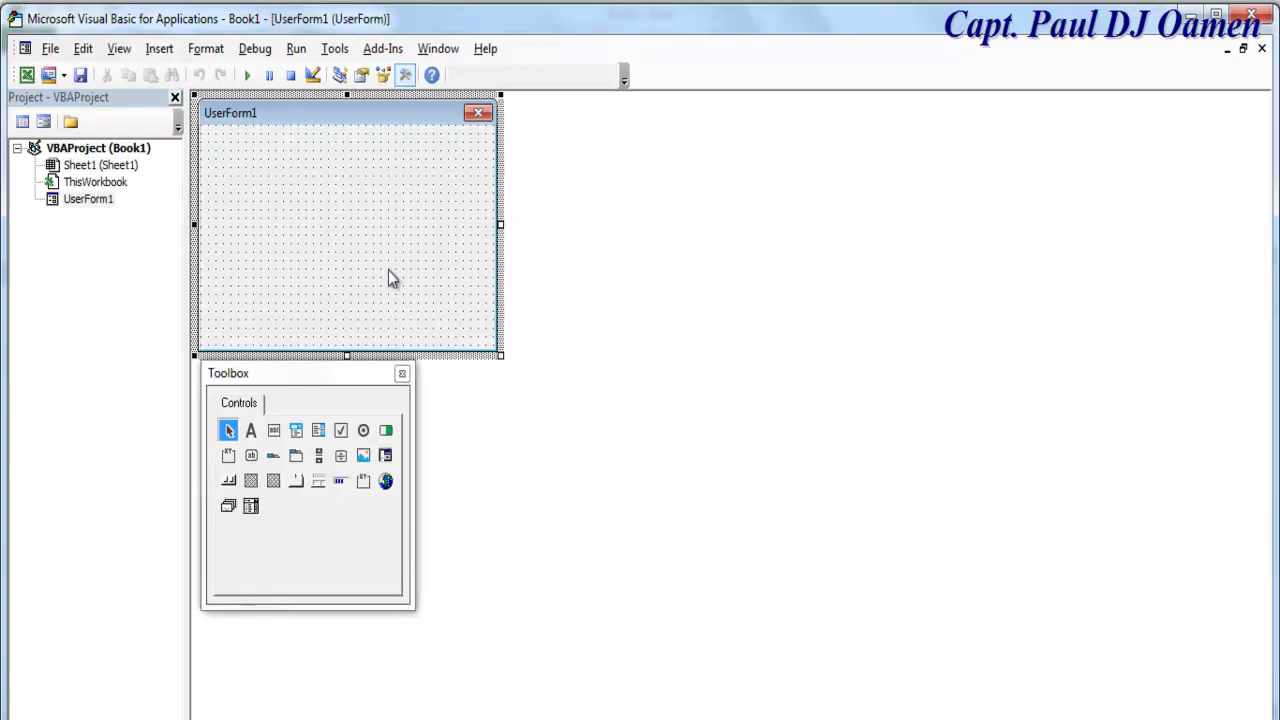
{"action": "left_click", "coordinate": [361, 75]}
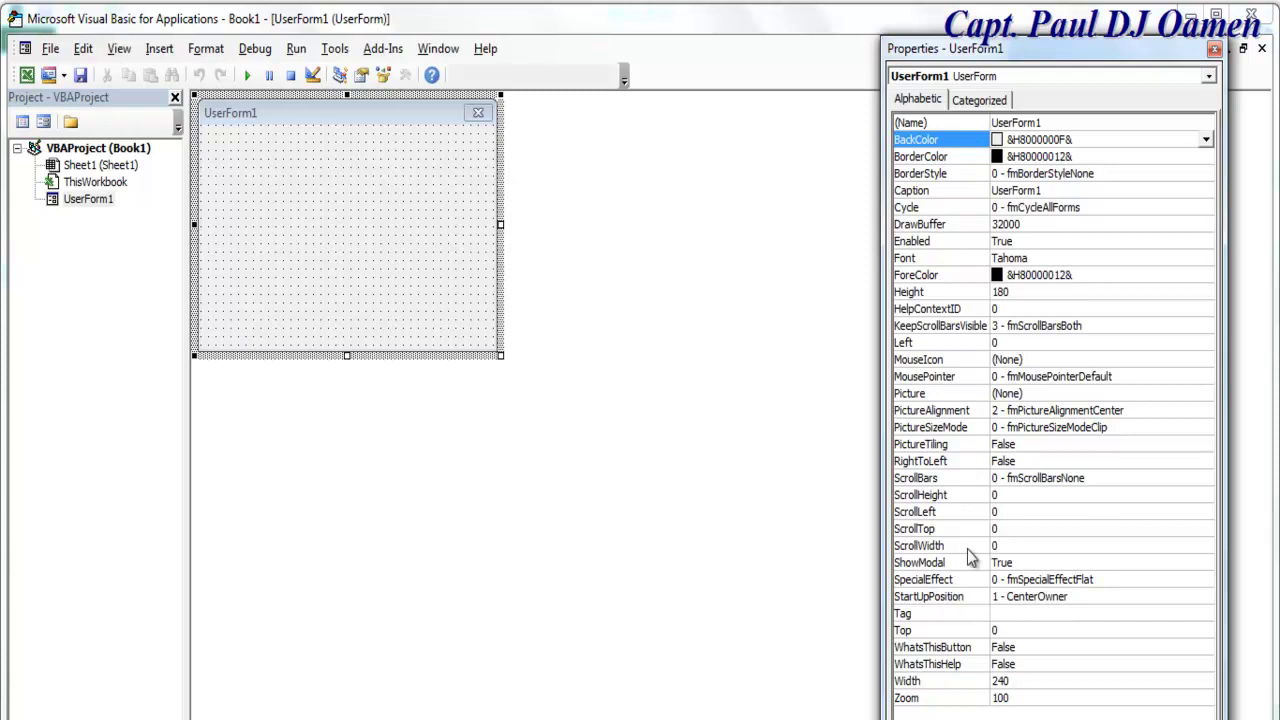
{"action": "left_click", "coordinate": [1054, 292]}
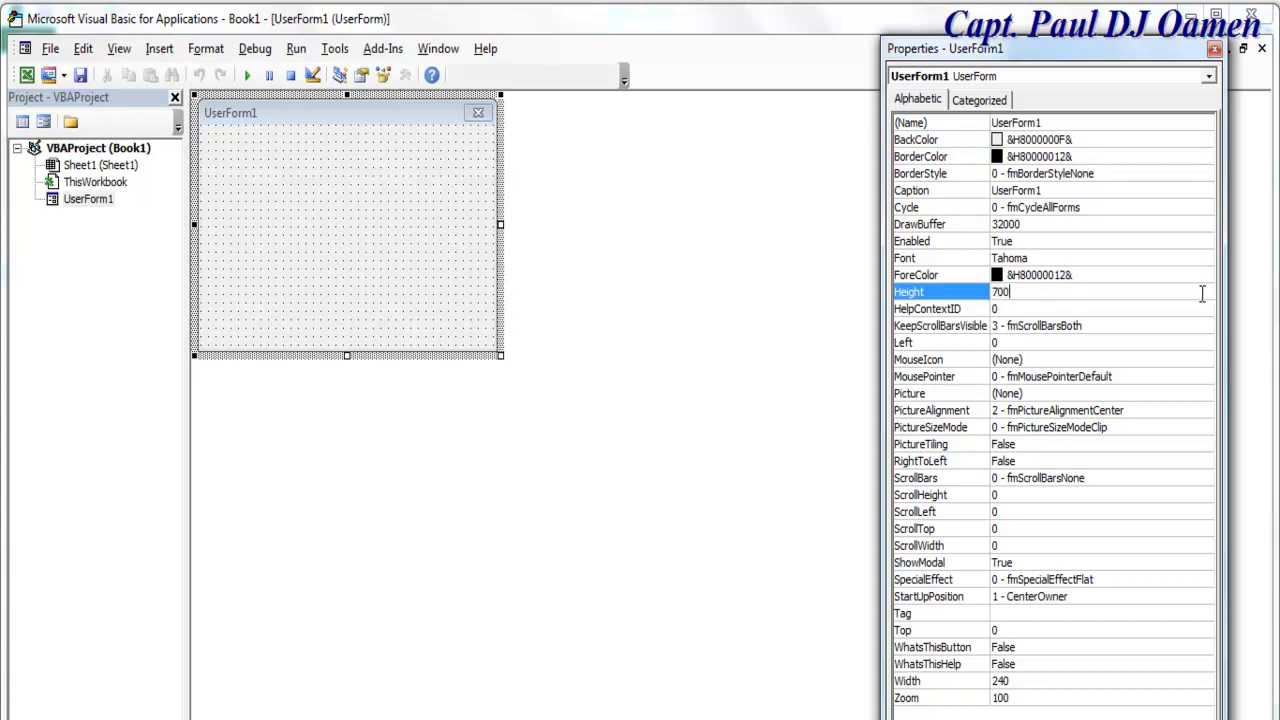
{"action": "left_click", "coordinate": [1000, 681]}
{"action": "double_click", "coordinate": [1000, 681]}
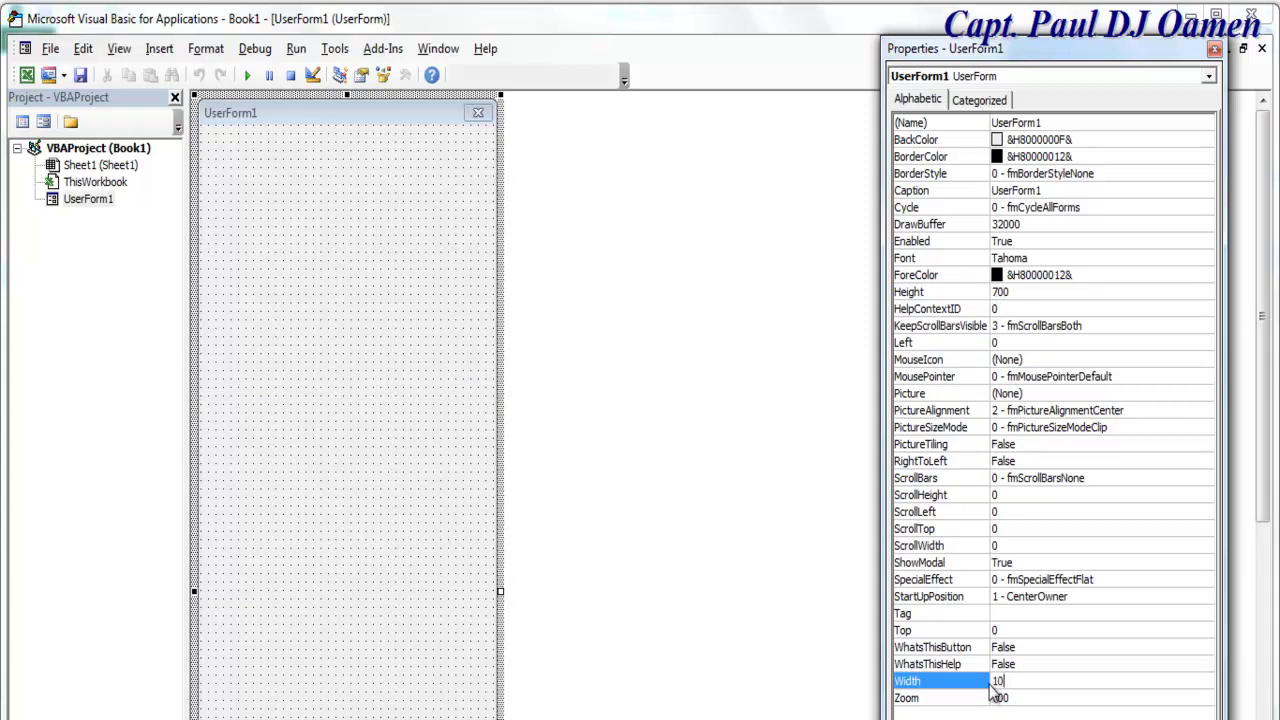
{"action": "key", "text": "Return"}
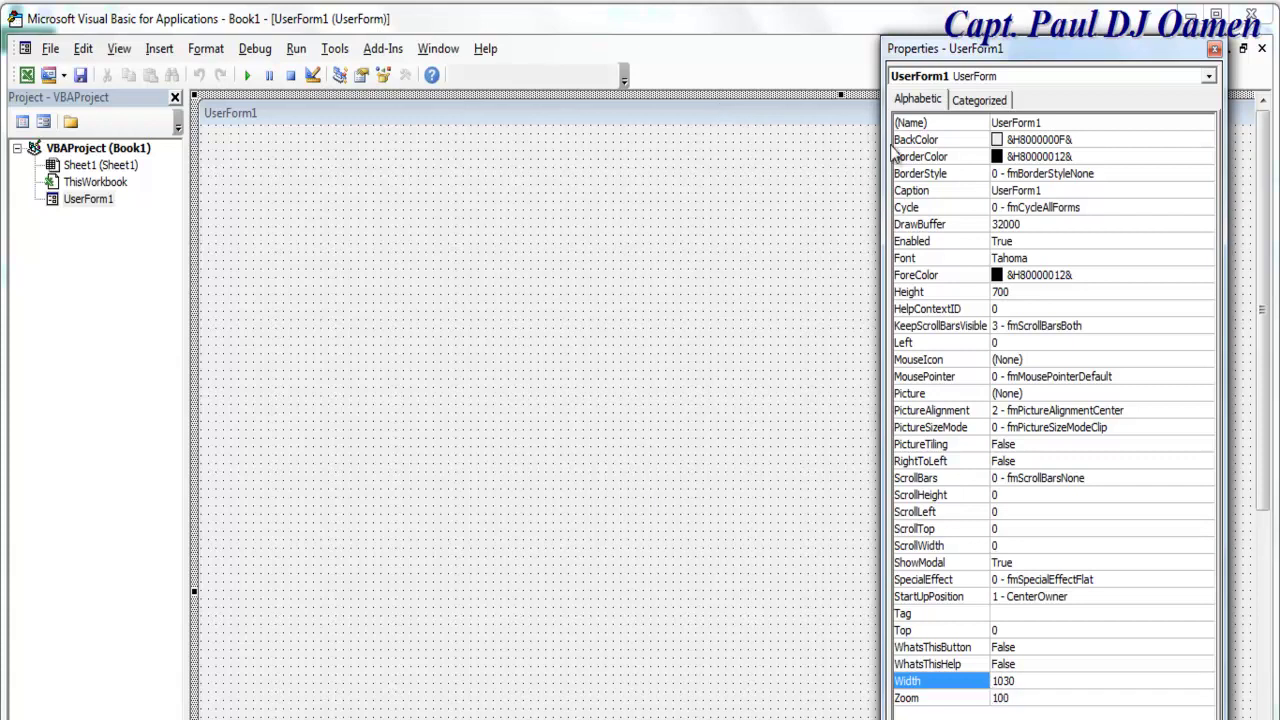
{"action": "left_click", "coordinate": [405, 75]}
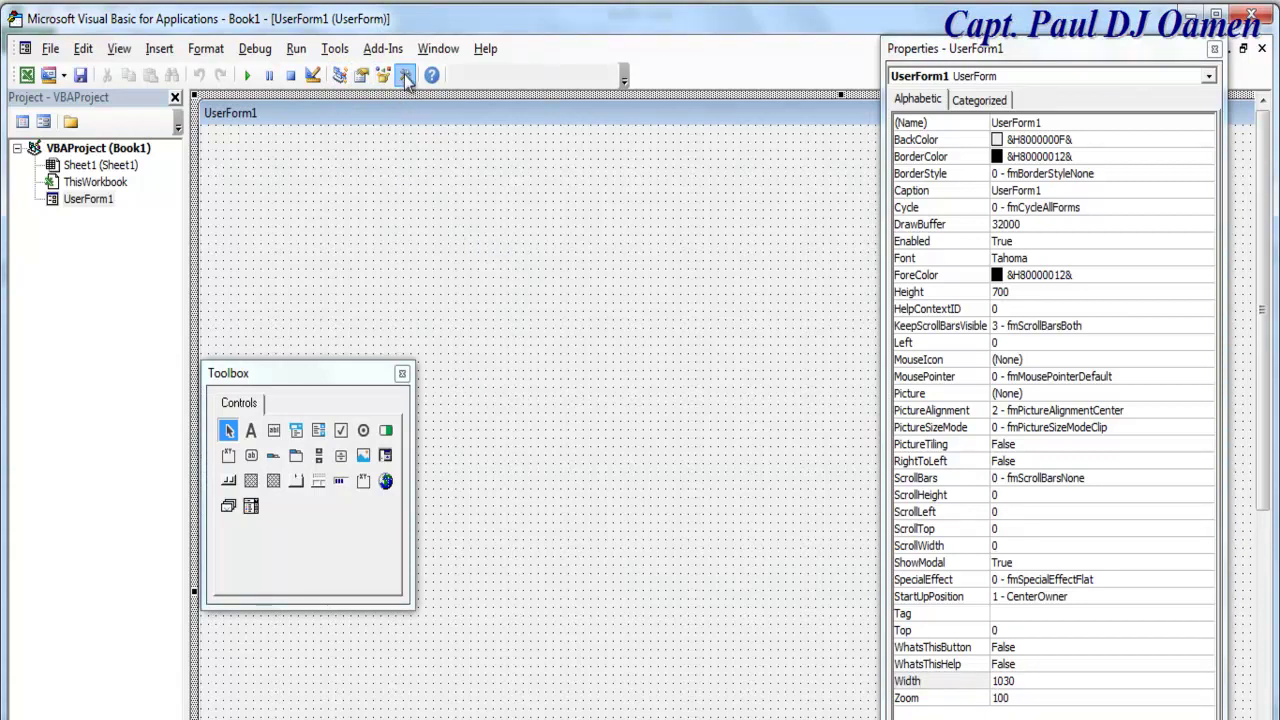
Draw a frame at the form's top-left and widen it to 408
{"action": "left_click_drag", "start_coordinate": [329, 374], "coordinate": [488, 222]}
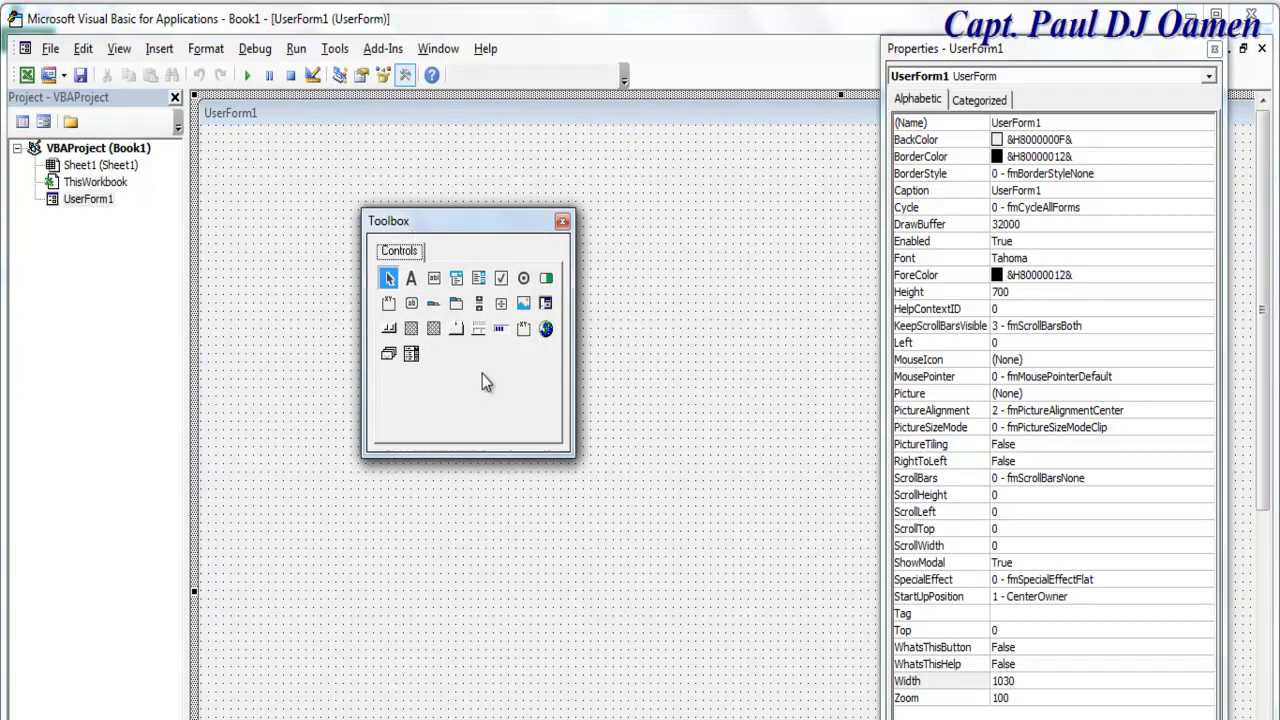
{"action": "left_click", "coordinate": [523, 333]}
{"action": "left_click_drag", "start_coordinate": [208, 133], "coordinate": [863, 229]}
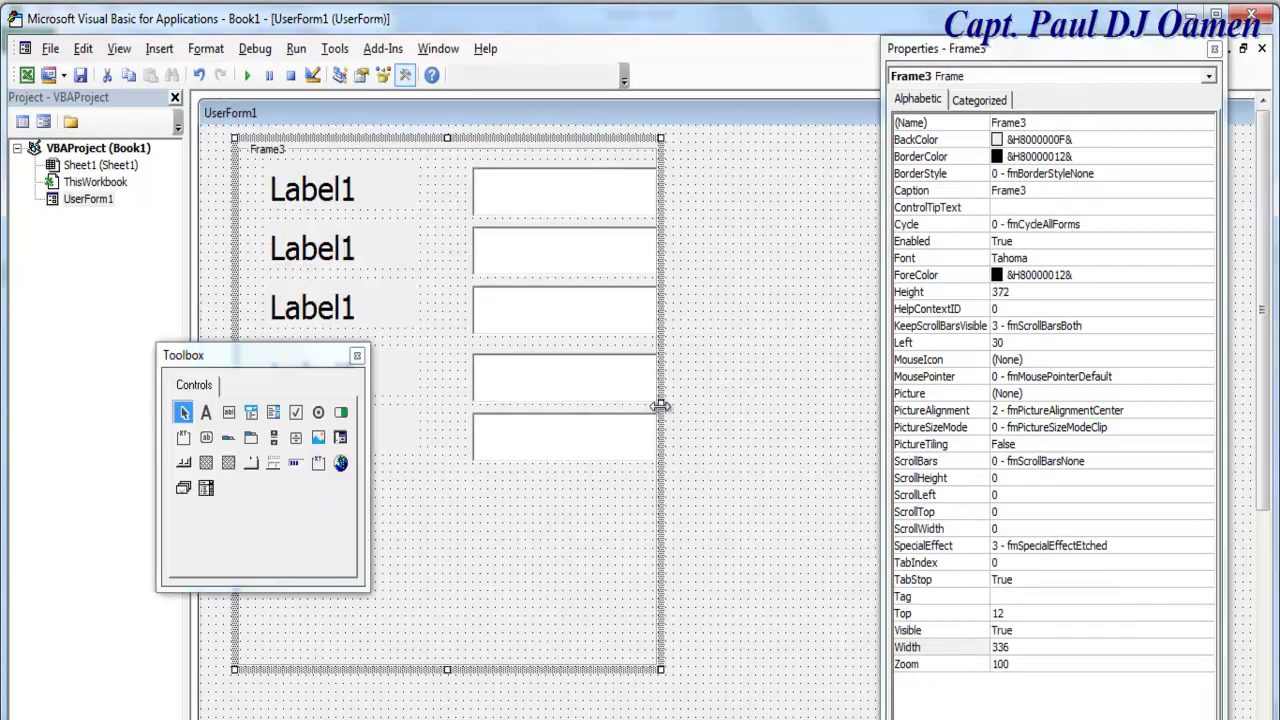
{"action": "left_click_drag", "start_coordinate": [663, 403], "coordinate": [752, 404]}
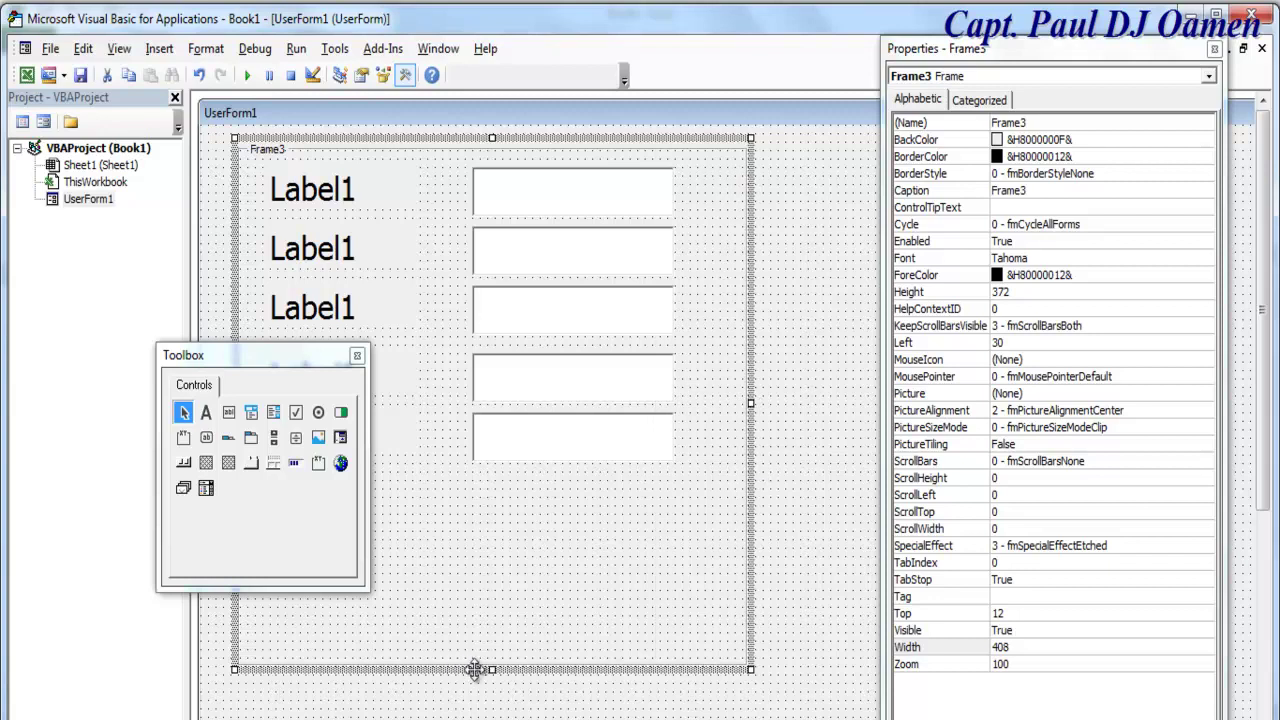
{"action": "left_click_drag", "start_coordinate": [286, 358], "coordinate": [136, 280]}
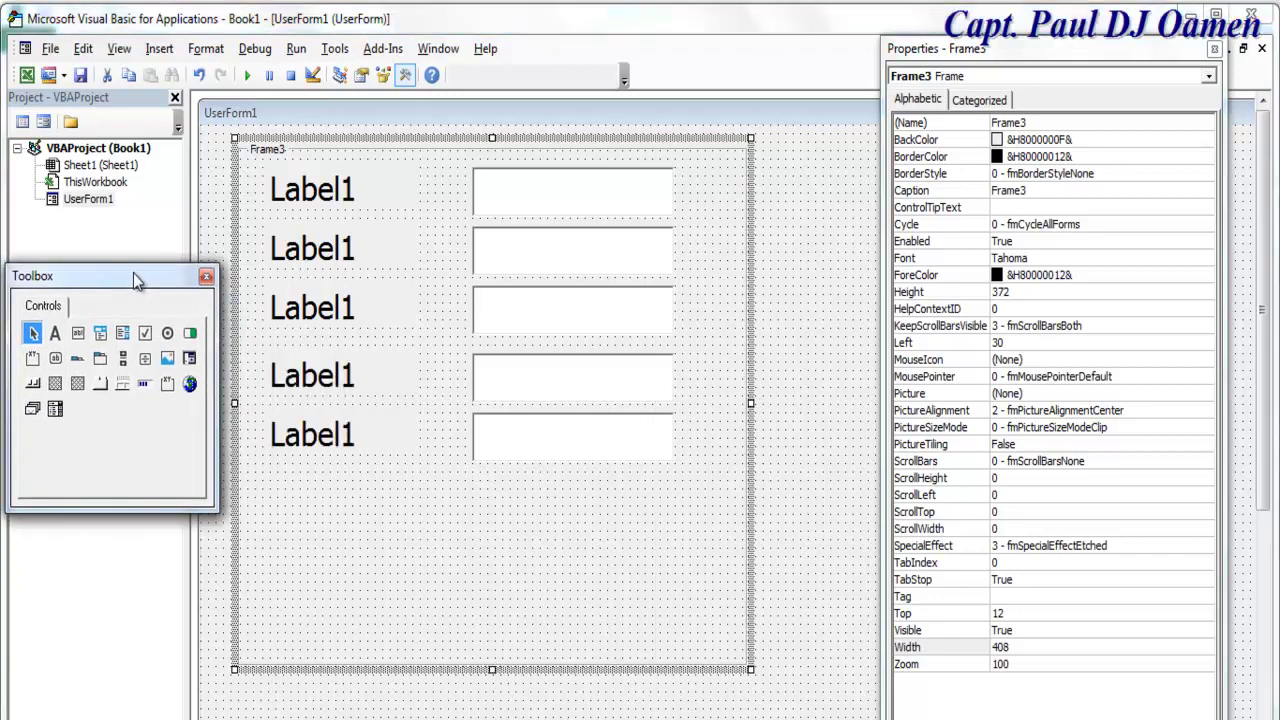
Delete the five labels inside the frame, leaving its text boxes
{"action": "left_click", "coordinate": [336, 200]}
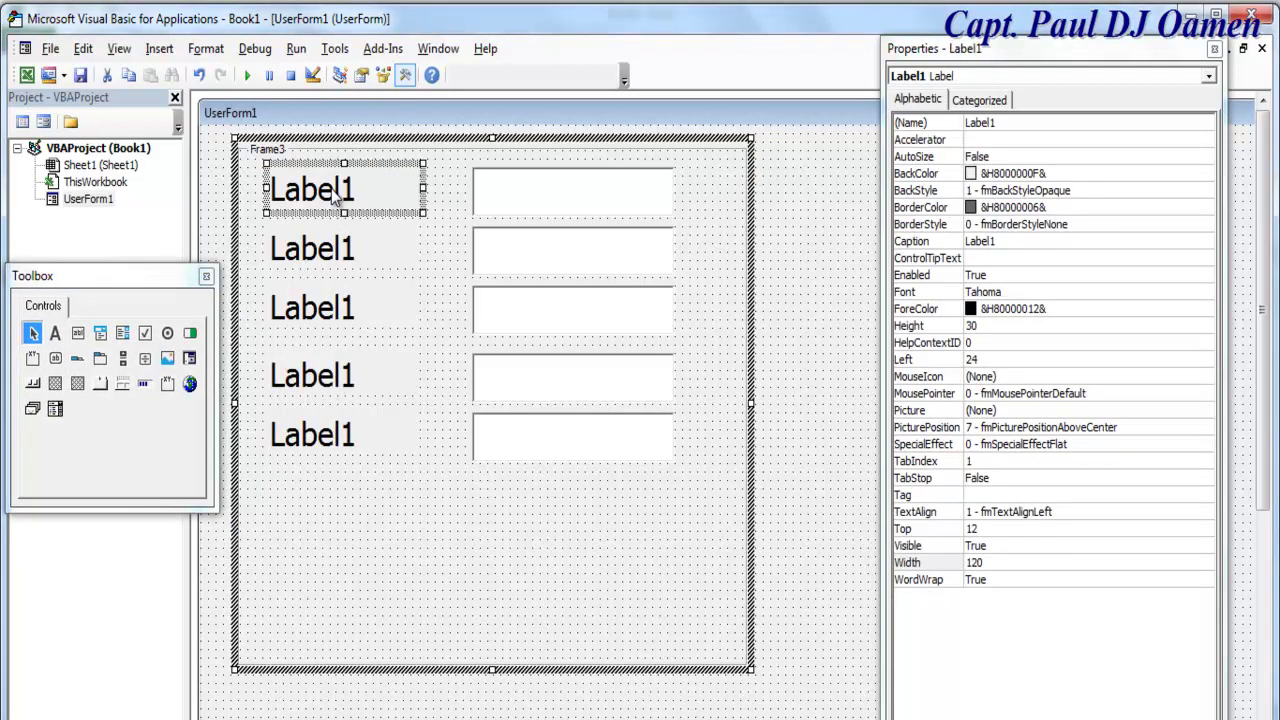
{"action": "key", "text": "Delete"}
{"action": "left_click", "coordinate": [333, 250]}
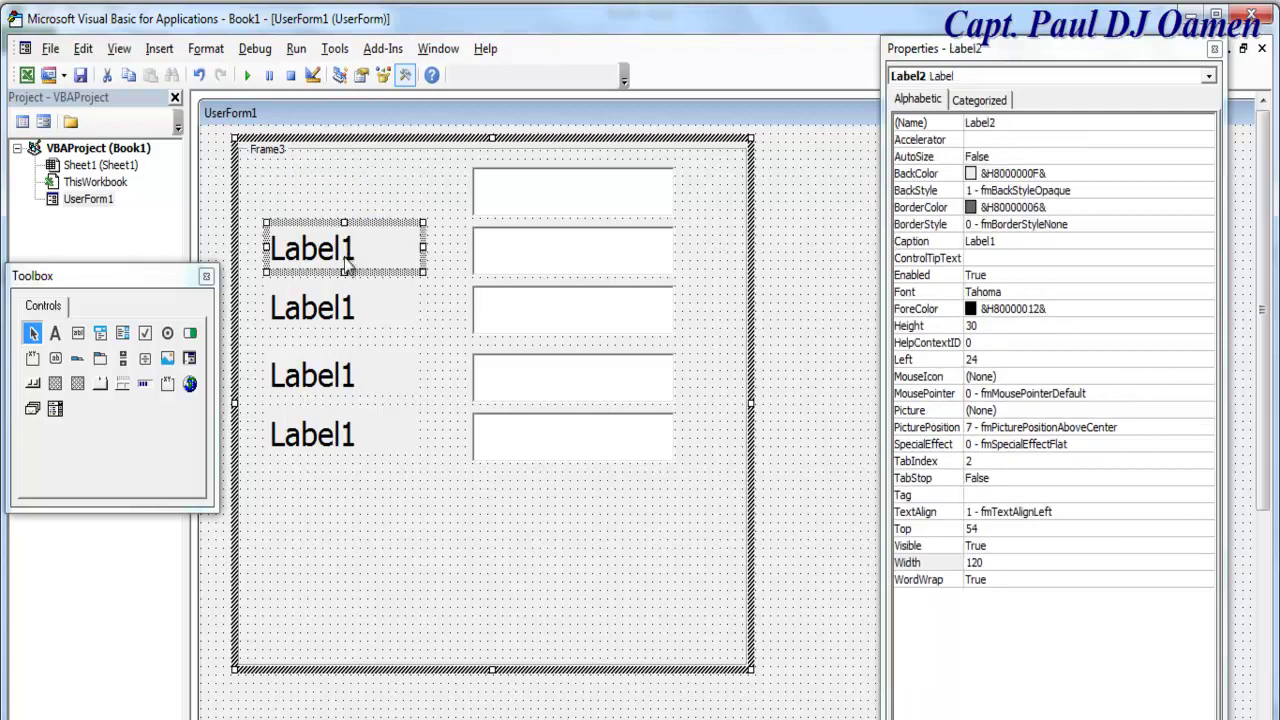
{"action": "key", "text": "Delete"}
{"action": "left_click", "coordinate": [346, 306]}
{"action": "key", "text": "Delete"}
{"action": "left_click", "coordinate": [340, 362]}
{"action": "key", "text": "Delete"}
{"action": "left_click", "coordinate": [368, 438]}
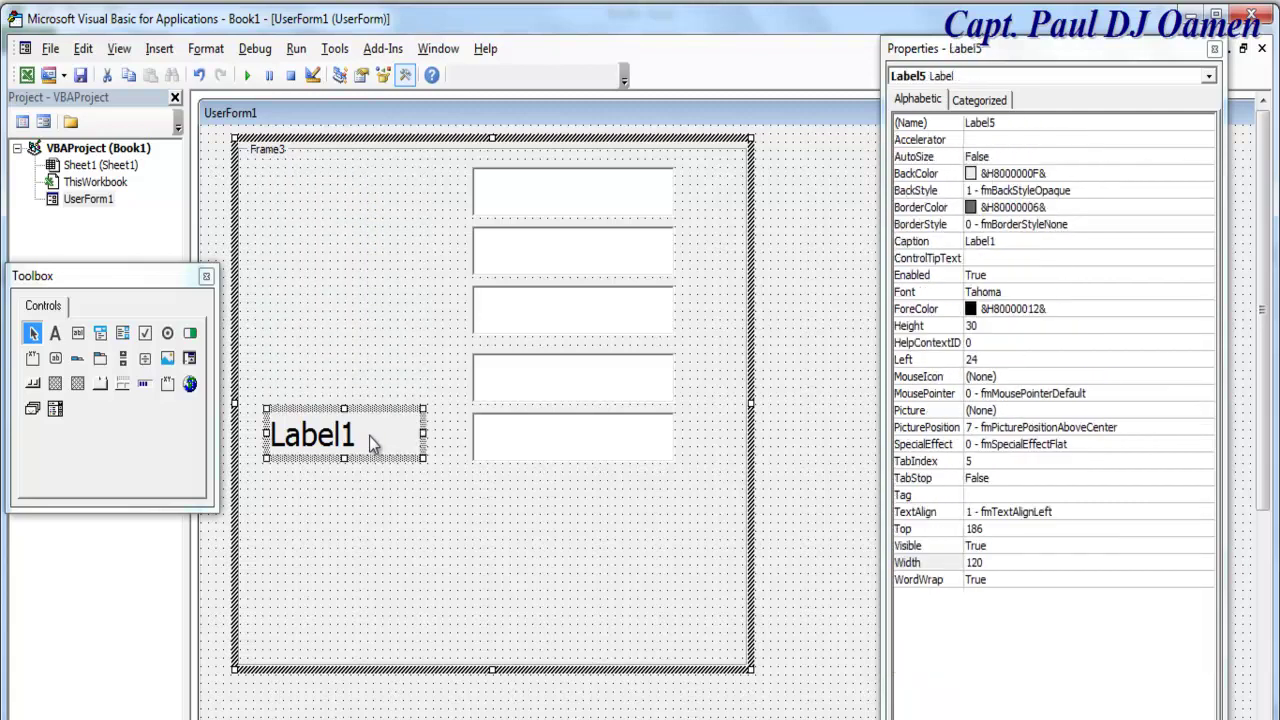
{"action": "key", "text": "Delete"}
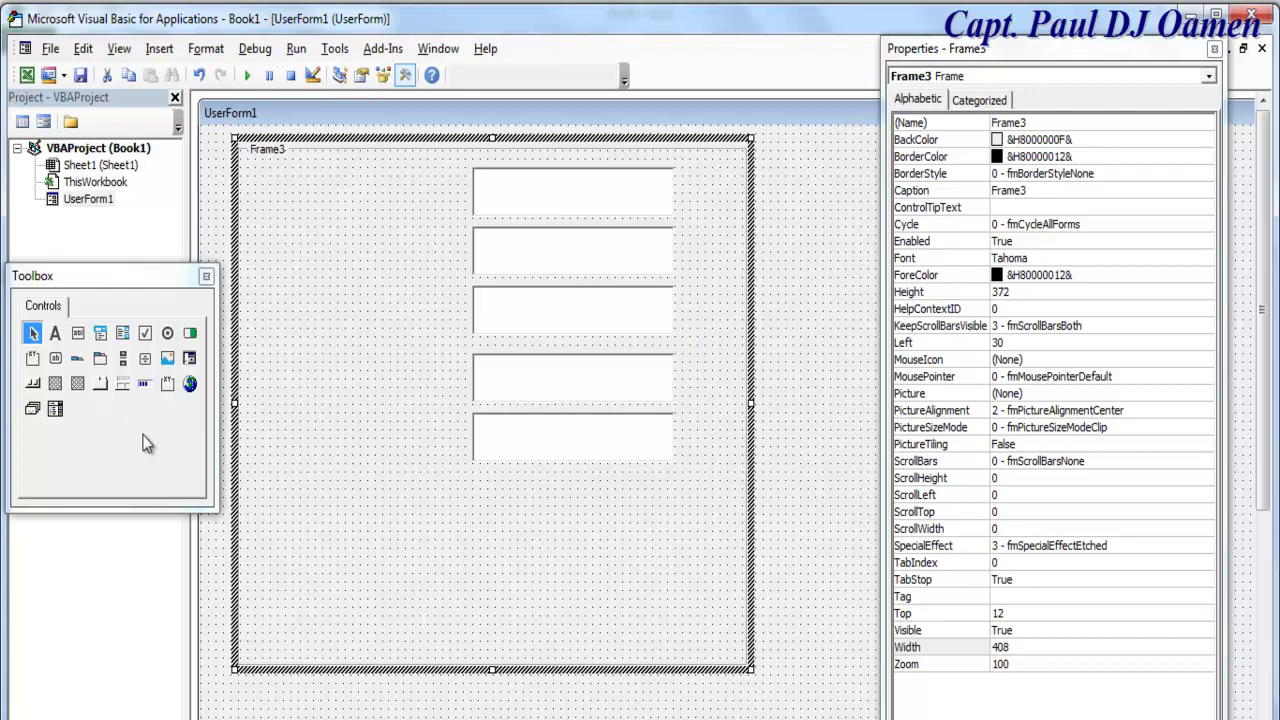
Draw checkboxes beside the text boxes, then shorten the frame and move it lower
{"action": "left_click", "coordinate": [145, 333]}
{"action": "mouse_move", "coordinate": [268, 176]}
{"action": "left_mouse_down"}
{"action": "mouse_move", "coordinate": [391, 211]}
{"action": "mouse_move", "coordinate": [366, 277]}
{"action": "mouse_move", "coordinate": [359, 265]}
{"action": "mouse_move", "coordinate": [363, 490]}
{"action": "mouse_move", "coordinate": [363, 461]}
{"action": "left_mouse_up"}
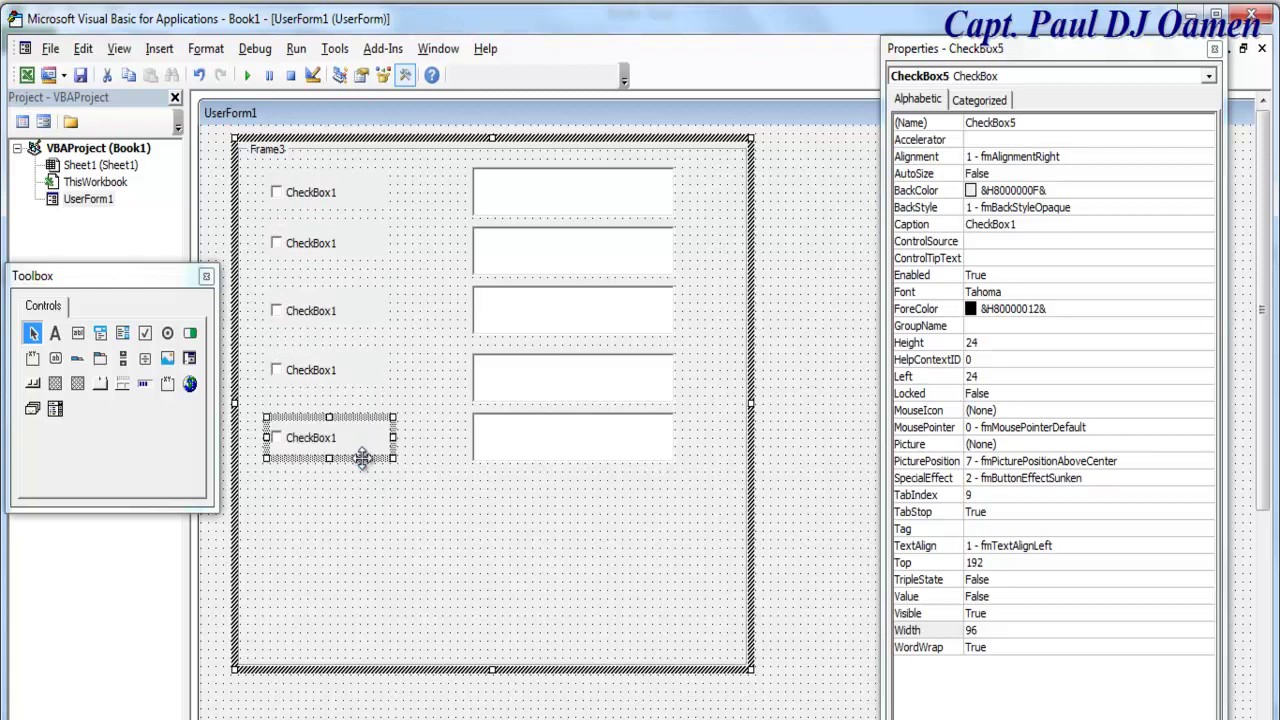
{"action": "left_click_drag", "start_coordinate": [494, 667], "coordinate": [492, 517]}
{"action": "left_click_drag", "start_coordinate": [561, 154], "coordinate": [538, 316]}
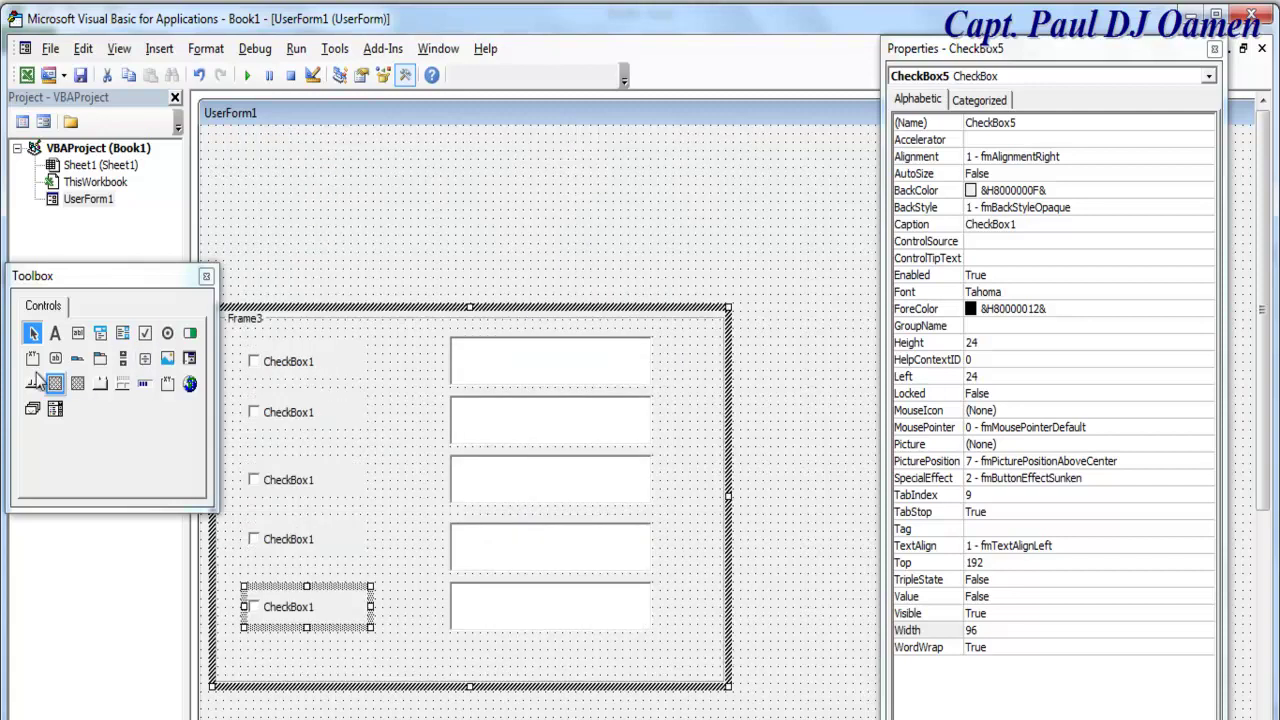
{"action": "left_click", "coordinate": [34, 360]}
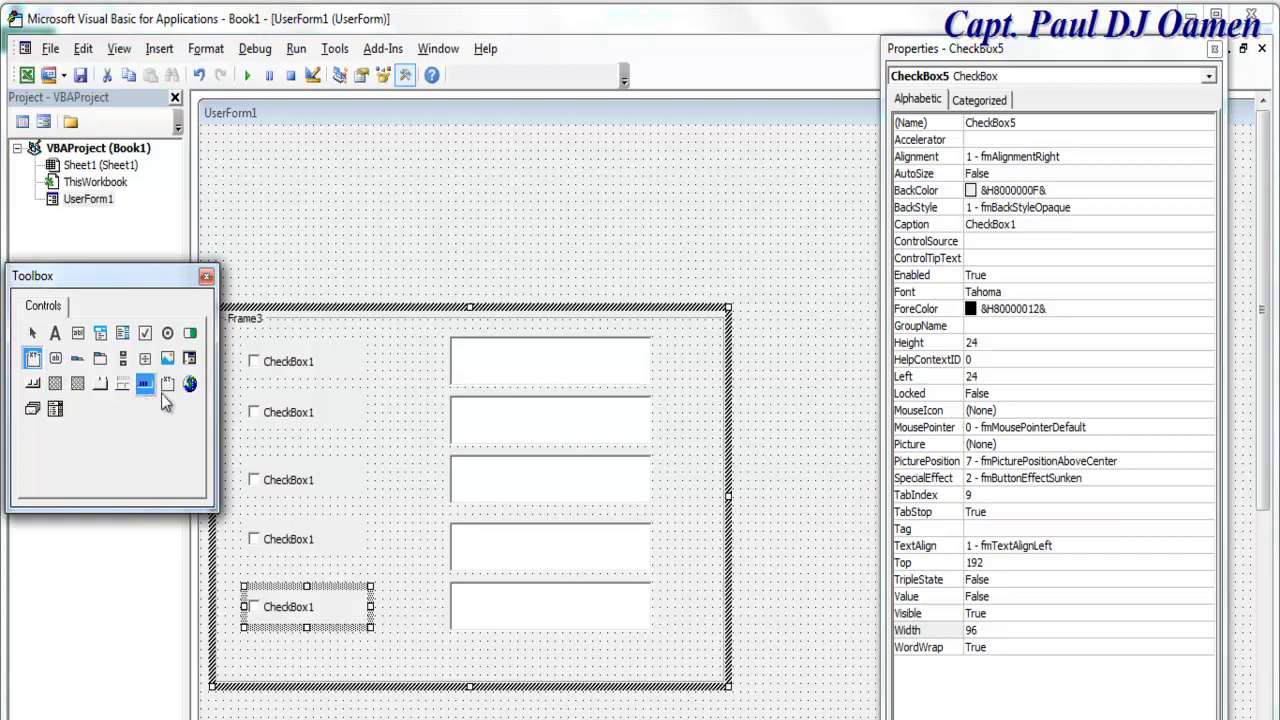
Draw a new frame at the top and stretch it across the form's width
{"action": "left_click_drag", "start_coordinate": [620, 228], "coordinate": [863, 238]}
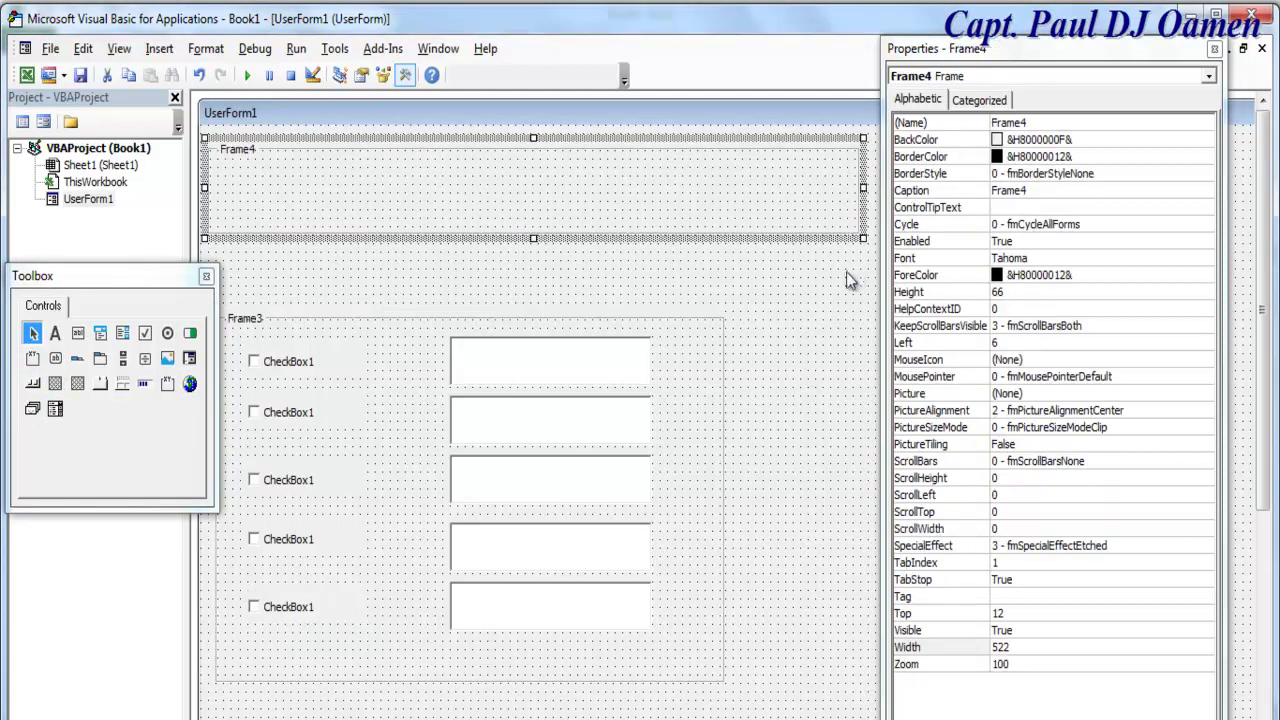
{"action": "left_click", "coordinate": [1214, 48]}
{"action": "left_click_drag", "start_coordinate": [863, 187], "coordinate": [1223, 188]}
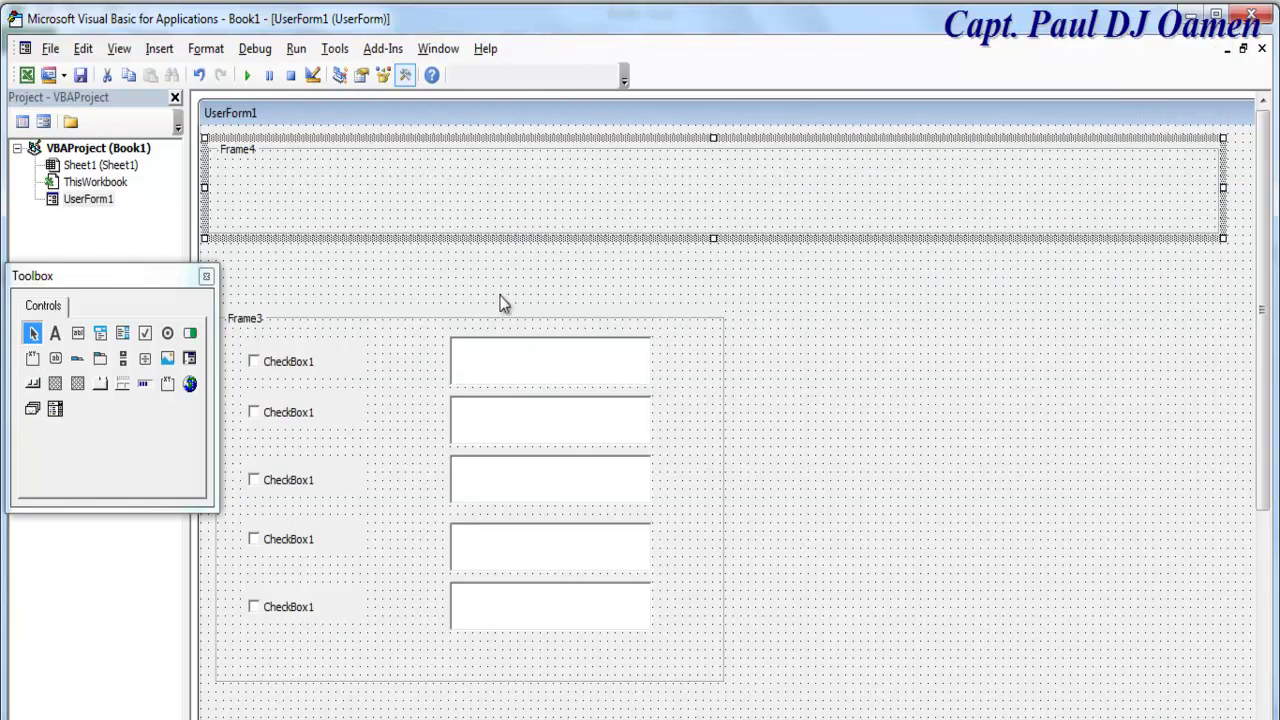
Move the checkbox frame up beneath the new frame and extend it downward
{"action": "left_click", "coordinate": [445, 336]}
{"action": "left_click_drag", "start_coordinate": [371, 309], "coordinate": [370, 242]}
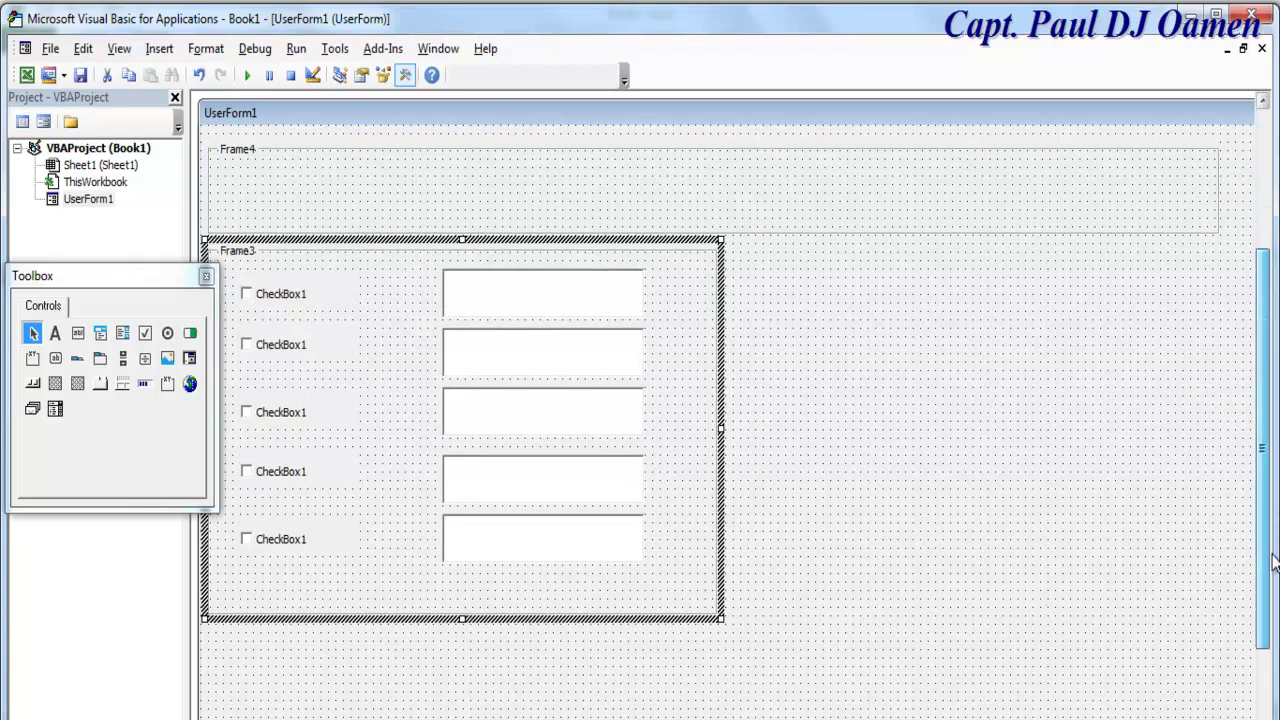
{"action": "left_click_drag", "start_coordinate": [1268, 424], "coordinate": [1268, 586]}
{"action": "left_click_drag", "start_coordinate": [463, 353], "coordinate": [476, 625]}
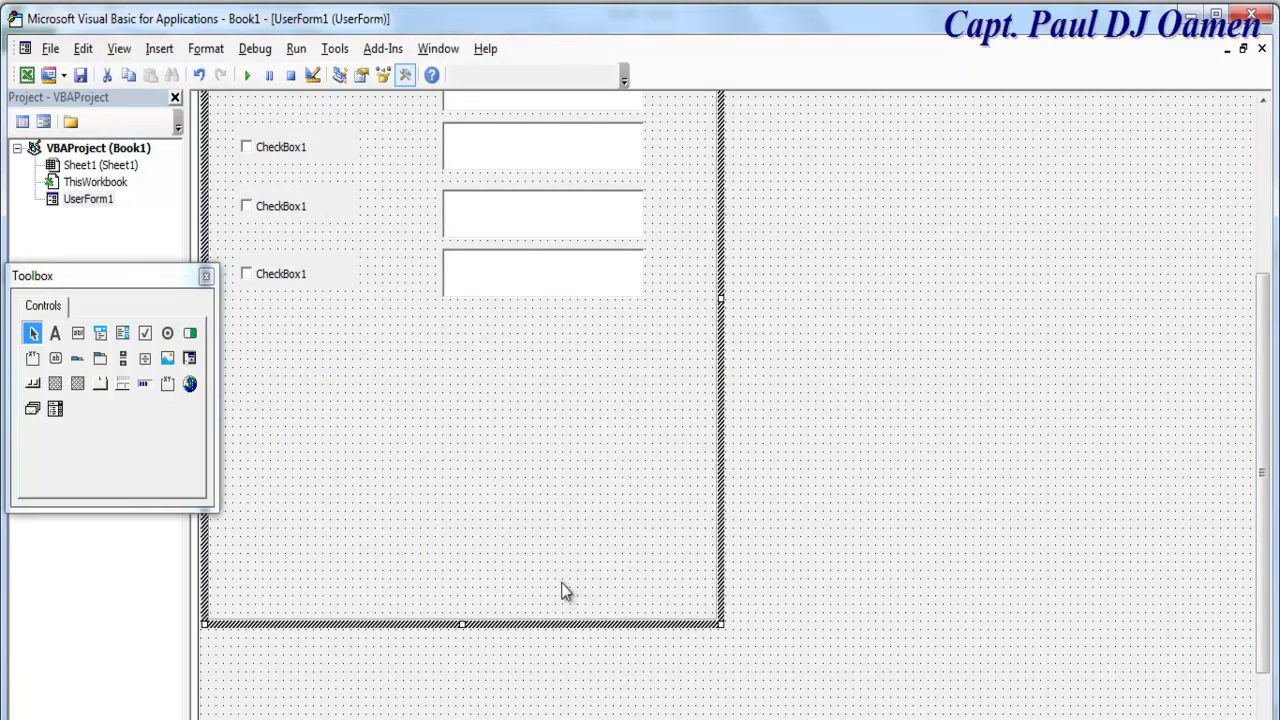
Draw a label below the five item rows in the frame
{"action": "left_click", "coordinate": [55, 333]}
{"action": "left_click_drag", "start_coordinate": [230, 313], "coordinate": [708, 362]}
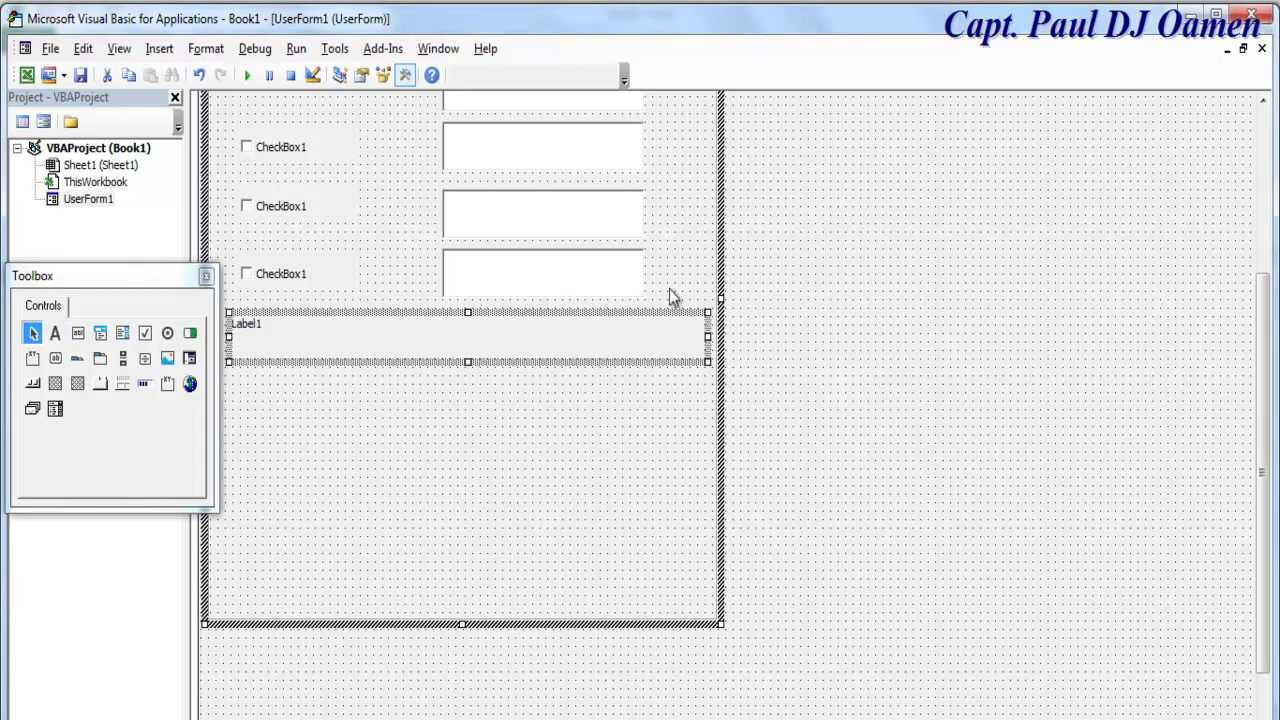
{"action": "left_click_drag", "start_coordinate": [1270, 349], "coordinate": [1166, 246]}
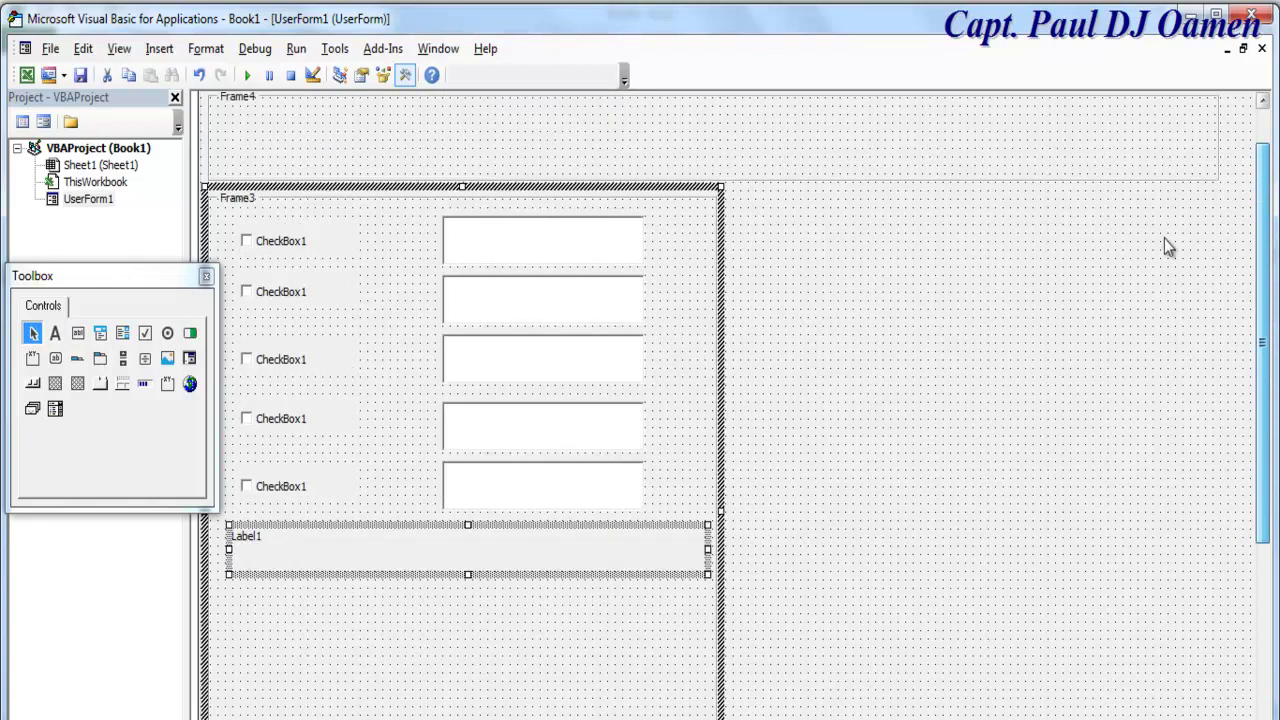
Select four text boxes and four checkboxes and copy them below the new label
{"action": "left_click", "coordinate": [609, 268]}
{"action": "left_click", "coordinate": [587, 316]}
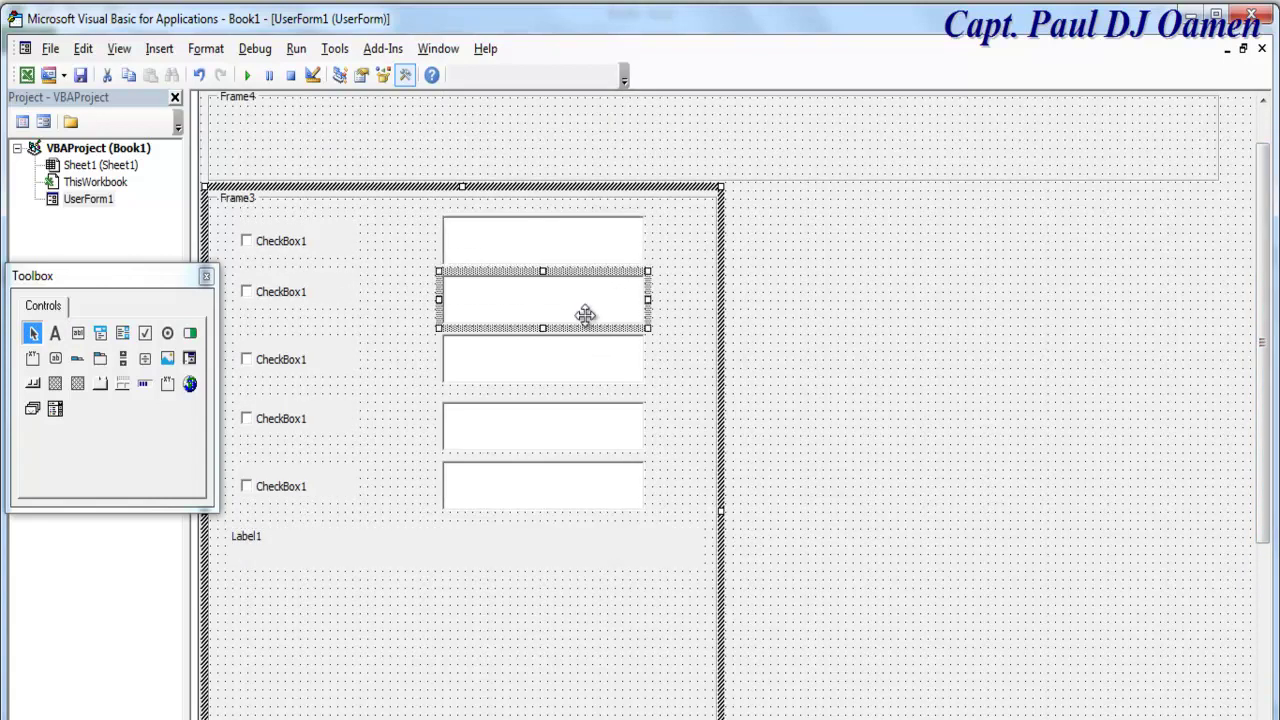
{"action": "left_click", "coordinate": [577, 365], "text": "ctrl"}
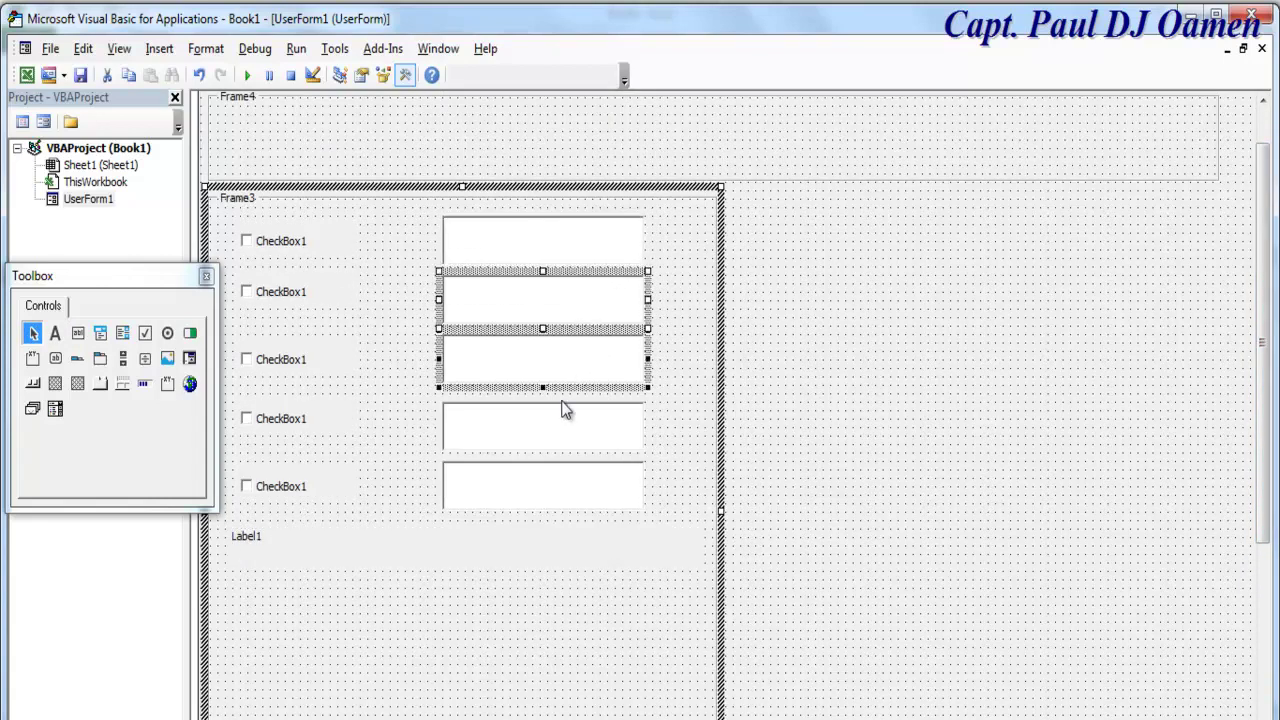
{"action": "left_click", "coordinate": [563, 410], "text": "ctrl"}
{"action": "left_click", "coordinate": [555, 480], "text": "ctrl"}
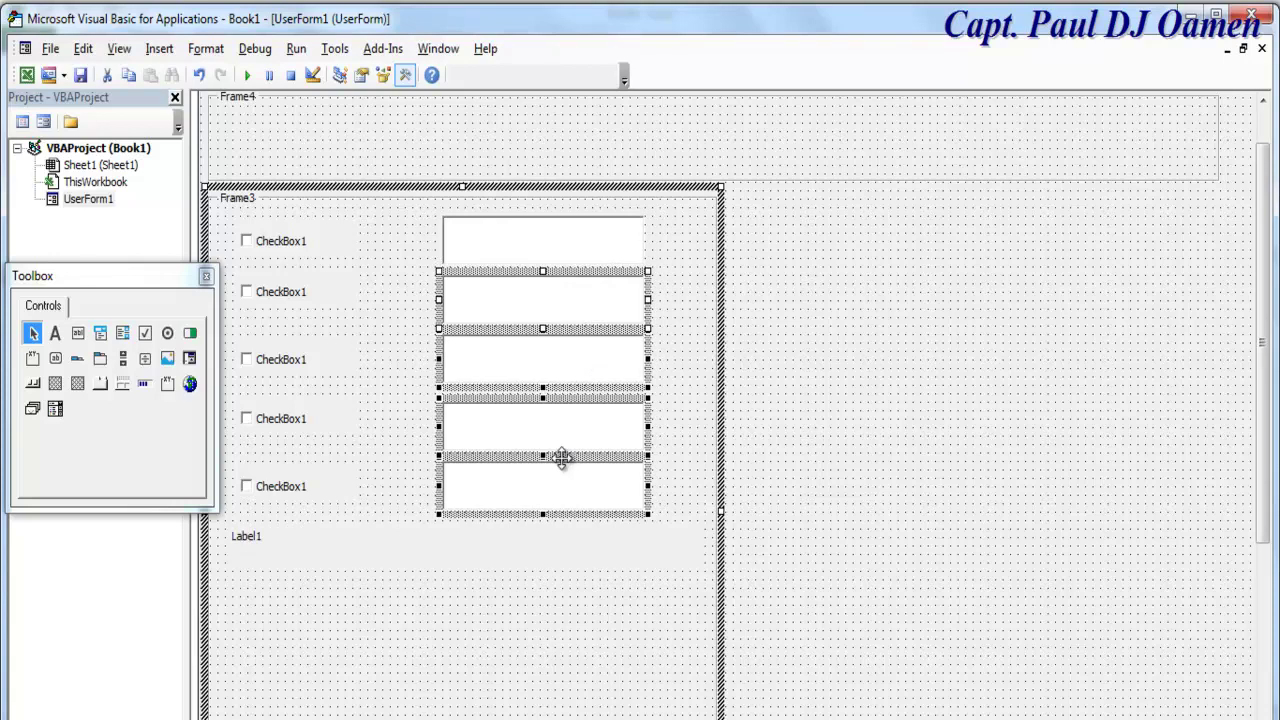
{"action": "left_click", "coordinate": [322, 490], "text": "ctrl"}
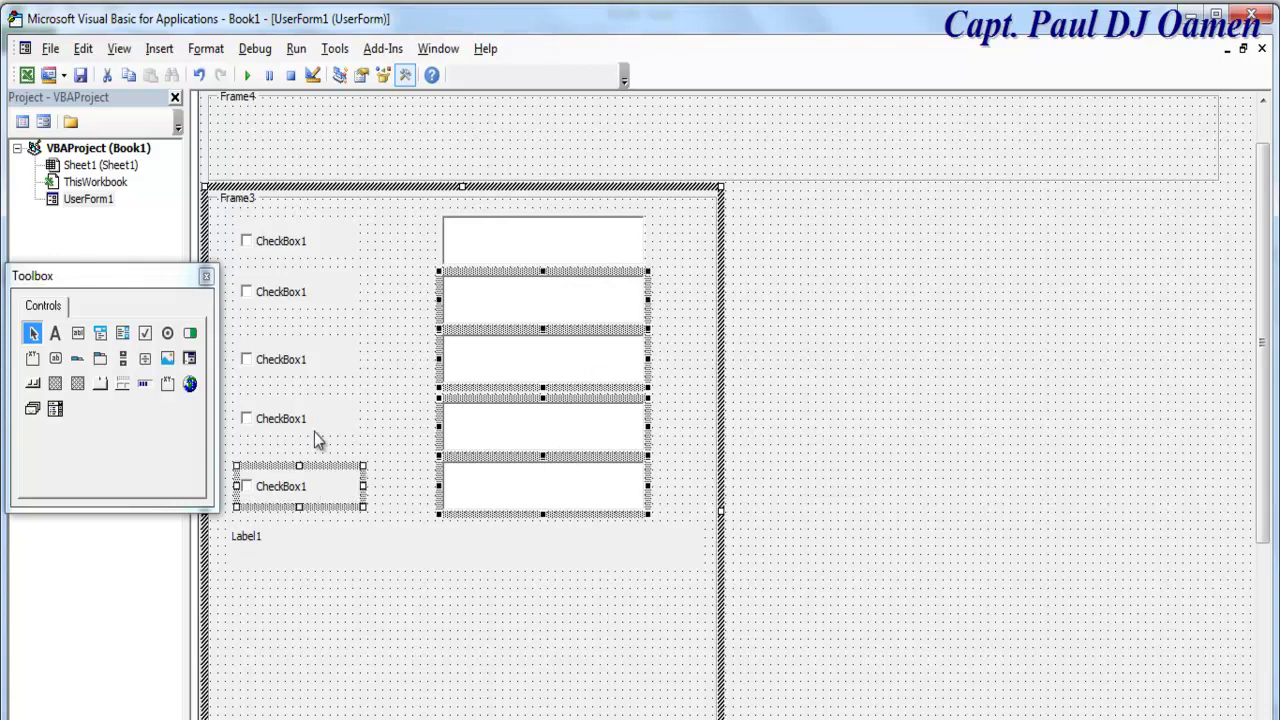
{"action": "left_click", "coordinate": [315, 428], "text": "ctrl"}
{"action": "left_click", "coordinate": [316, 365], "text": "ctrl"}
{"action": "left_click", "coordinate": [330, 313], "text": "ctrl"}
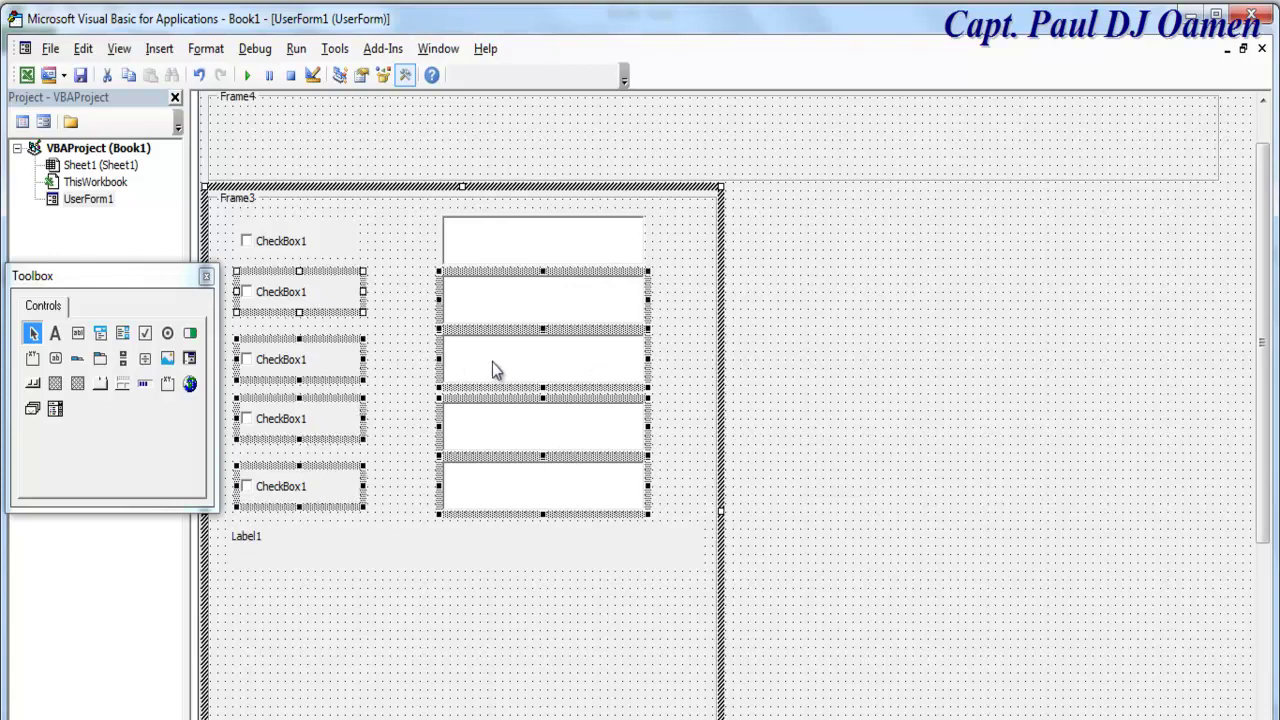
{"action": "left_click_drag", "start_coordinate": [494, 394], "coordinate": [506, 698]}
{"action": "left_click_drag", "start_coordinate": [1268, 398], "coordinate": [943, 429]}
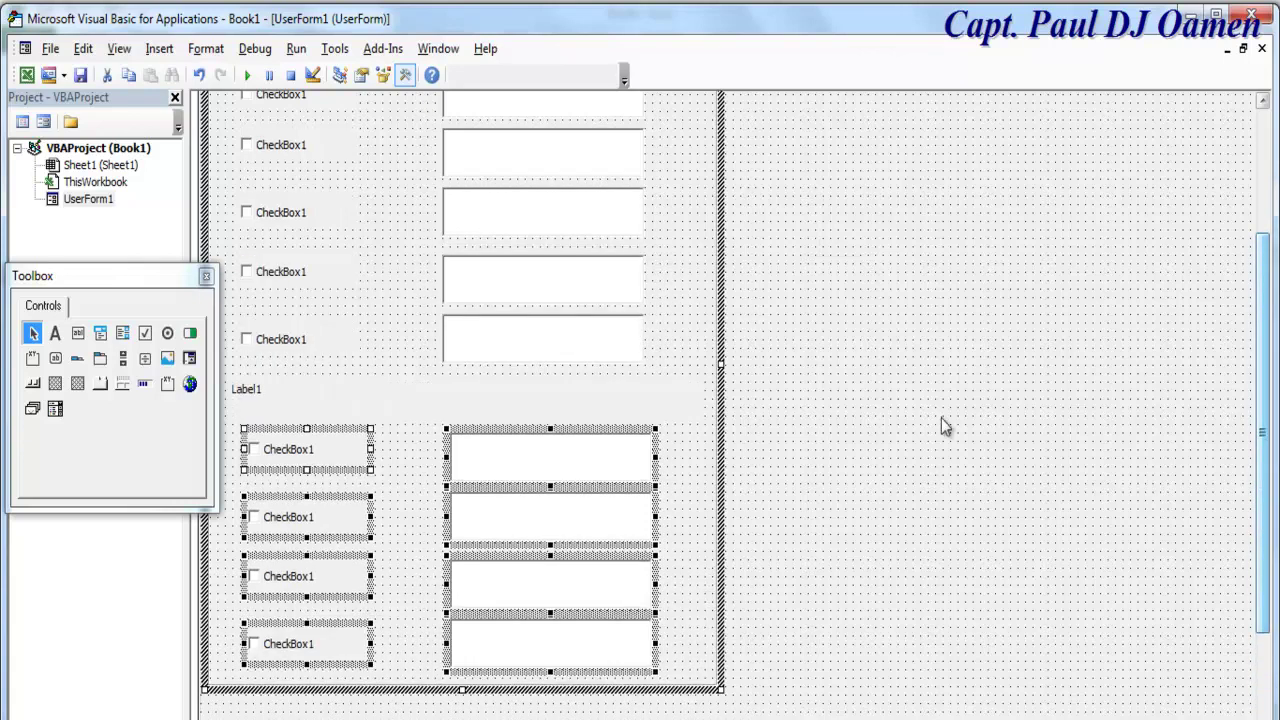
Set the new label's Caption to Women
{"action": "left_click", "coordinate": [510, 404]}
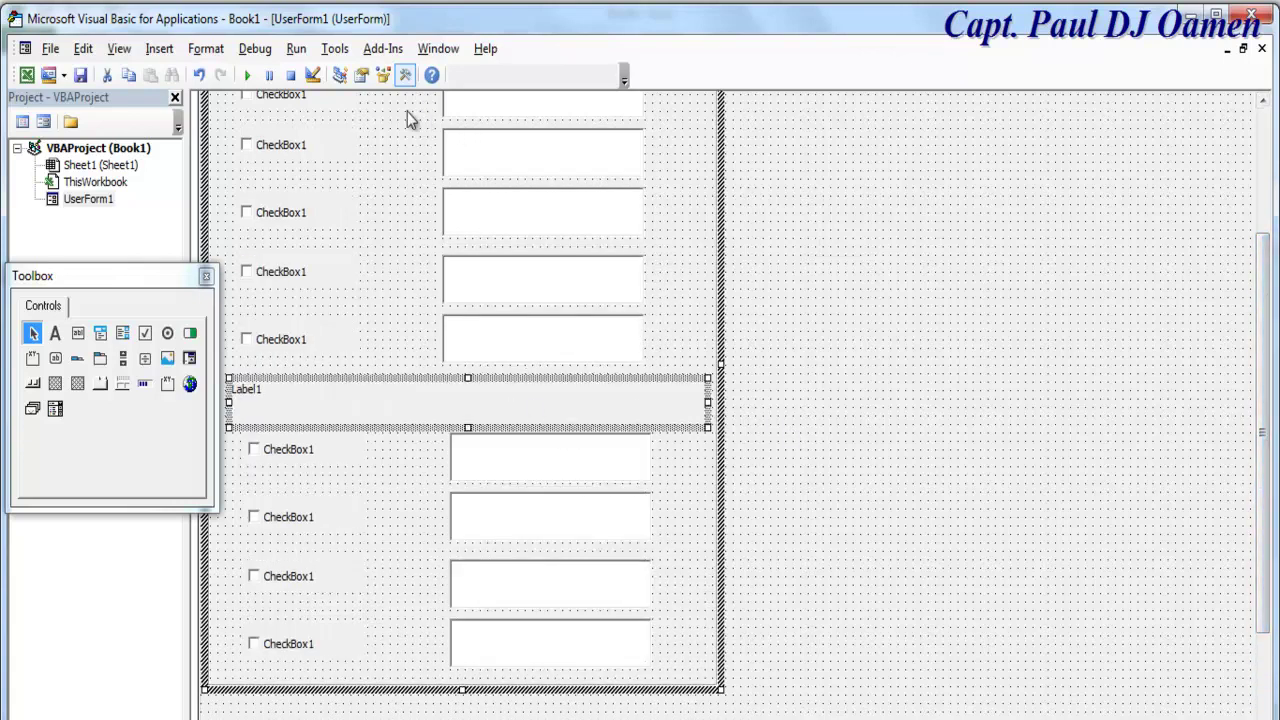
{"action": "left_click", "coordinate": [361, 78]}
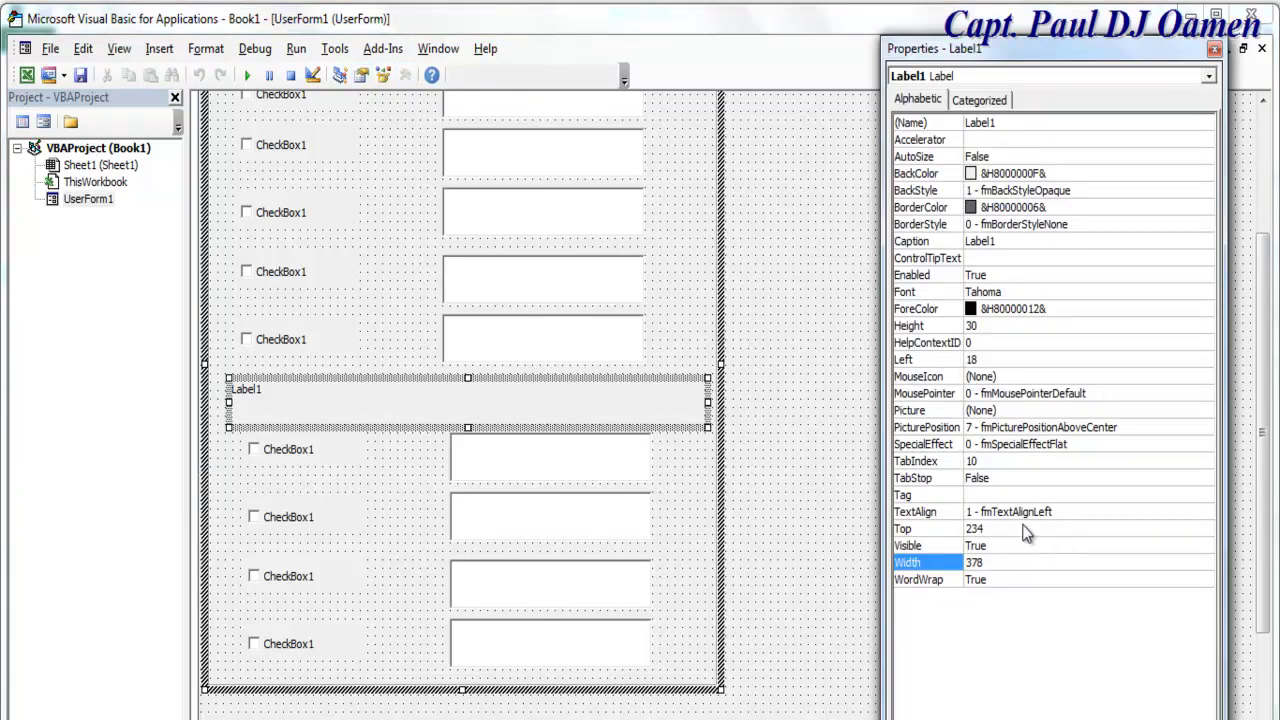
{"action": "left_click", "coordinate": [1004, 243]}
{"action": "double_click", "coordinate": [1005, 242]}
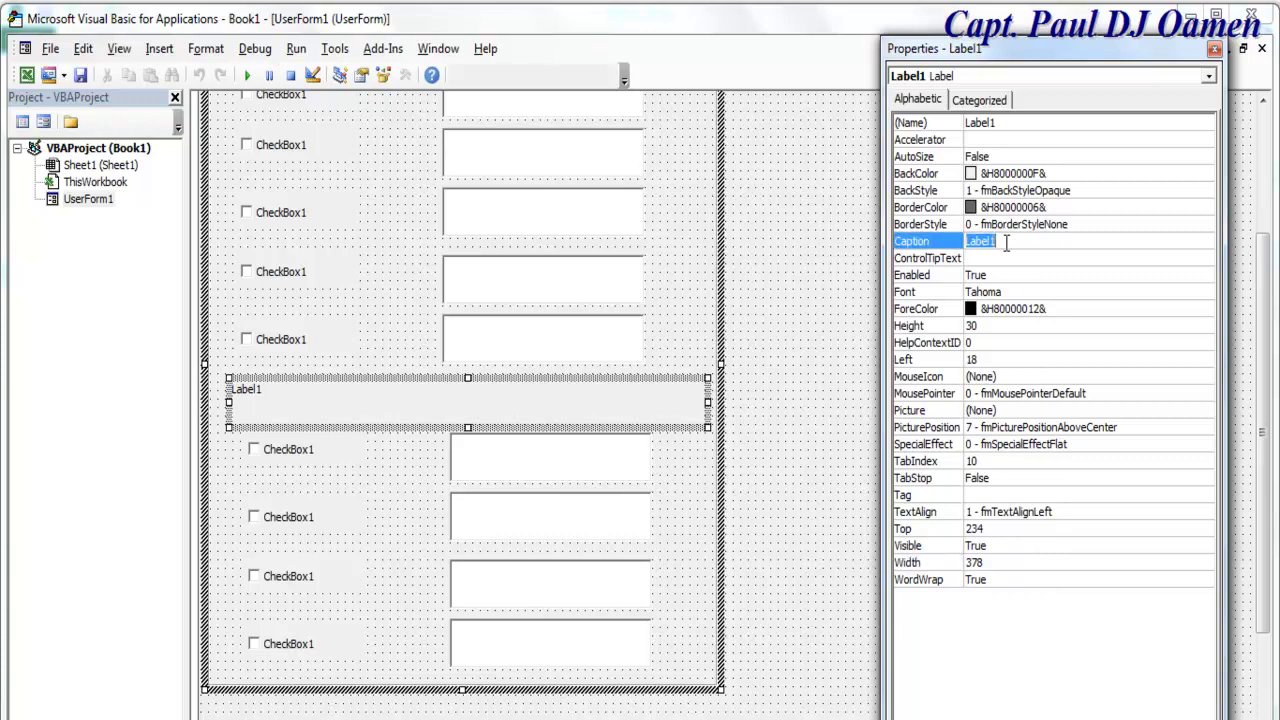
{"action": "type", "text": "Women"}
Give the Women label a dark grey BackColor and white ForeColor
{"action": "left_click", "coordinate": [1120, 173]}
{"action": "left_click", "coordinate": [1205, 173]}
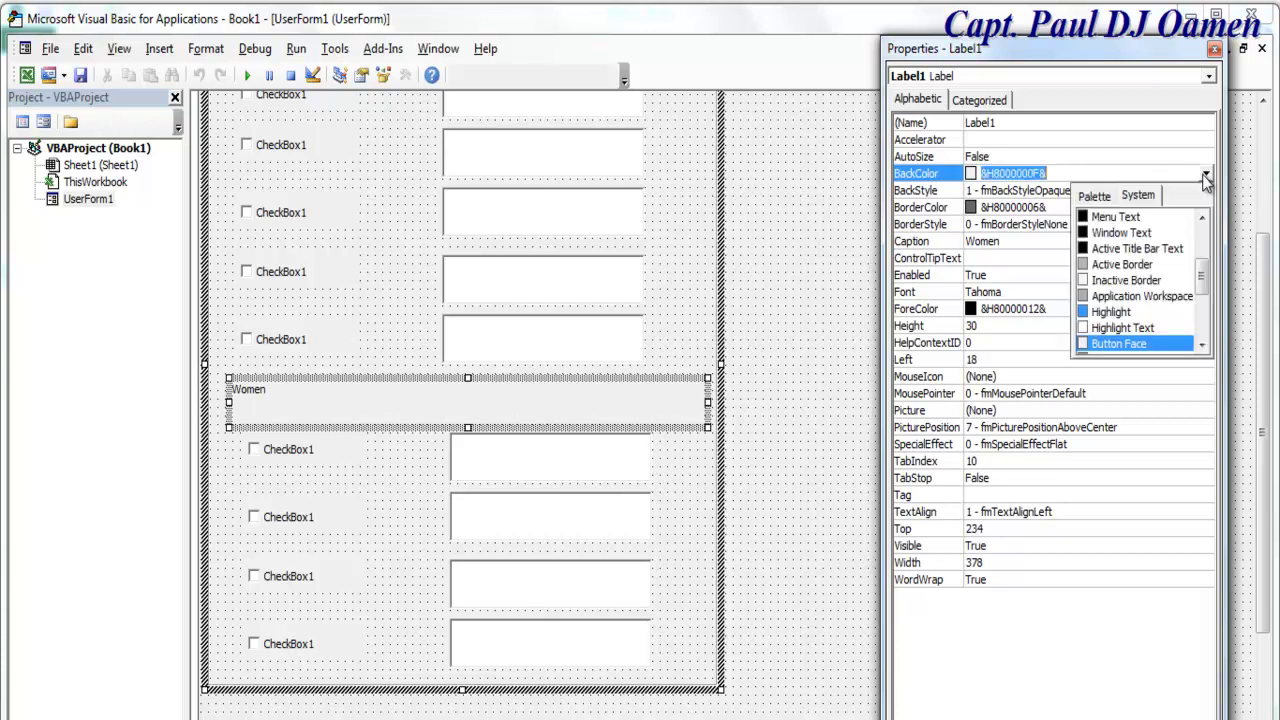
{"action": "left_click", "coordinate": [1108, 198]}
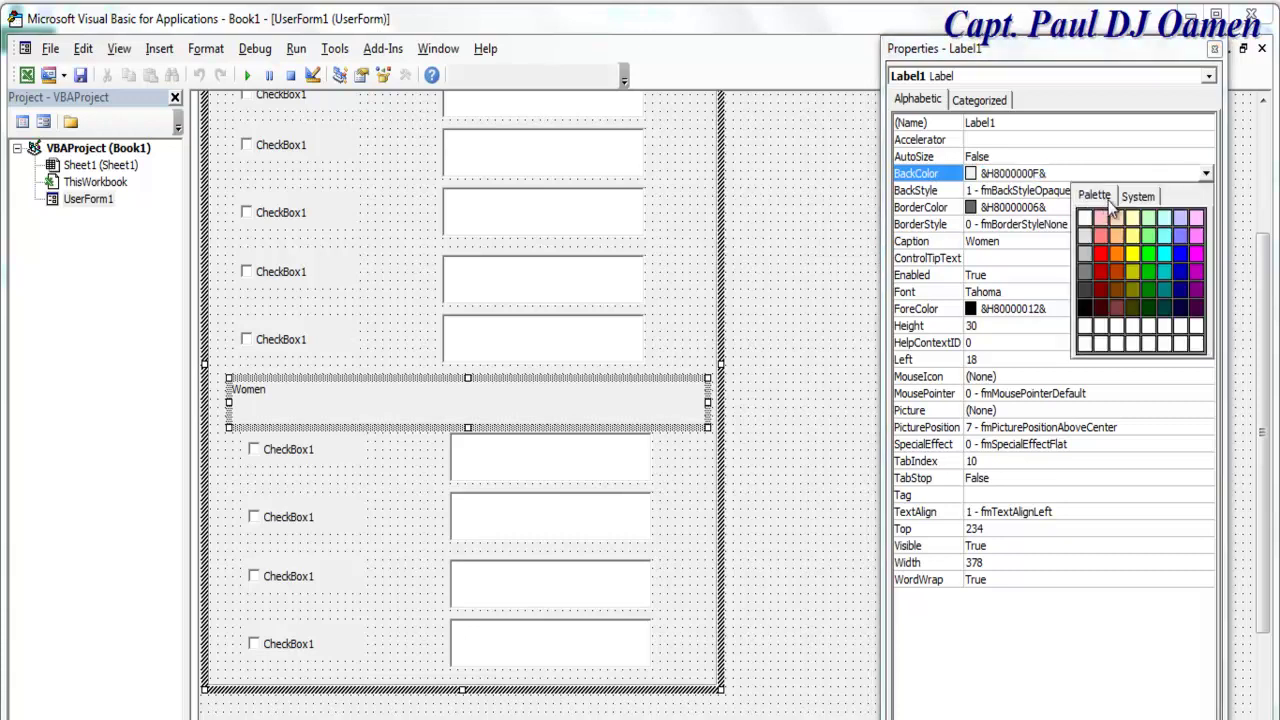
{"action": "left_click", "coordinate": [1086, 297]}
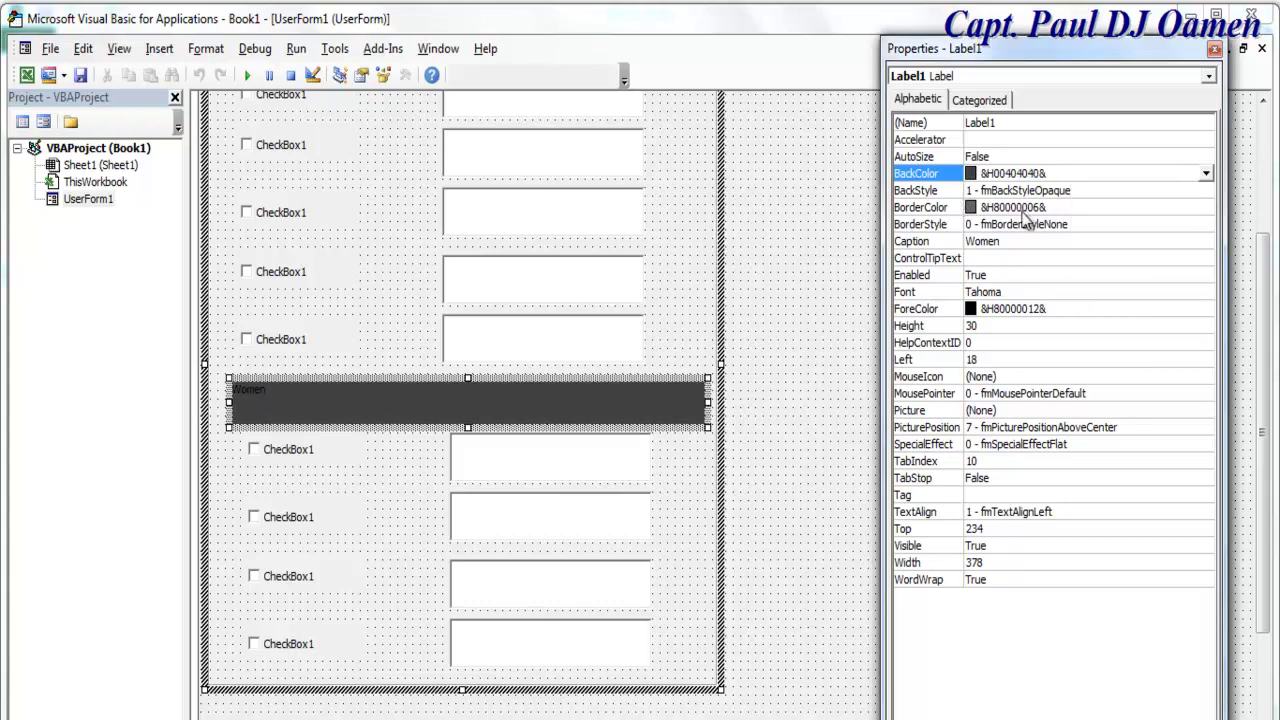
{"action": "left_click", "coordinate": [1061, 307]}
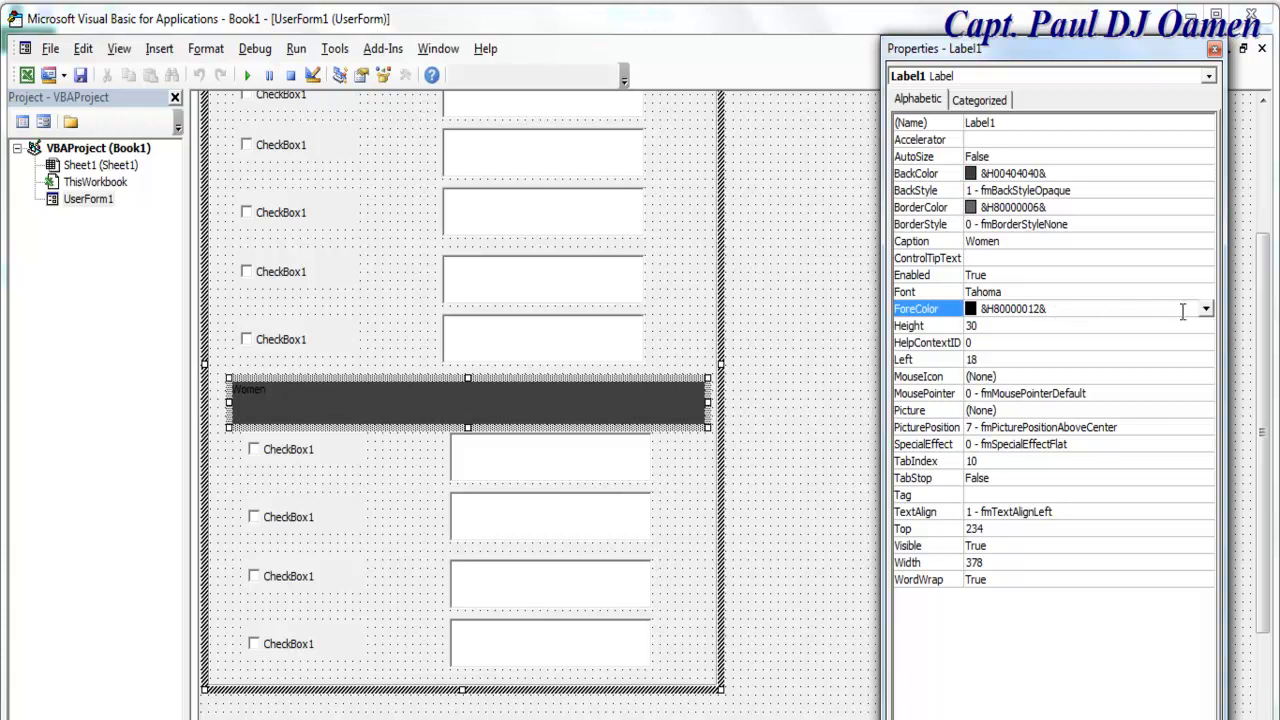
{"action": "left_click", "coordinate": [1206, 309]}
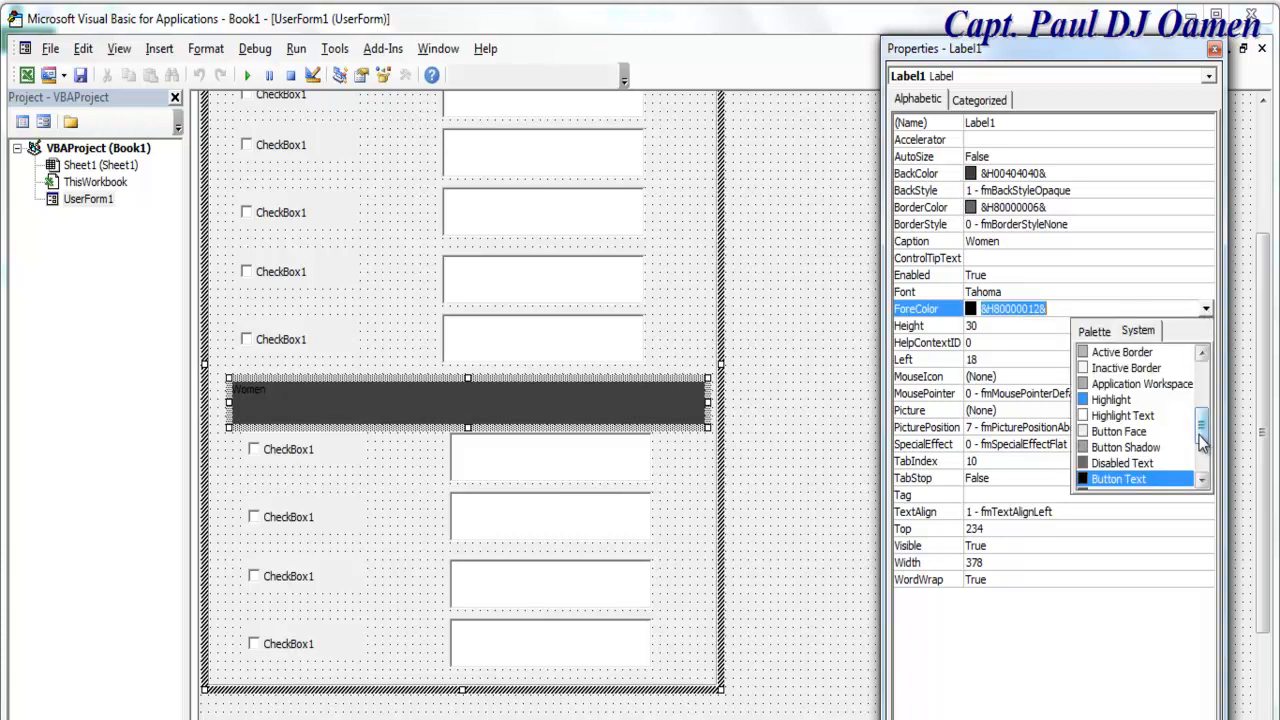
{"action": "mouse_move", "coordinate": [1203, 438]}
{"action": "left_mouse_down"}
{"action": "mouse_move", "coordinate": [1205, 458]}
{"action": "mouse_move", "coordinate": [1205, 430]}
{"action": "left_mouse_up"}
{"action": "left_click", "coordinate": [1095, 331]}
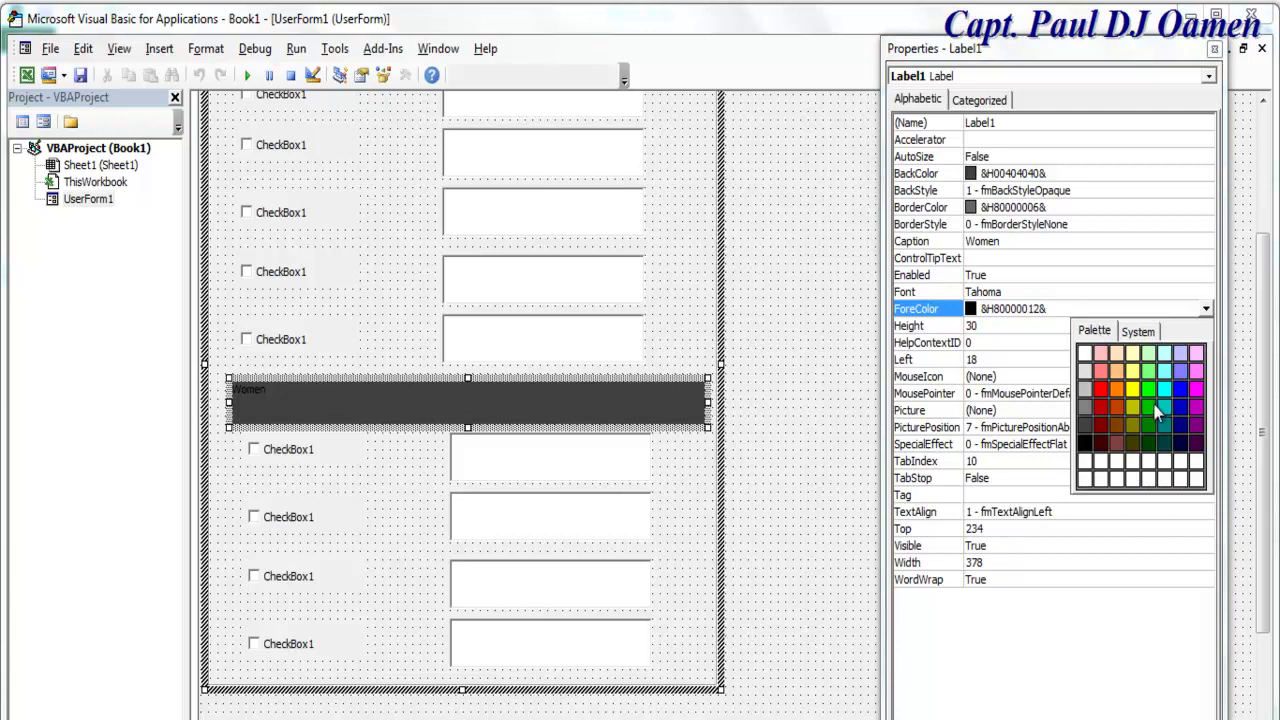
{"action": "left_click", "coordinate": [1086, 354]}
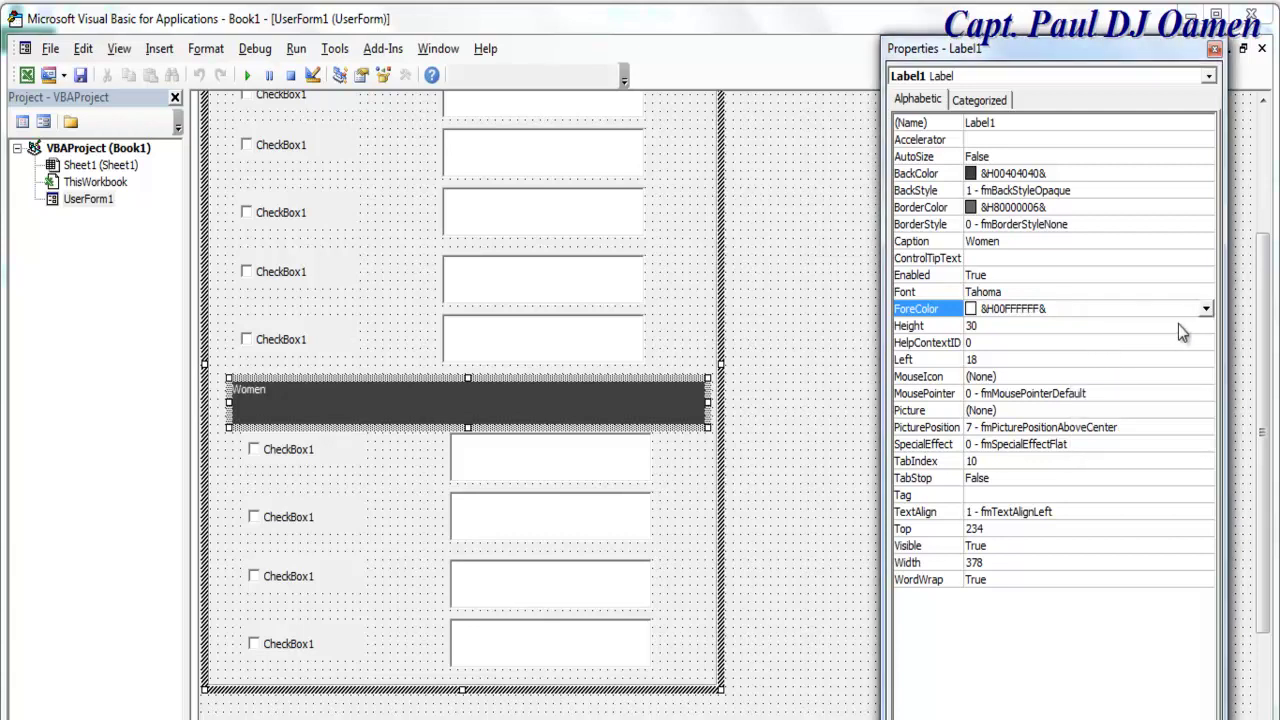
{"action": "left_click", "coordinate": [1193, 293]}
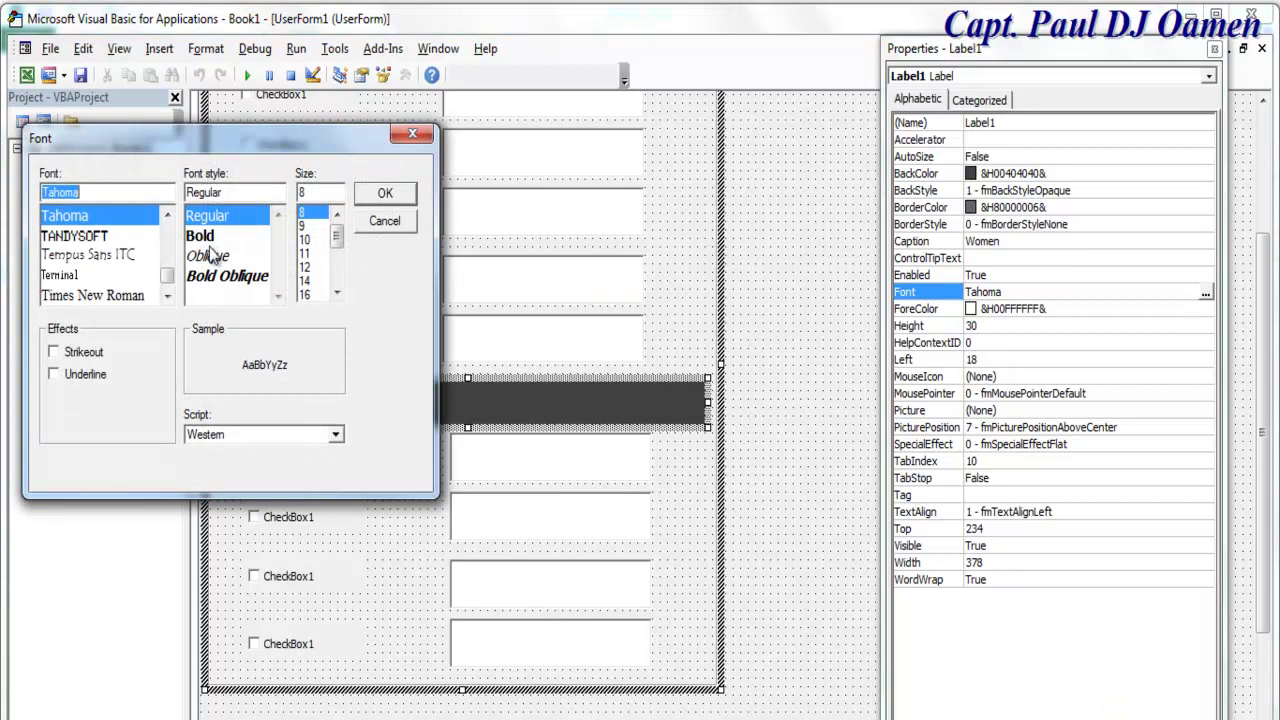
Set the label's font to Tahoma Bold, size 36
{"action": "left_click", "coordinate": [200, 236]}
{"action": "left_click", "coordinate": [340, 262]}
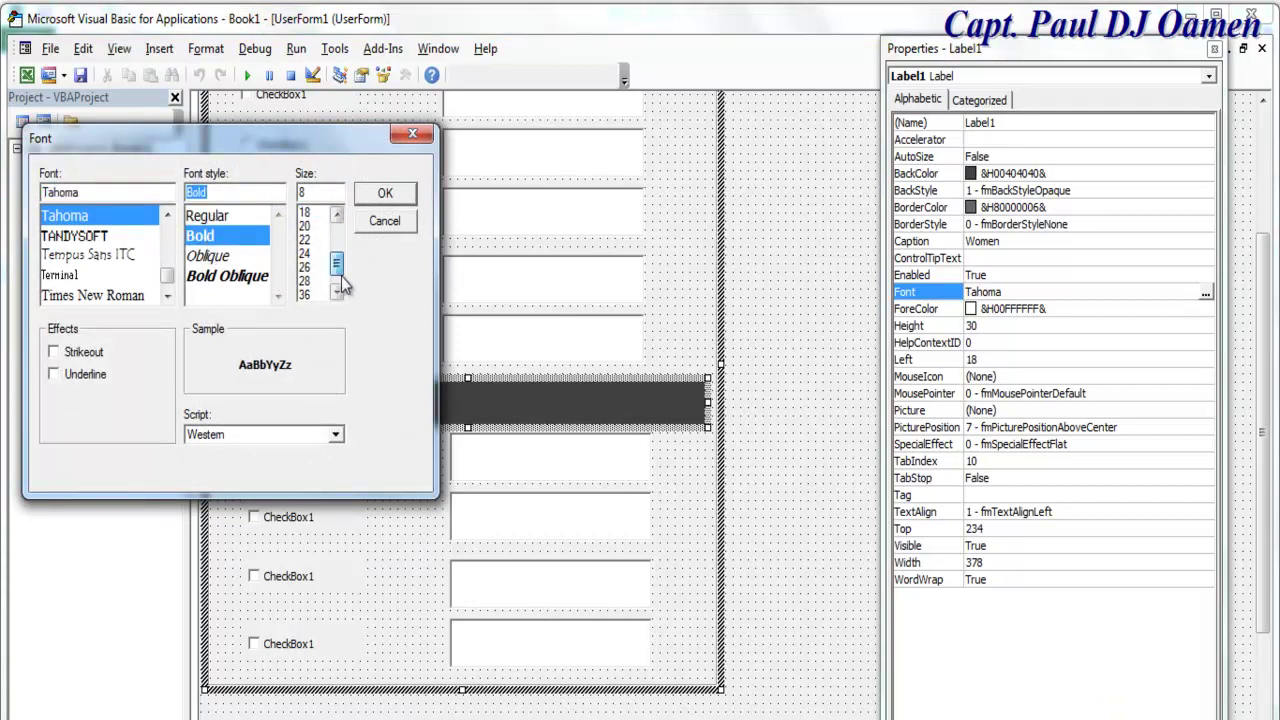
{"action": "left_click", "coordinate": [306, 294]}
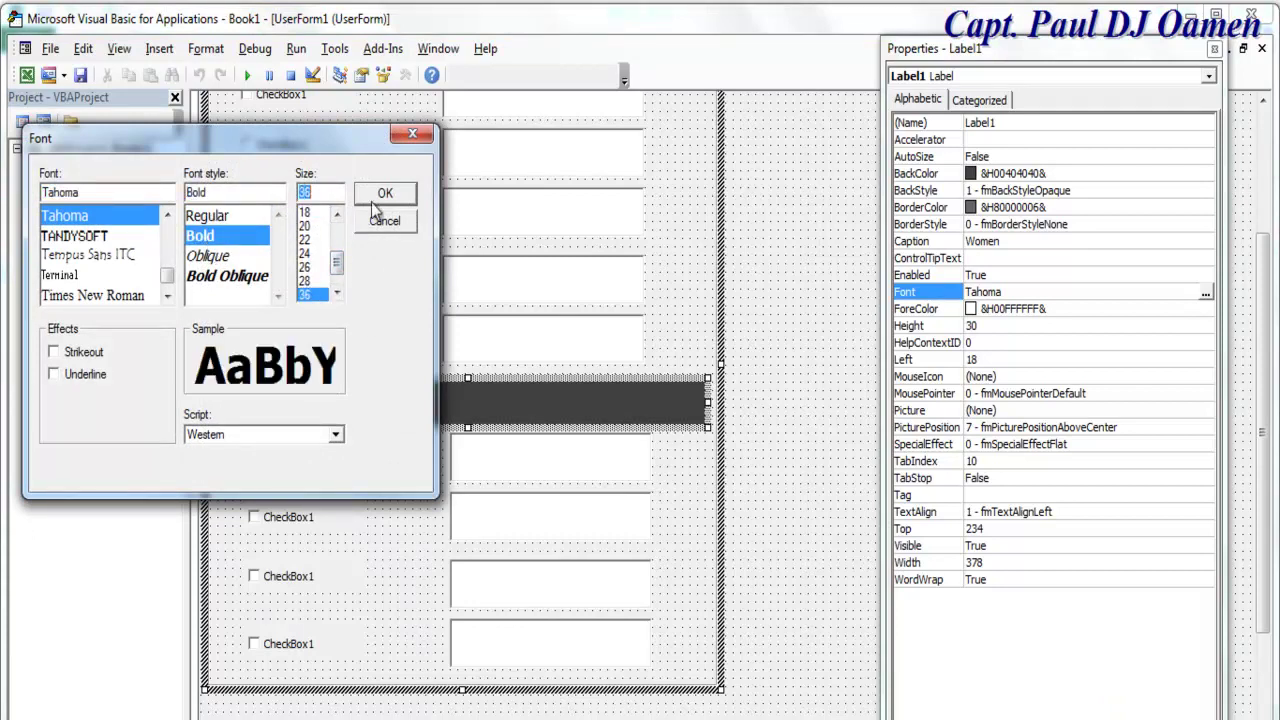
{"action": "left_click", "coordinate": [385, 193]}
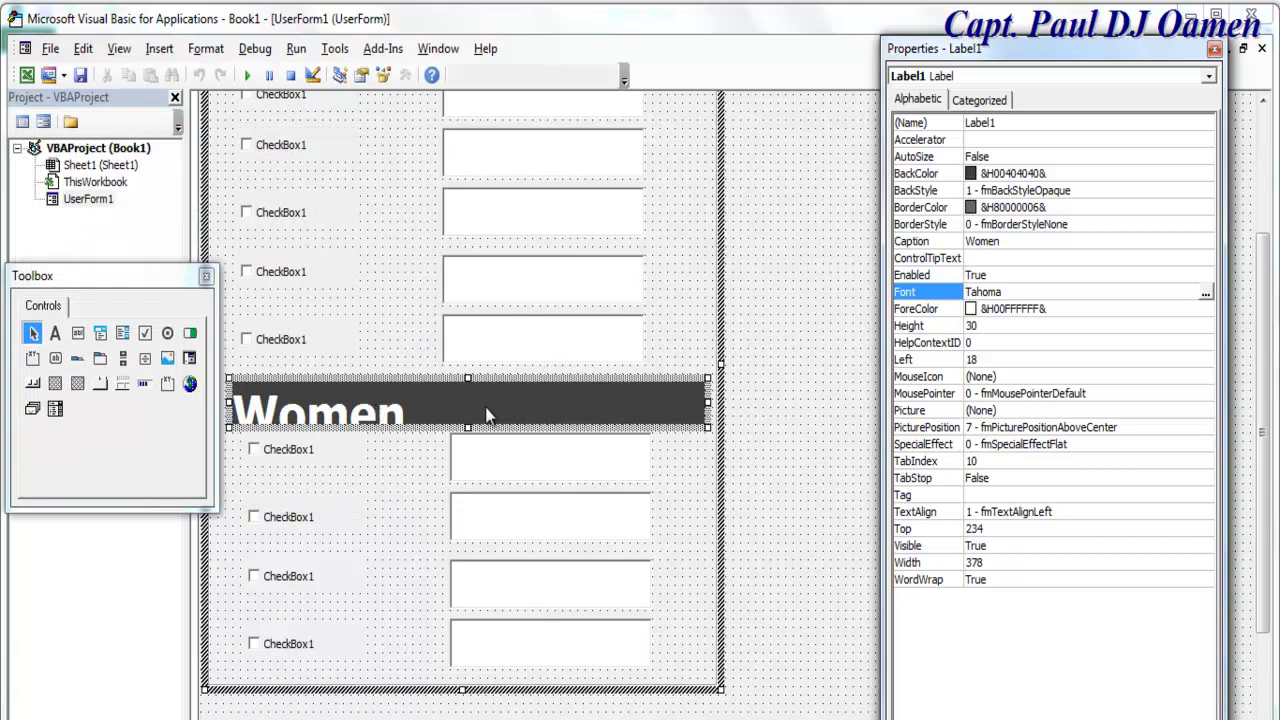
{"action": "left_click", "coordinate": [1206, 293]}
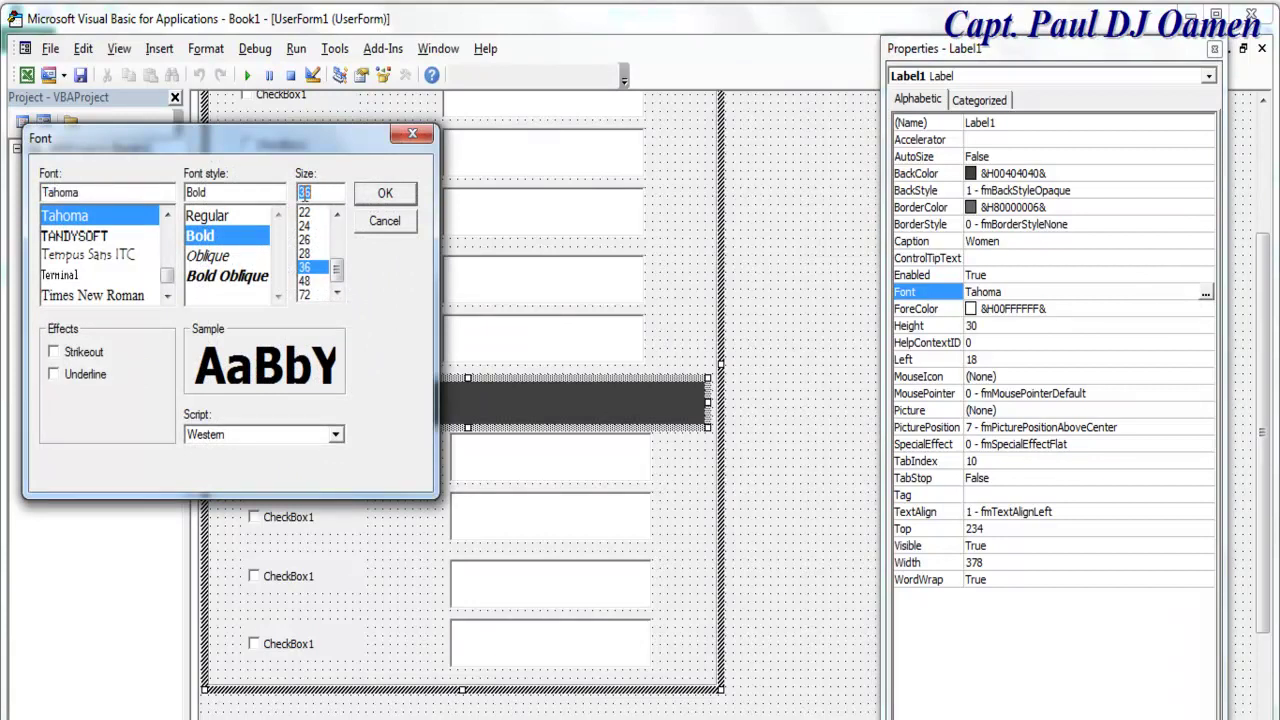
{"action": "left_click", "coordinate": [385, 193]}
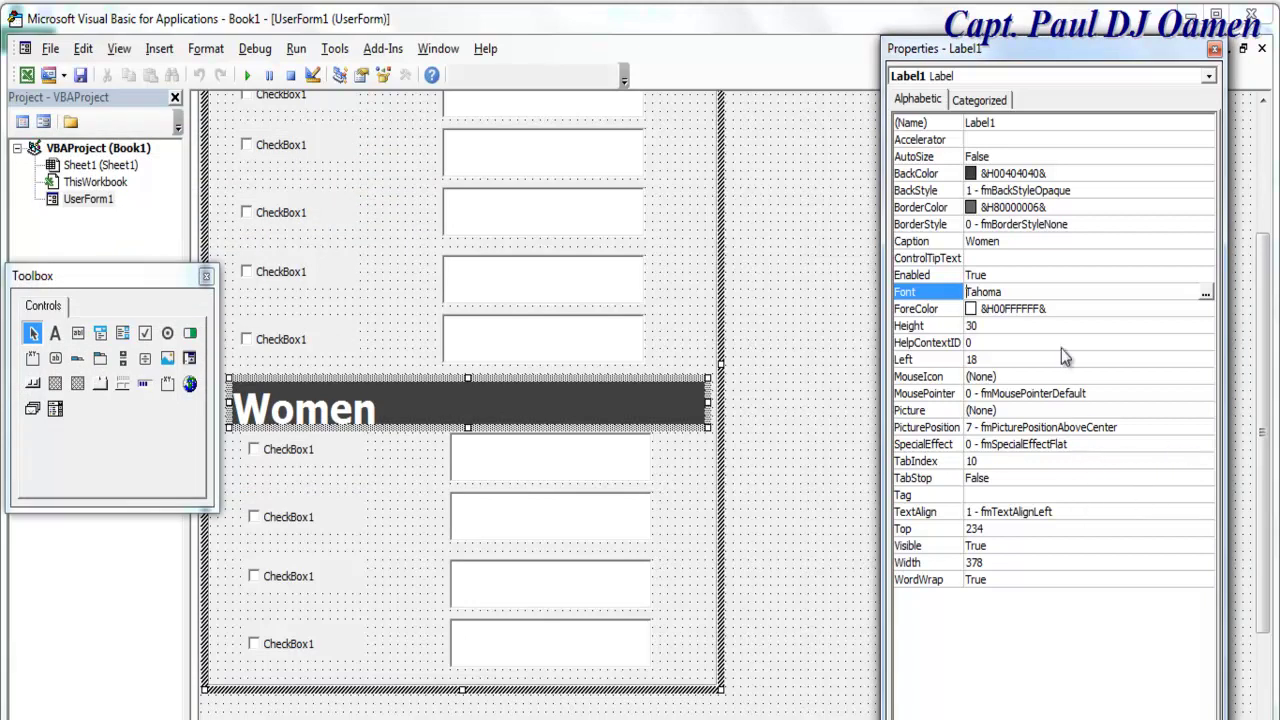
Change the caption to Womens, centre the text, and raise the label height to 36
{"action": "left_click", "coordinate": [1004, 243]}
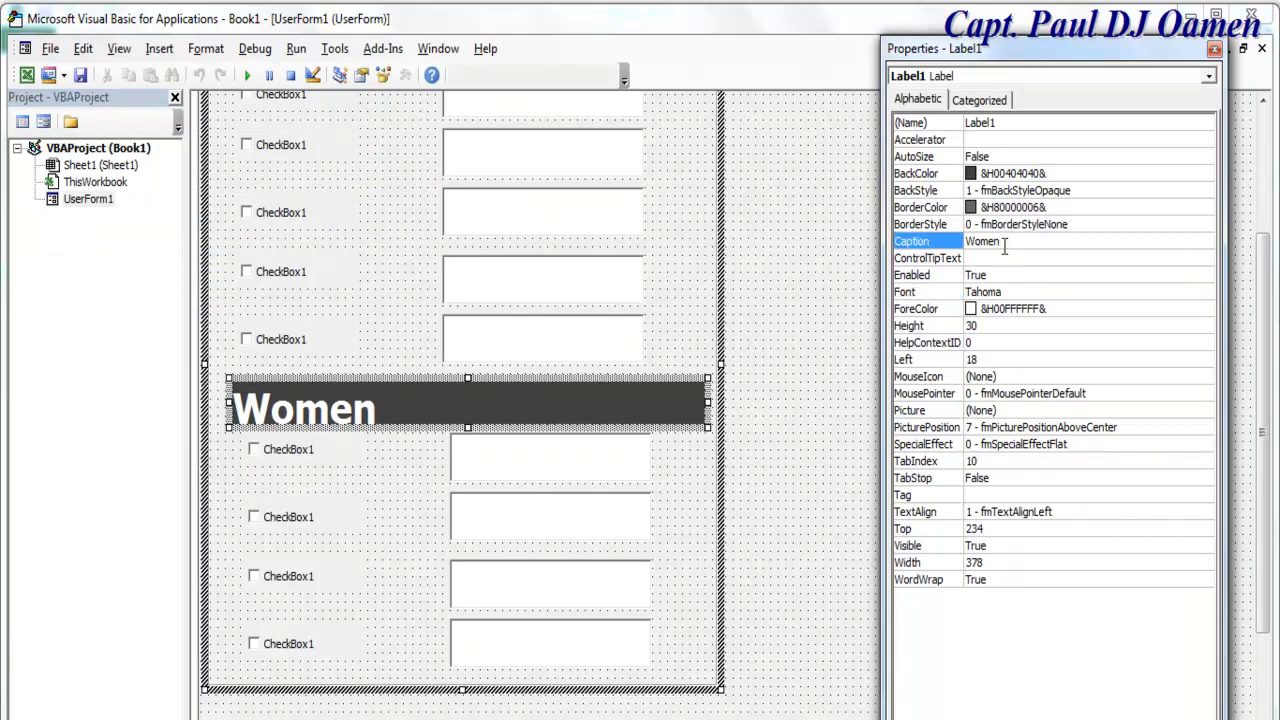
{"action": "left_click", "coordinate": [1030, 511]}
{"action": "left_click", "coordinate": [1205, 513]}
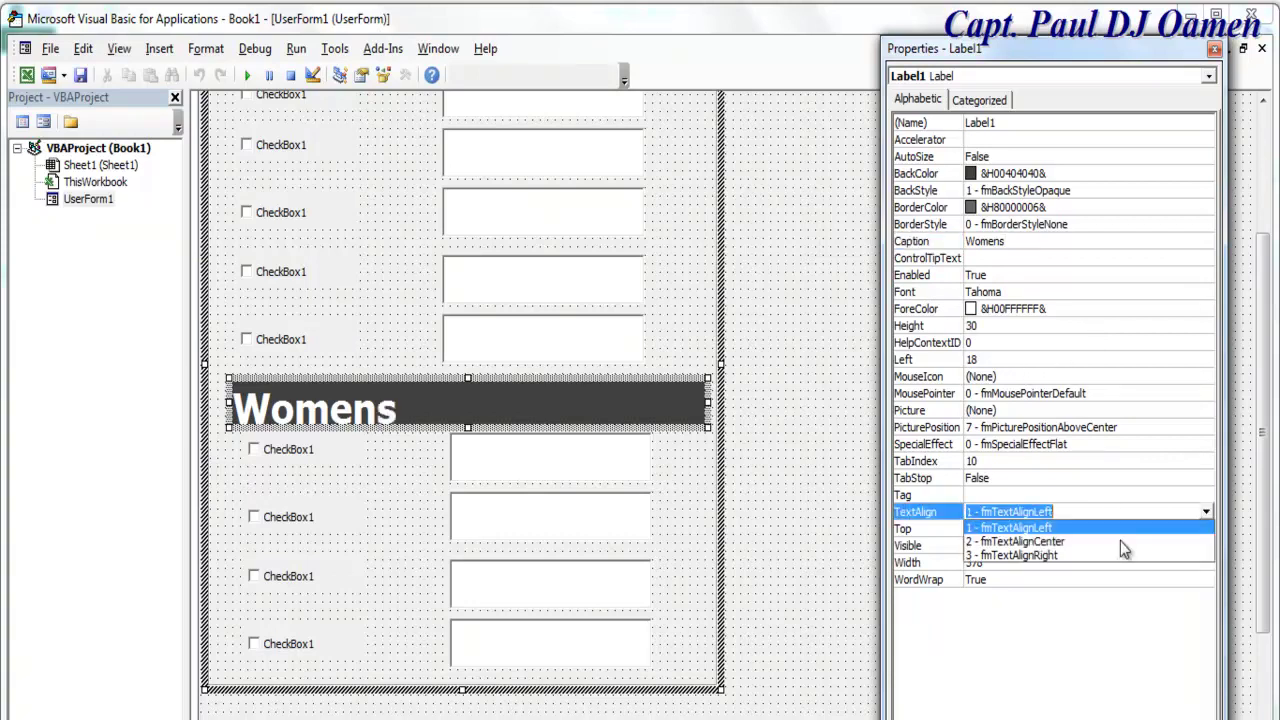
{"action": "left_click", "coordinate": [1060, 542]}
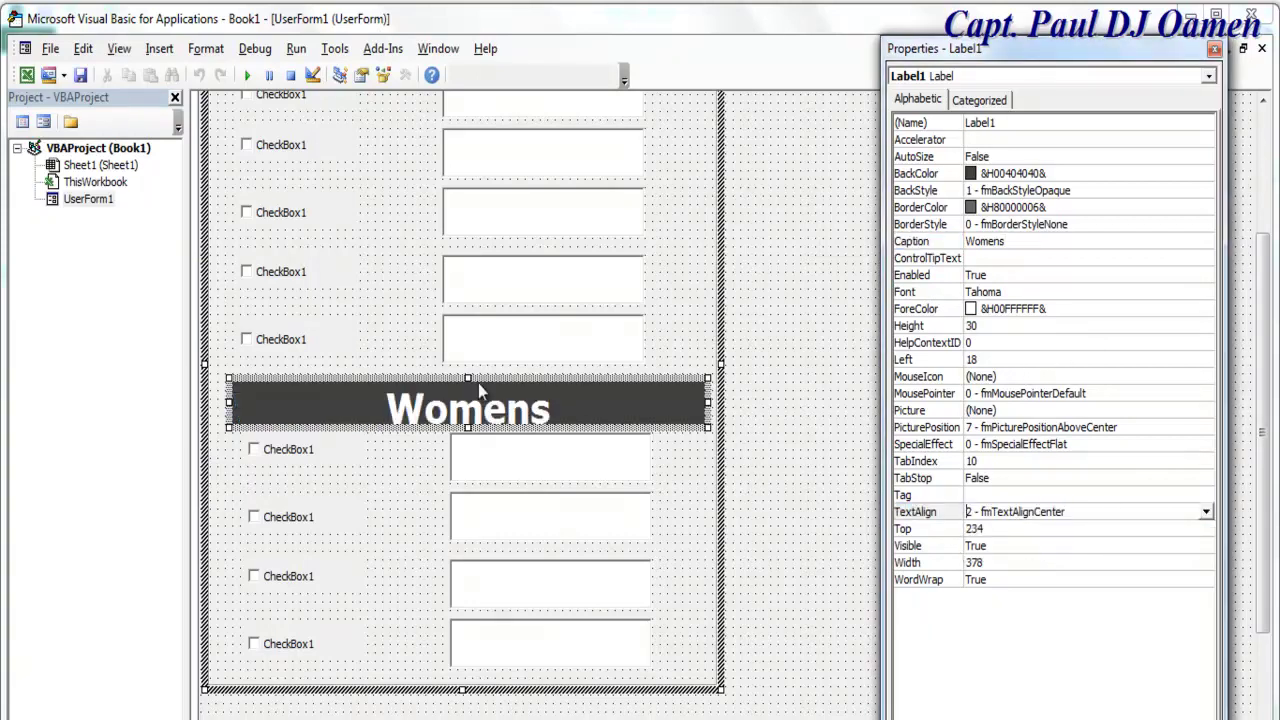
{"action": "left_click_drag", "start_coordinate": [468, 378], "coordinate": [469, 370]}
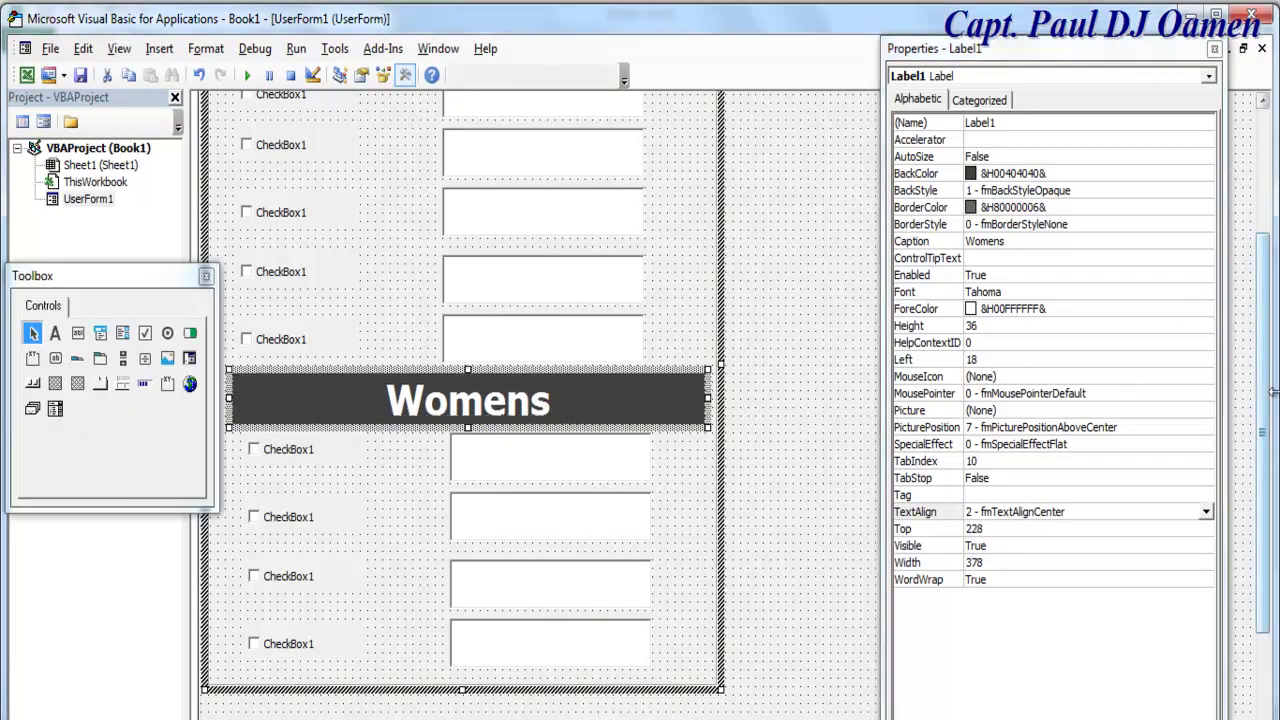
{"action": "left_click_drag", "start_coordinate": [1264, 430], "coordinate": [1264, 300]}
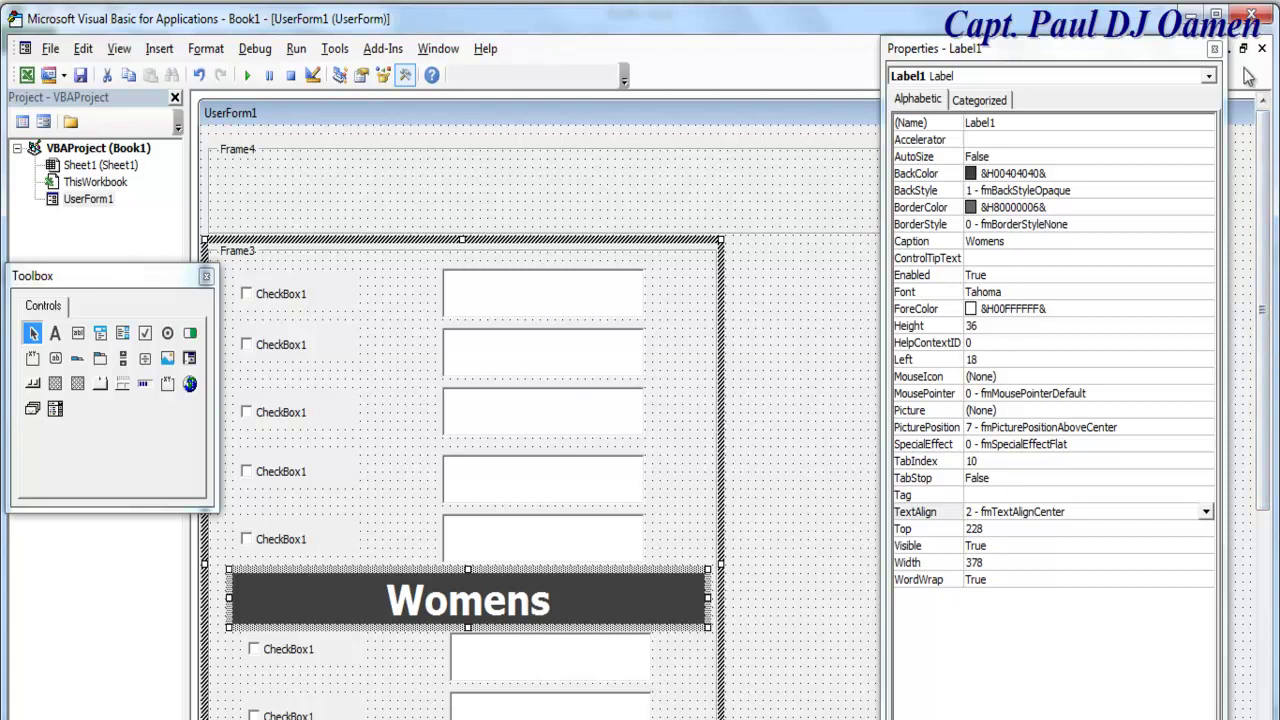
Make the form taller and shift Frame3's item rows down
{"action": "left_click", "coordinate": [1214, 48]}
{"action": "left_click_drag", "start_coordinate": [1266, 225], "coordinate": [1268, 418]}
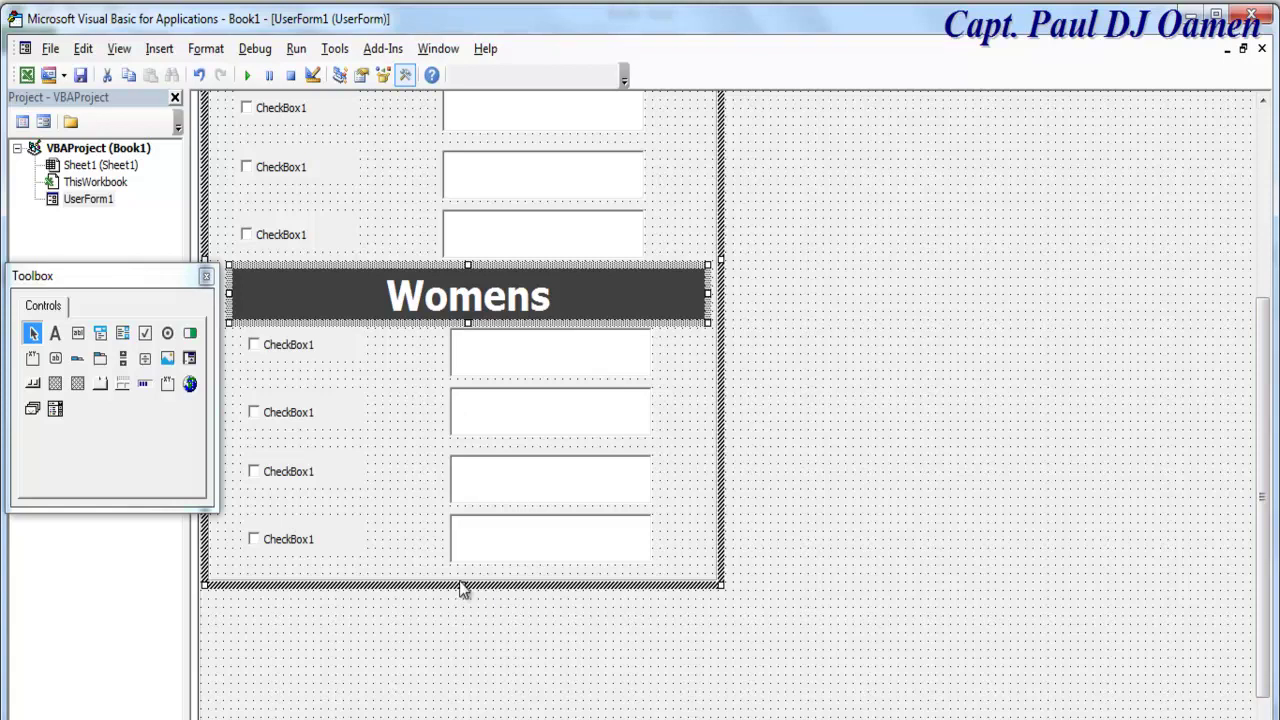
{"action": "left_click_drag", "start_coordinate": [463, 584], "coordinate": [466, 660]}
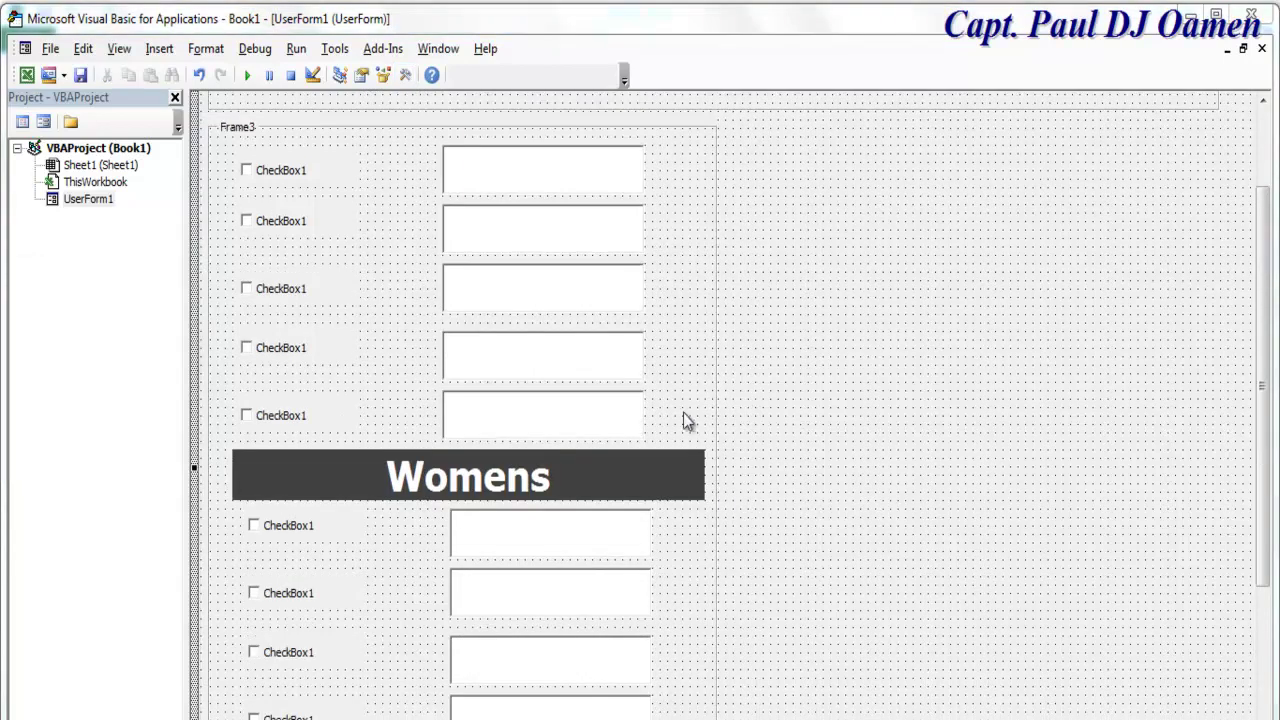
{"action": "left_click_drag", "start_coordinate": [673, 160], "coordinate": [236, 714]}
{"action": "left_click_drag", "start_coordinate": [494, 446], "coordinate": [490, 520]}
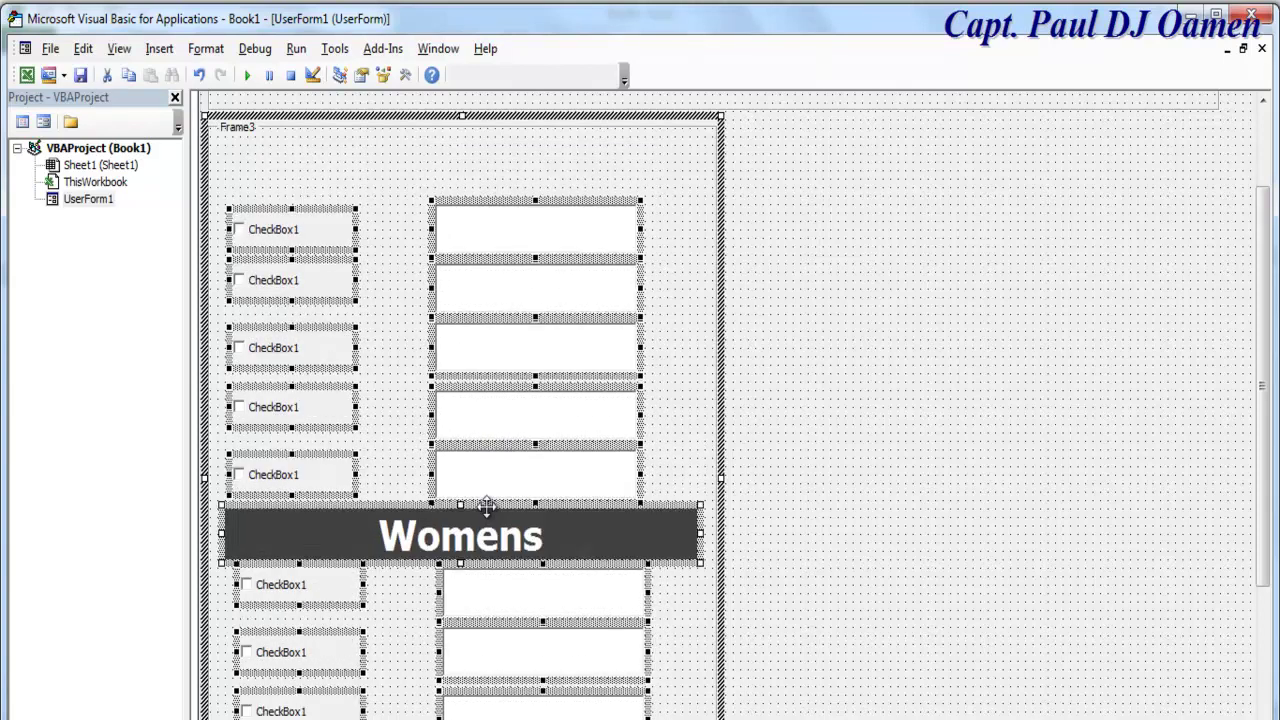
Ctrl-drag a copy of the Womens label to the top of Frame3
{"action": "left_click", "coordinate": [678, 478]}
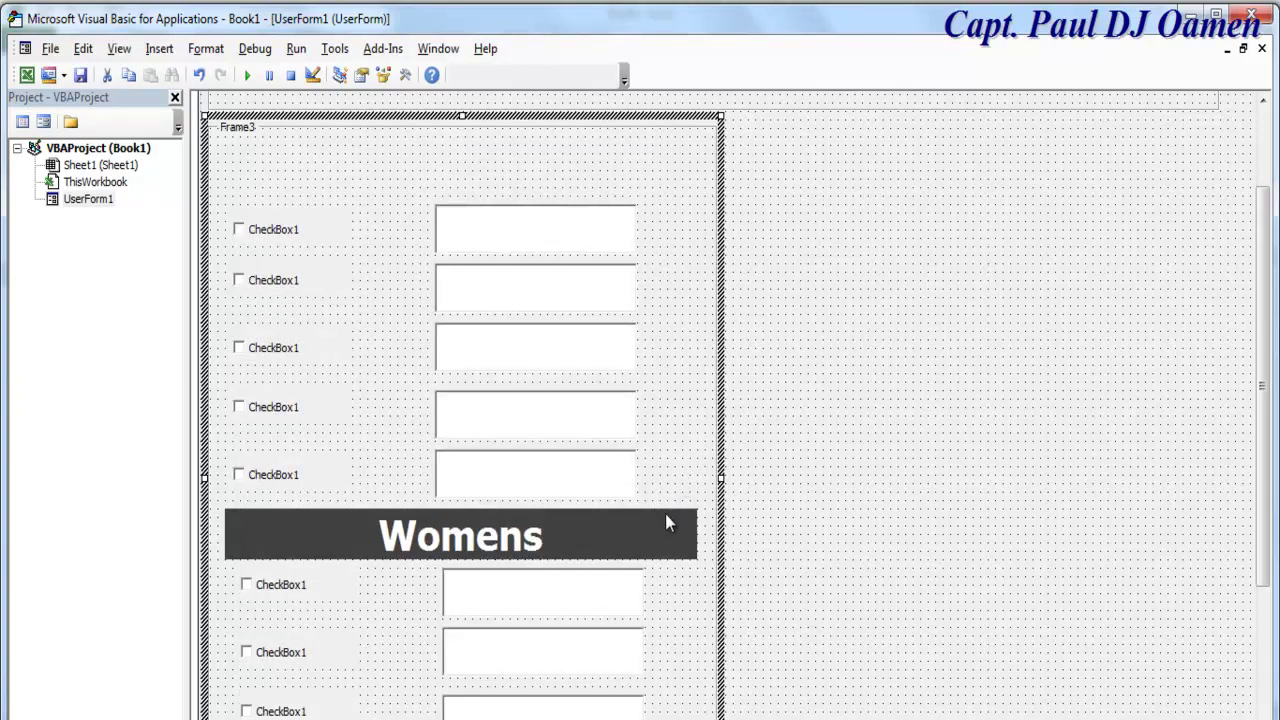
{"action": "left_click", "coordinate": [665, 512]}
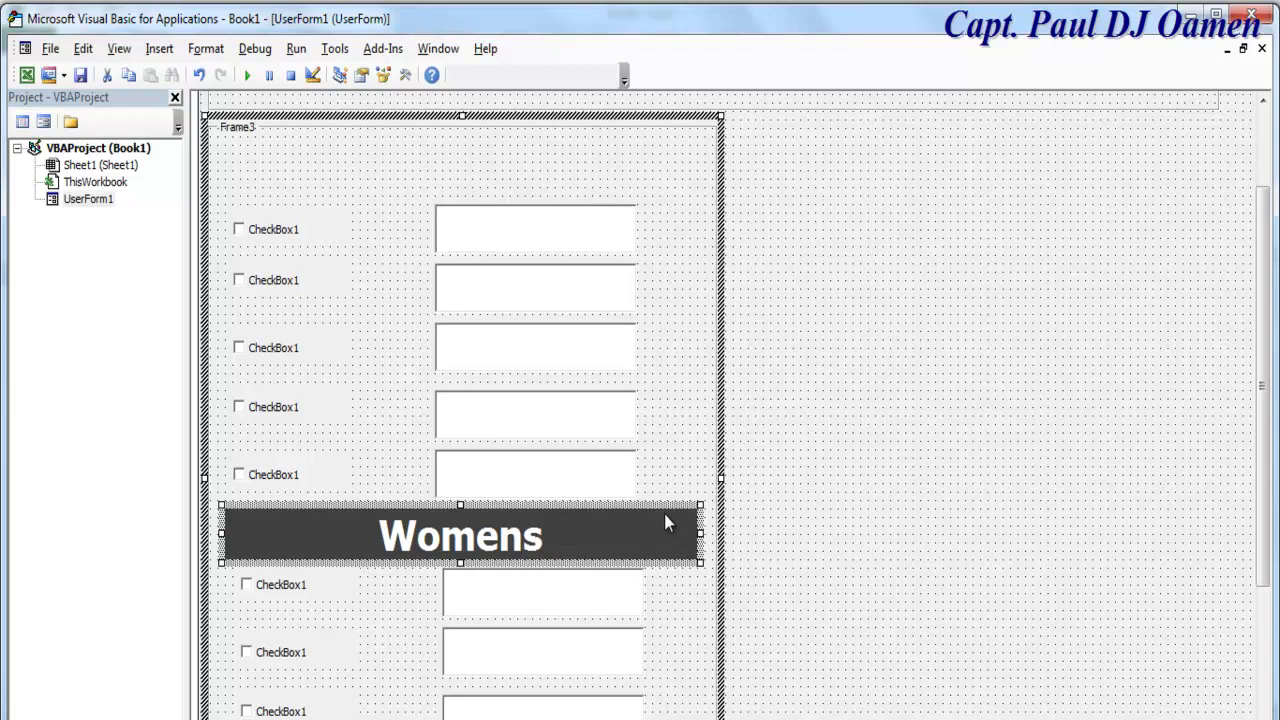
{"action": "left_click_drag", "start_coordinate": [668, 520], "coordinate": [663, 140]}
{"action": "left_click", "coordinate": [520, 540]}
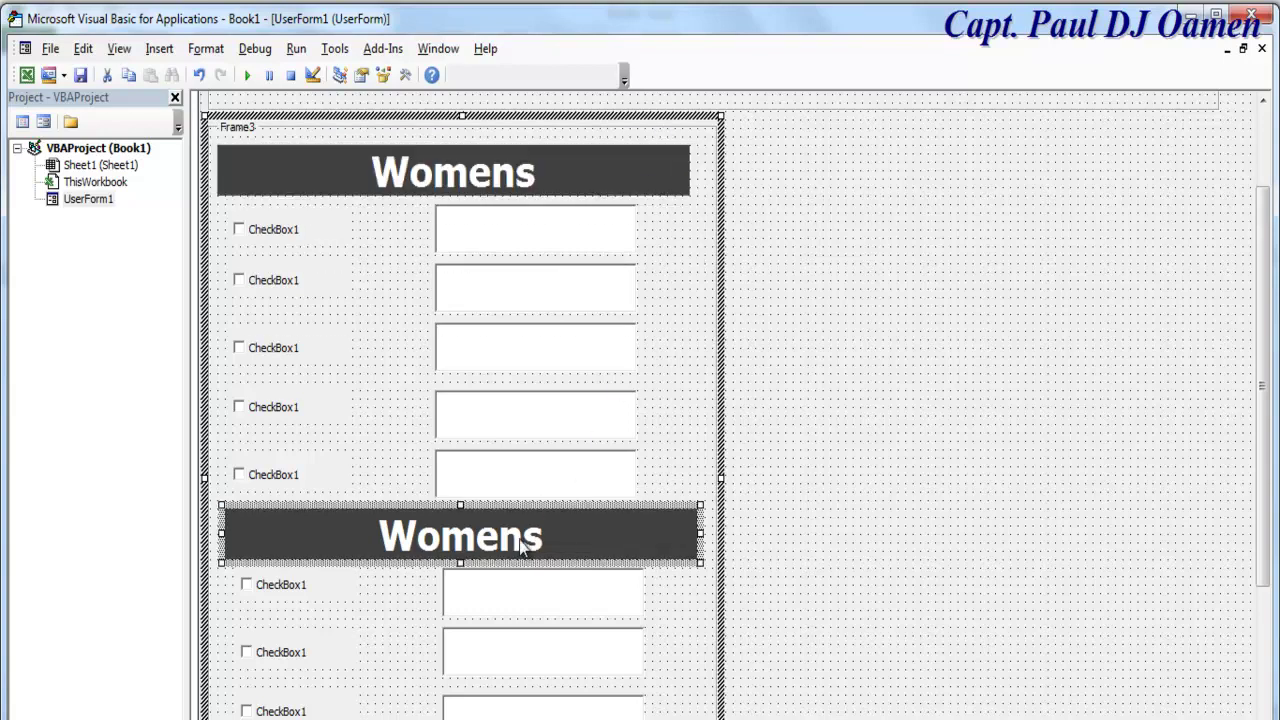
Set the lower label's Caption property to Kids
{"action": "left_click", "coordinate": [361, 74]}
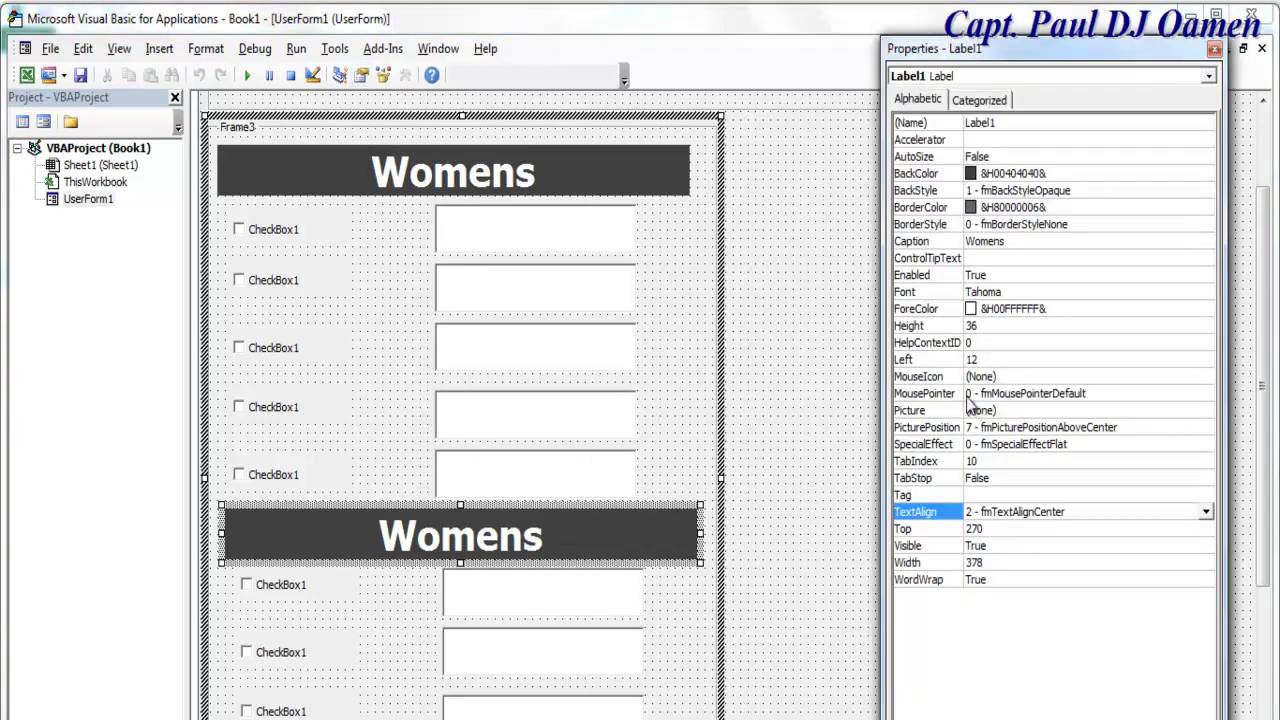
{"action": "left_click", "coordinate": [1016, 244]}
{"action": "double_click", "coordinate": [1016, 244]}
{"action": "type", "text": "K"}
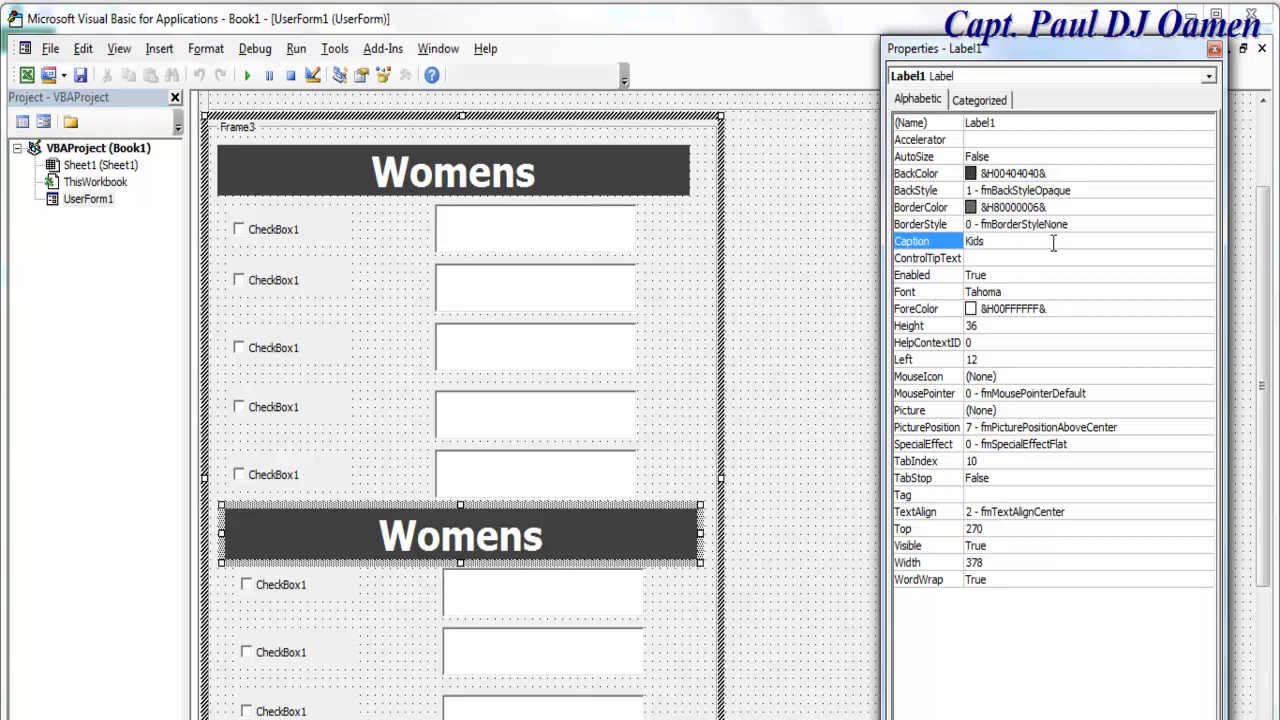
{"action": "type", "text": "ids"}
{"action": "left_click", "coordinate": [765, 317]}
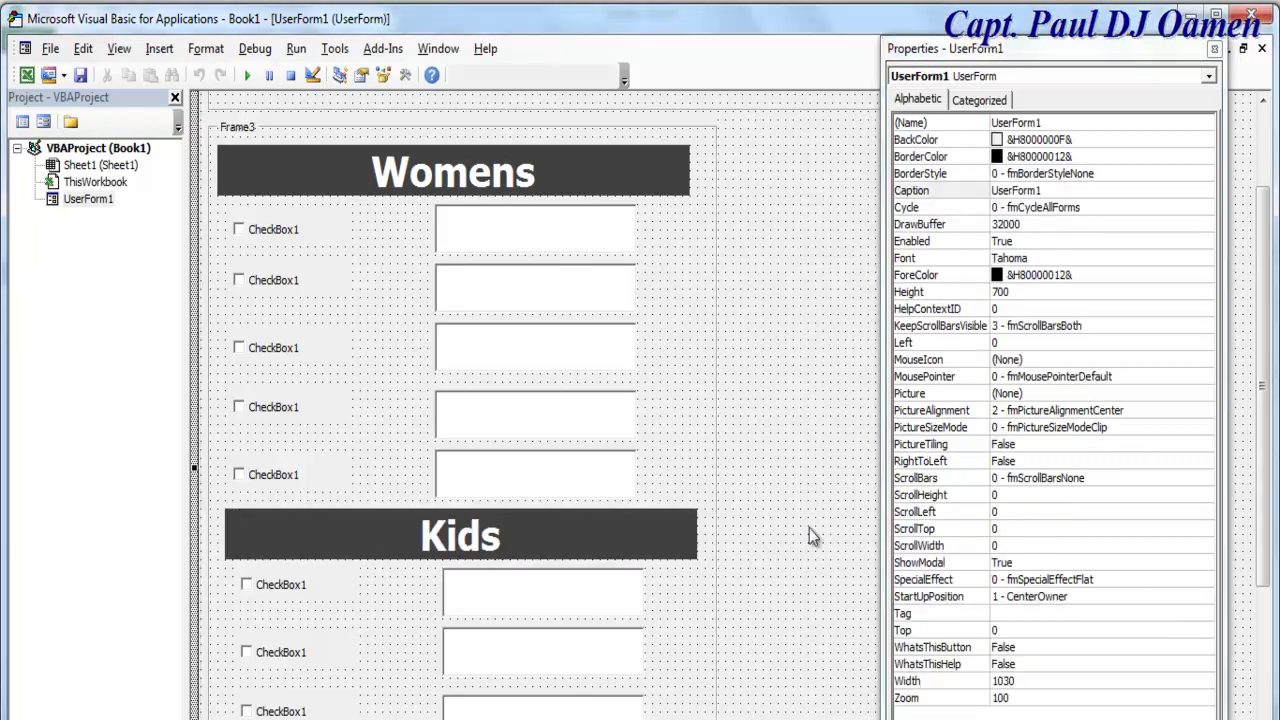
{"action": "left_click_drag", "start_coordinate": [1266, 385], "coordinate": [1262, 315]}
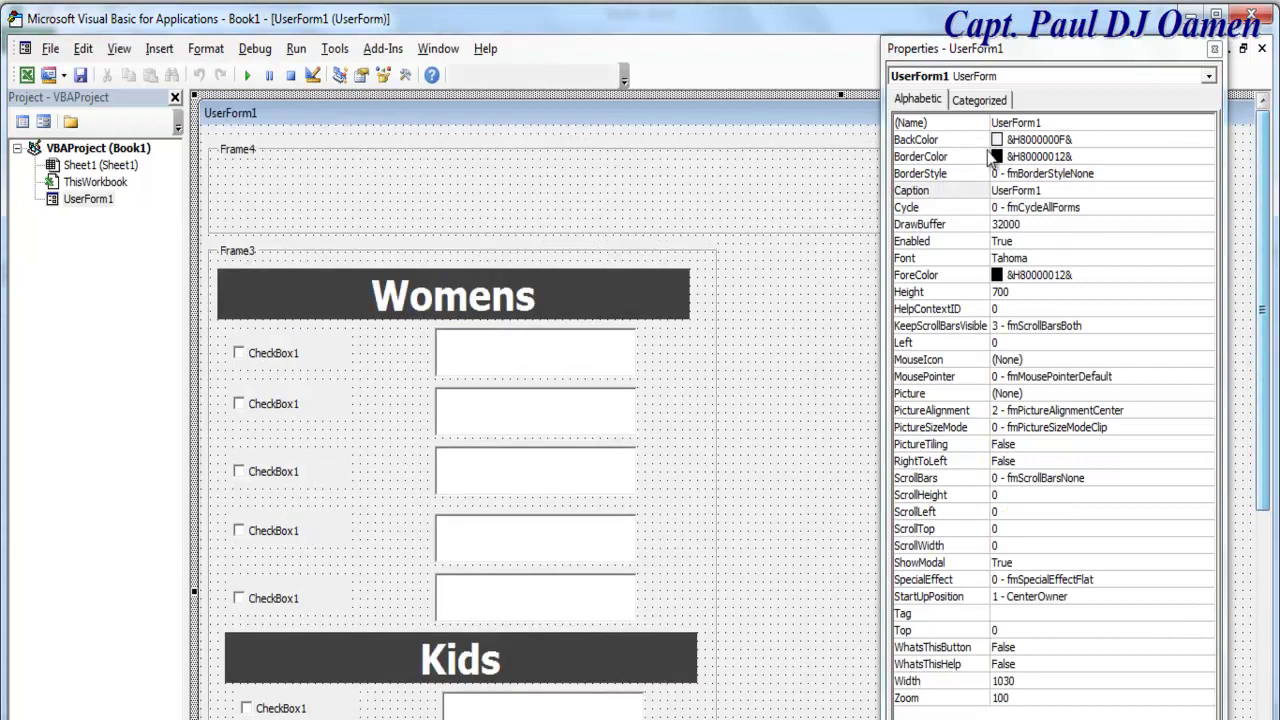
{"action": "left_click", "coordinate": [790, 196]}
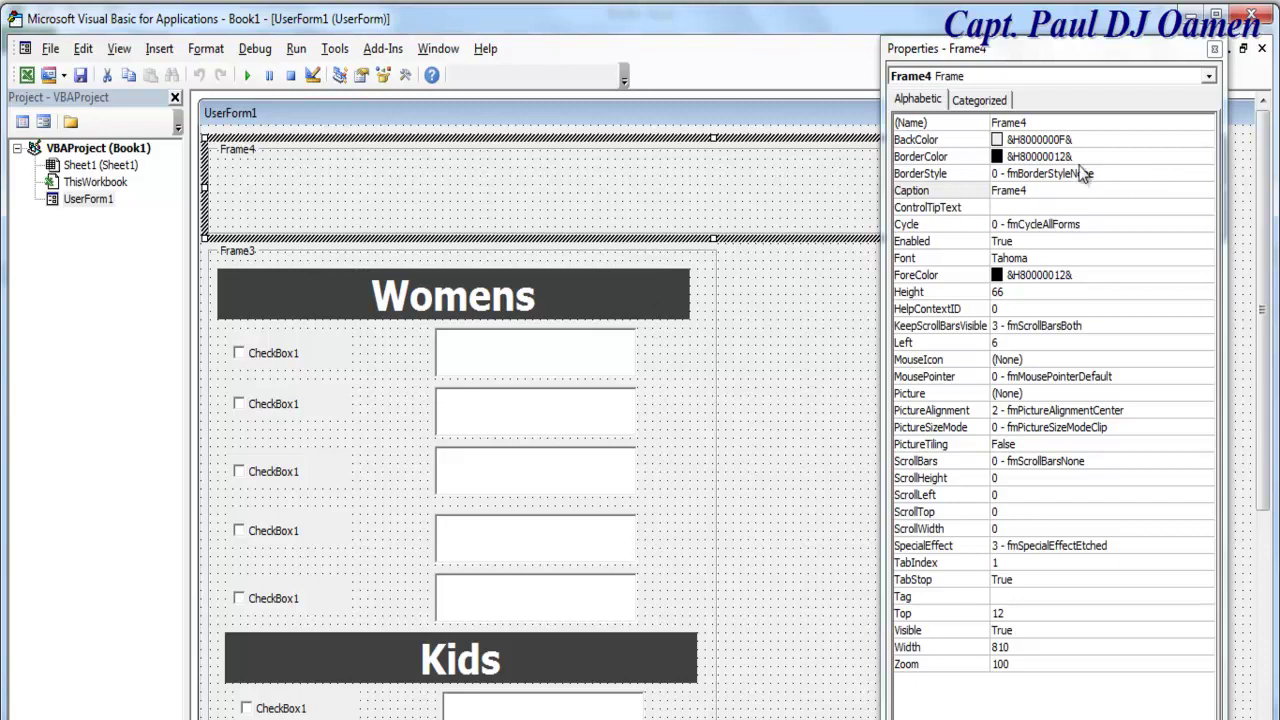
Copy the label's dark grey &H00404040& into Frame4's BackColor
{"action": "left_click", "coordinate": [1150, 140]}
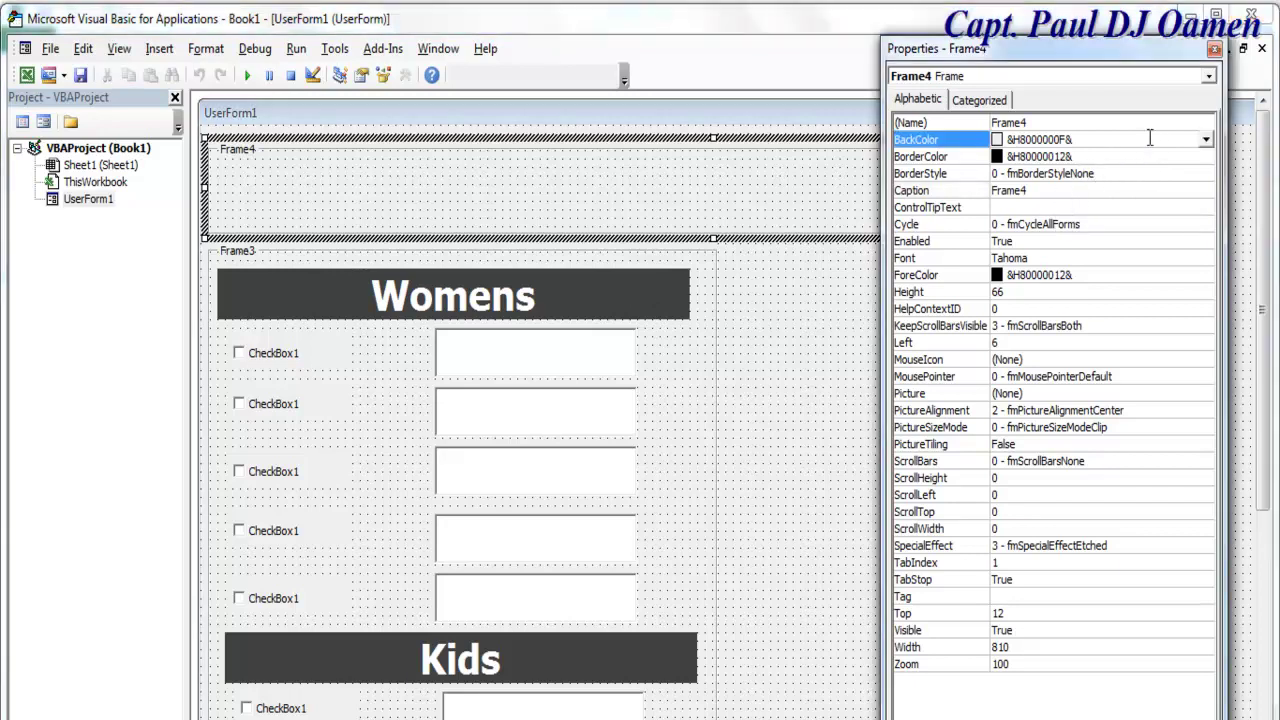
{"action": "left_click", "coordinate": [580, 301]}
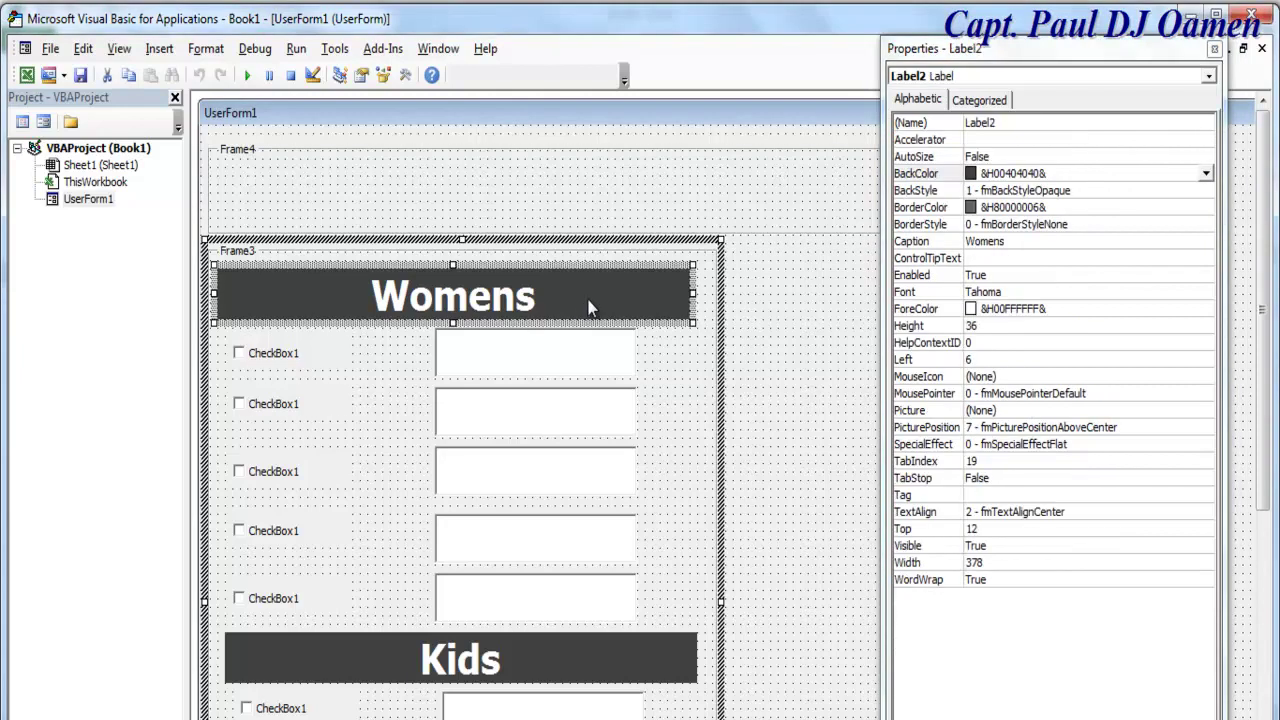
{"action": "left_click_drag", "start_coordinate": [1058, 173], "coordinate": [978, 175]}
{"action": "key", "text": "ctrl+c"}
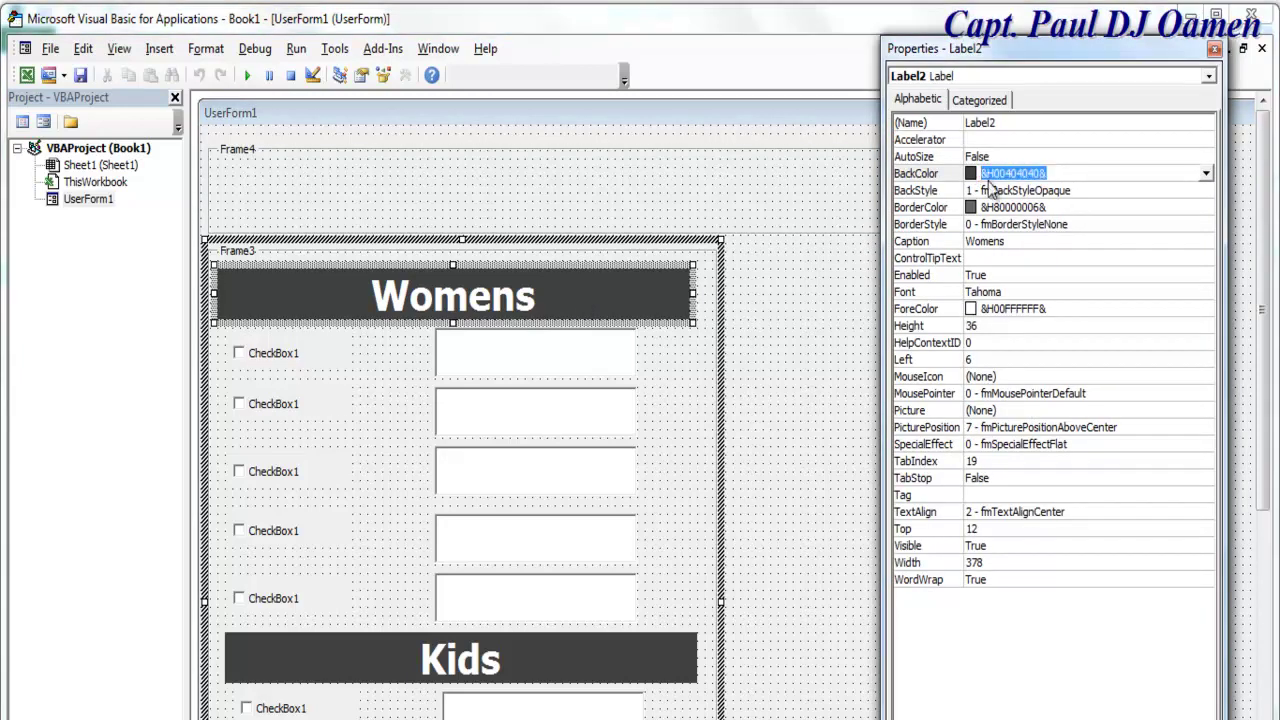
{"action": "left_click", "coordinate": [781, 159]}
{"action": "left_click_drag", "start_coordinate": [1090, 137], "coordinate": [985, 148]}
{"action": "key", "text": "ctrl+v"}
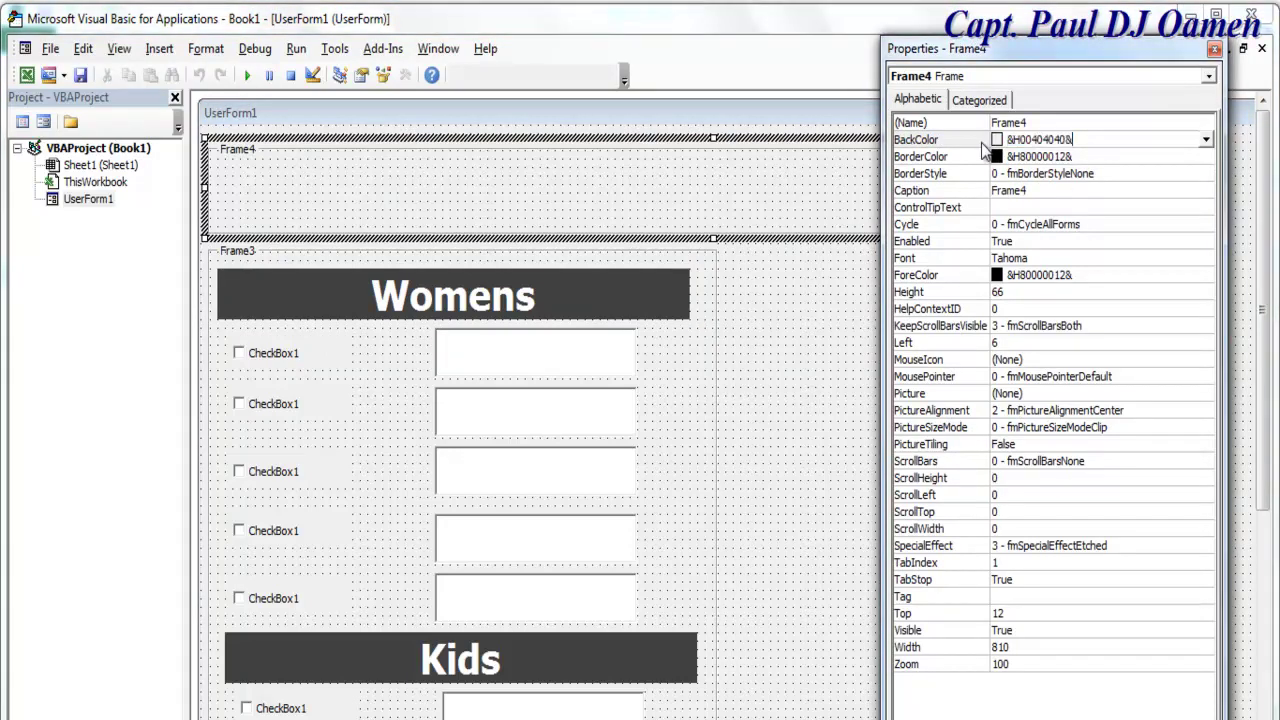
{"action": "key", "text": "Return"}
Copy the Womens label into Frame4 and caption it Sales Management System
{"action": "left_click", "coordinate": [545, 290]}
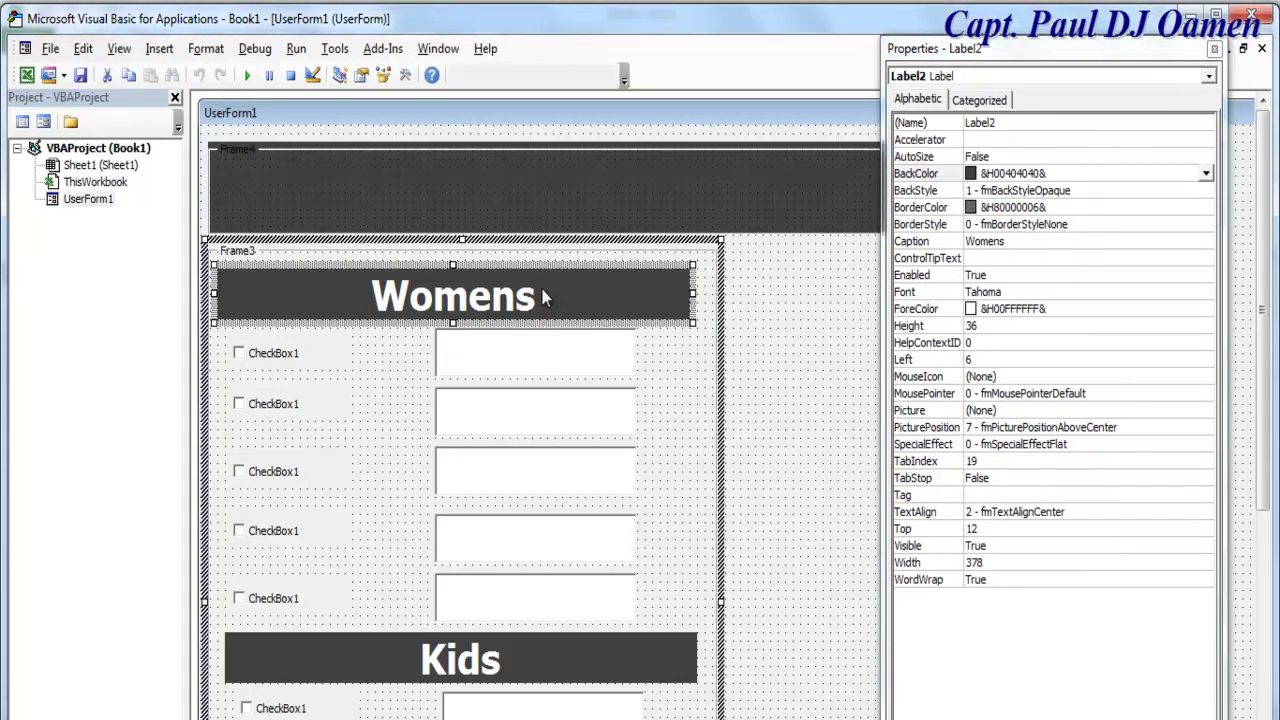
{"action": "left_click_drag", "start_coordinate": [555, 268], "coordinate": [638, 216]}
{"action": "left_click_drag", "start_coordinate": [735, 178], "coordinate": [745, 185]}
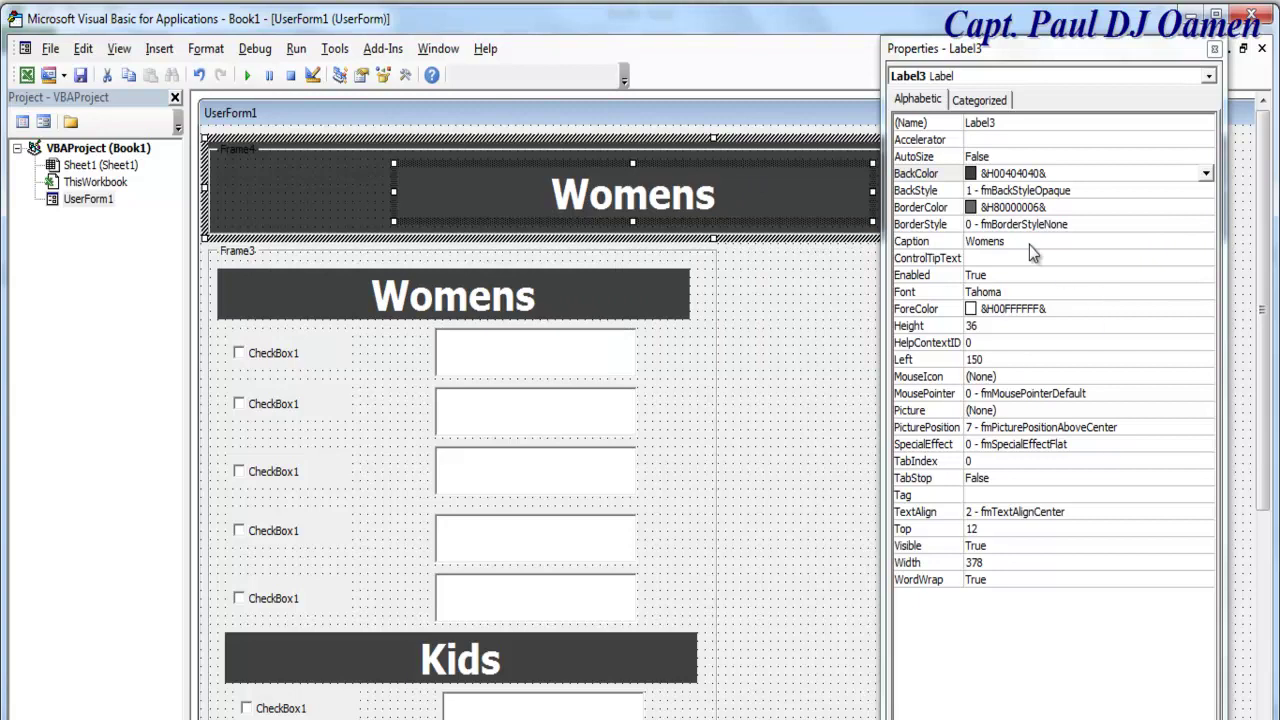
{"action": "left_click", "coordinate": [1030, 242]}
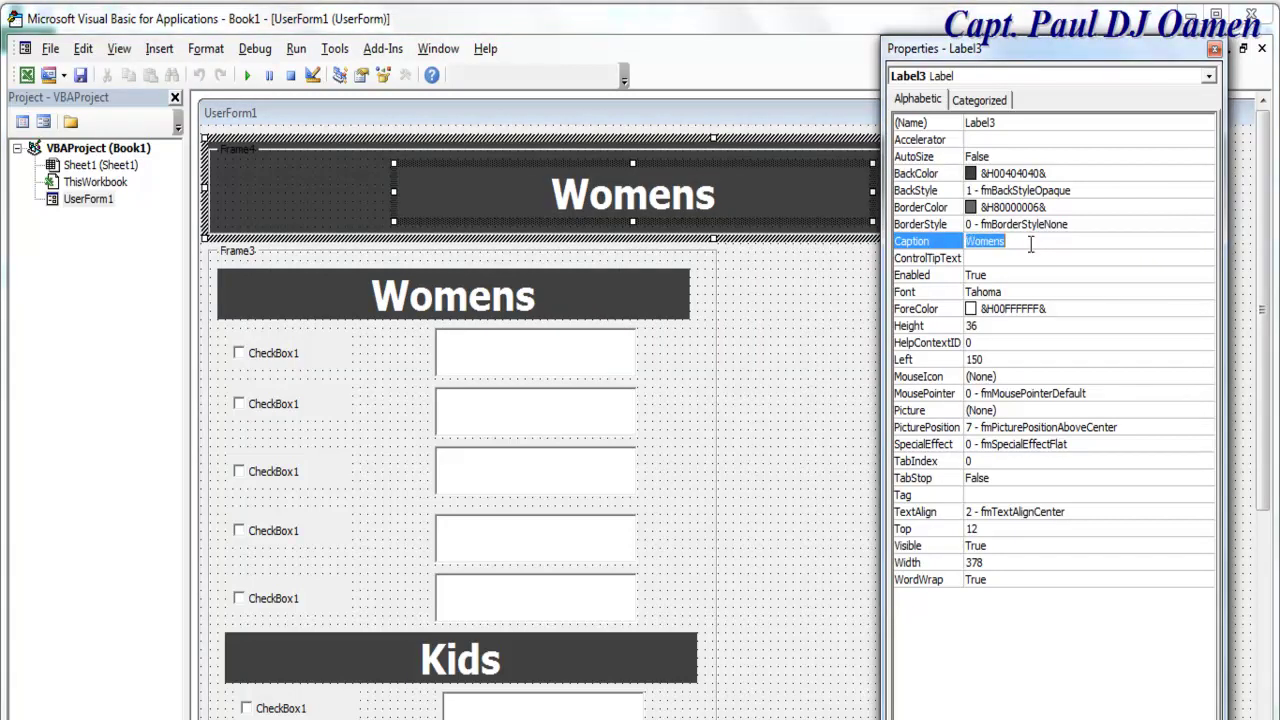
{"action": "type", "text": "Sales Manage"}
{"action": "left_click", "coordinate": [804, 171]}
{"action": "left_click", "coordinate": [804, 171]}
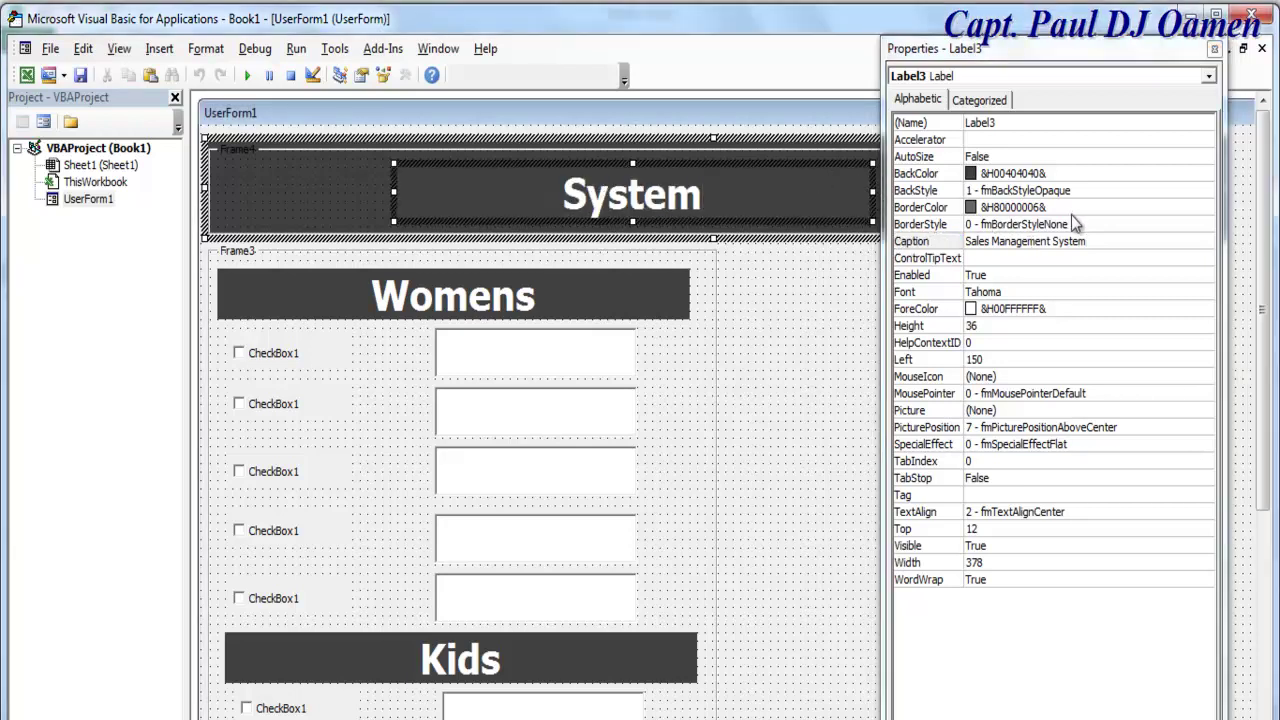
Set the title label's font size to 48 and close the Properties window
{"action": "left_click", "coordinate": [1109, 292]}
{"action": "left_click", "coordinate": [1205, 291]}
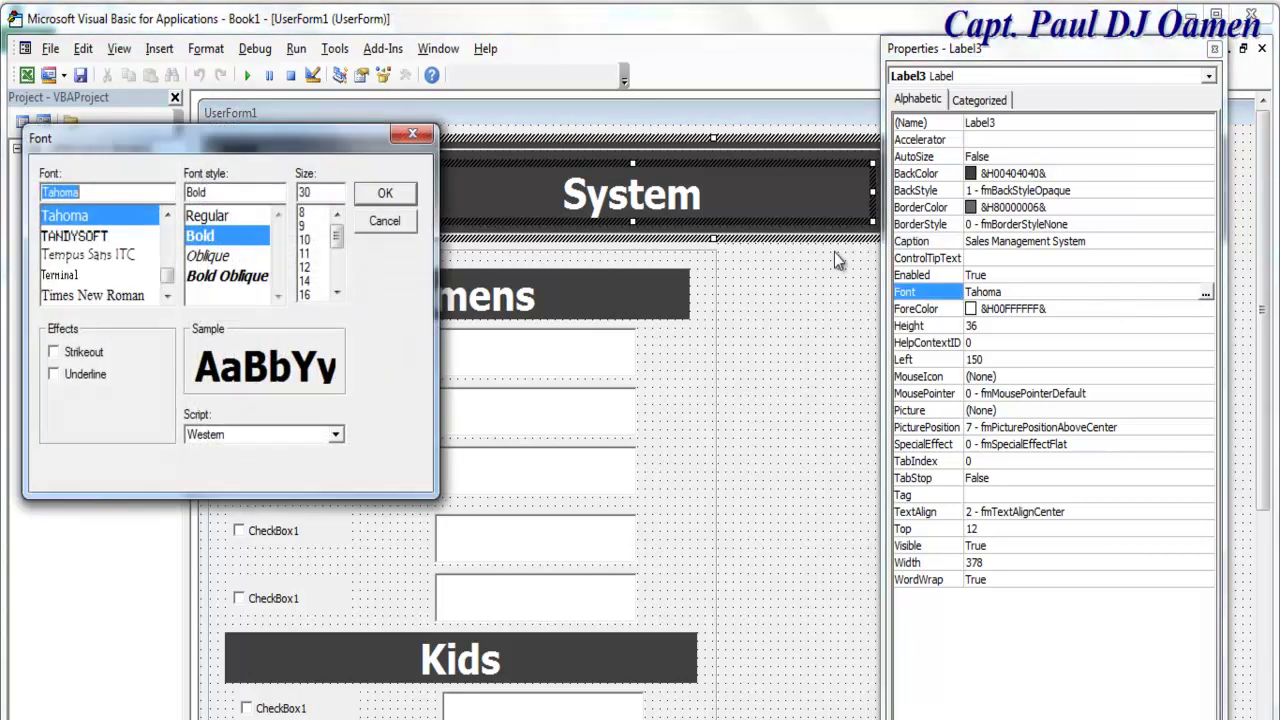
{"action": "scroll", "coordinate": [337, 252], "scroll_direction": "up", "scroll_amount": 3}
{"action": "scroll", "coordinate": [337, 252], "scroll_direction": "down", "scroll_amount": 5}
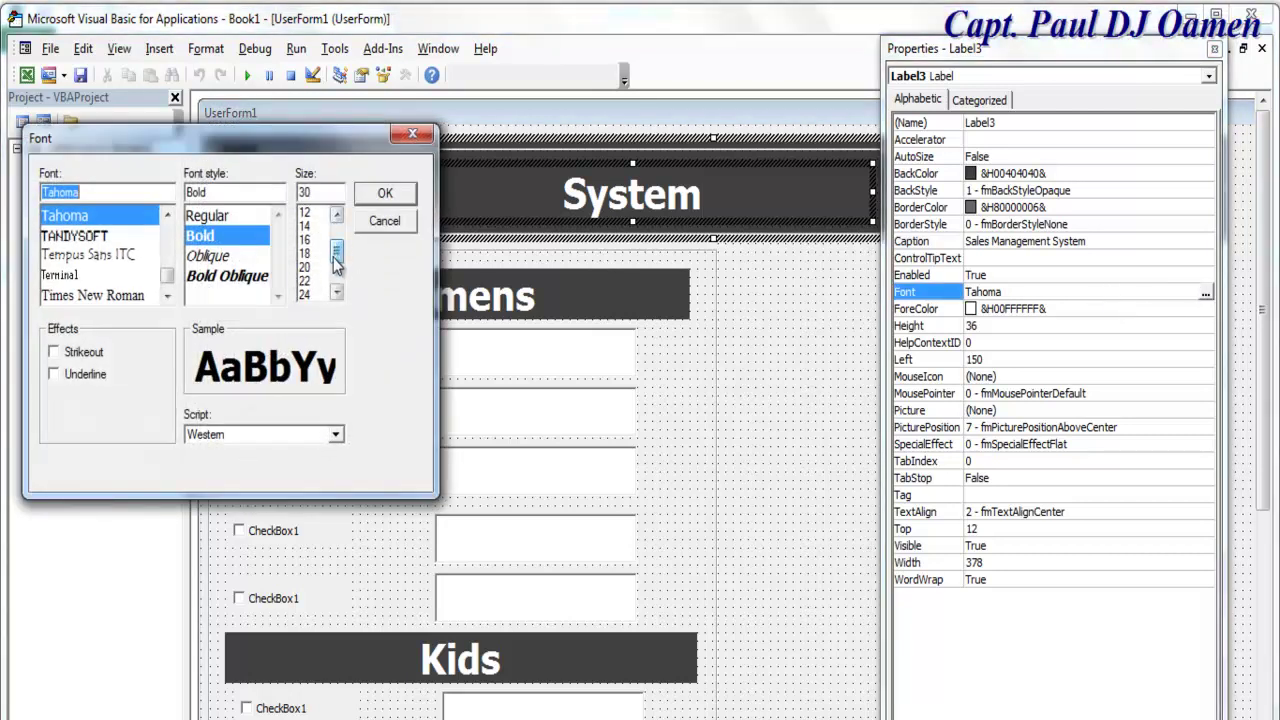
{"action": "left_click", "coordinate": [305, 281]}
{"action": "left_click", "coordinate": [385, 193]}
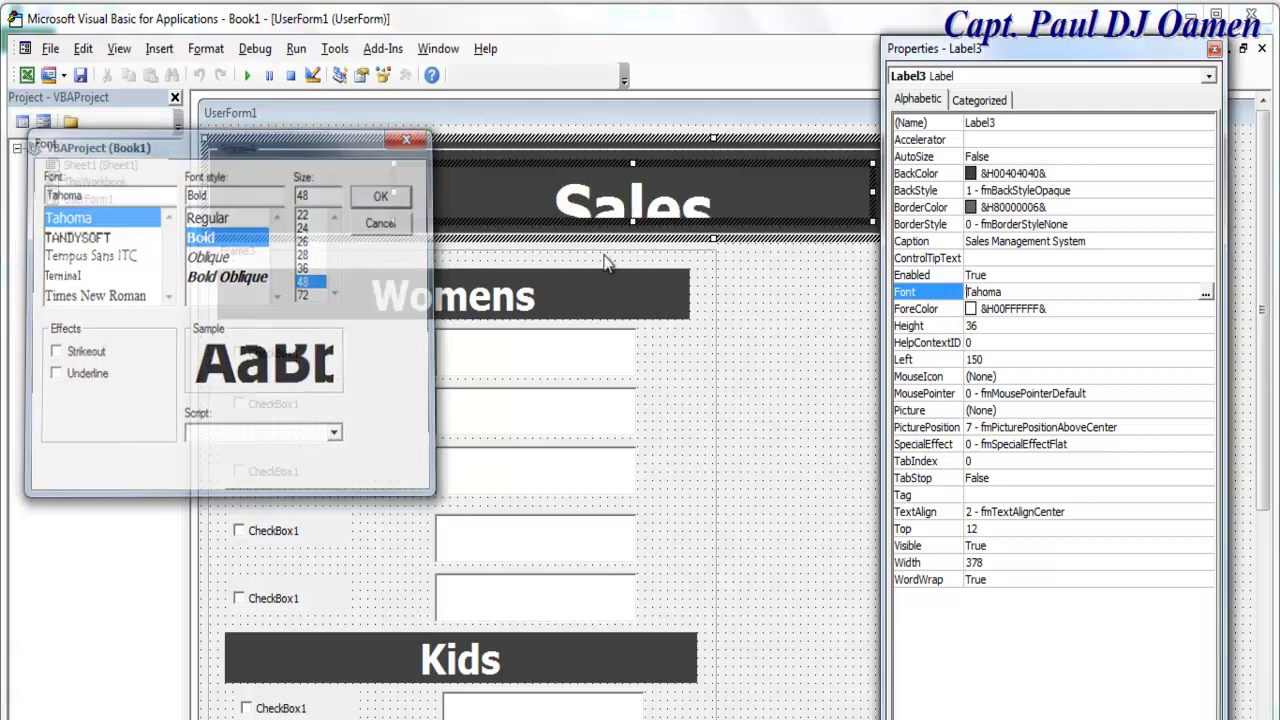
{"action": "left_click", "coordinate": [1215, 50]}
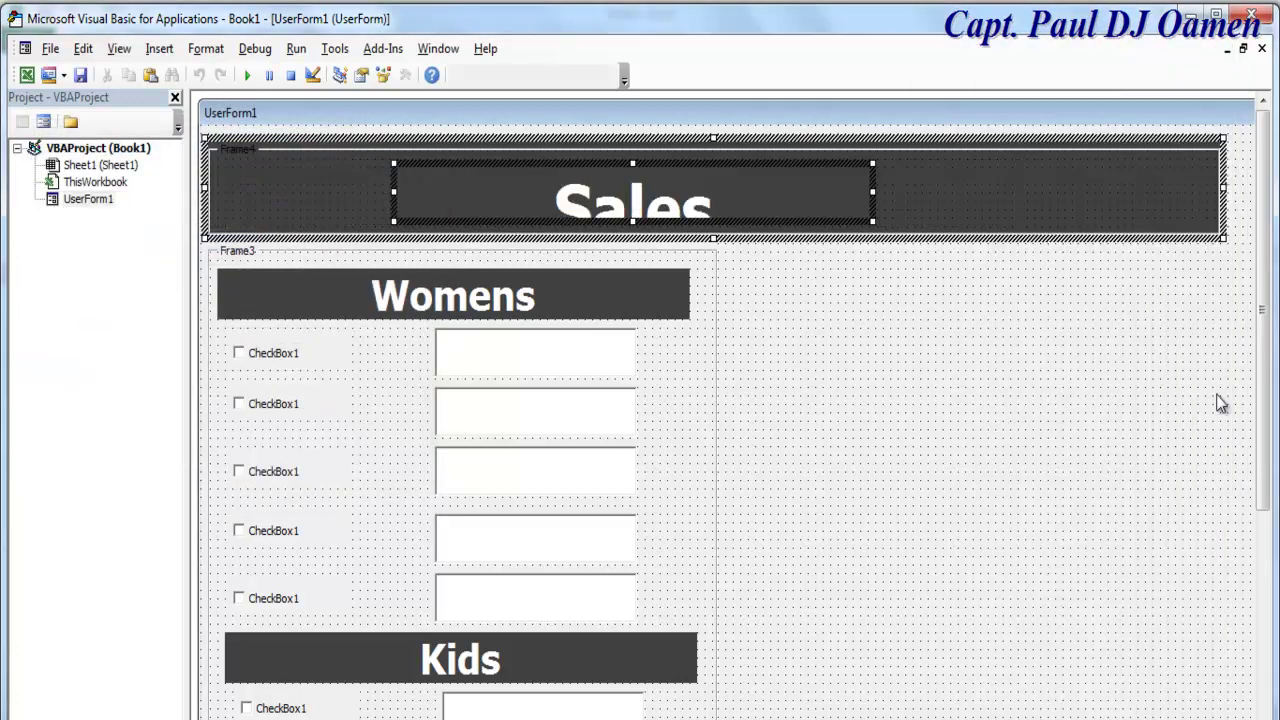
Widen and heighten Frame4 so the title banner spans the whole form
{"action": "left_click", "coordinate": [175, 97]}
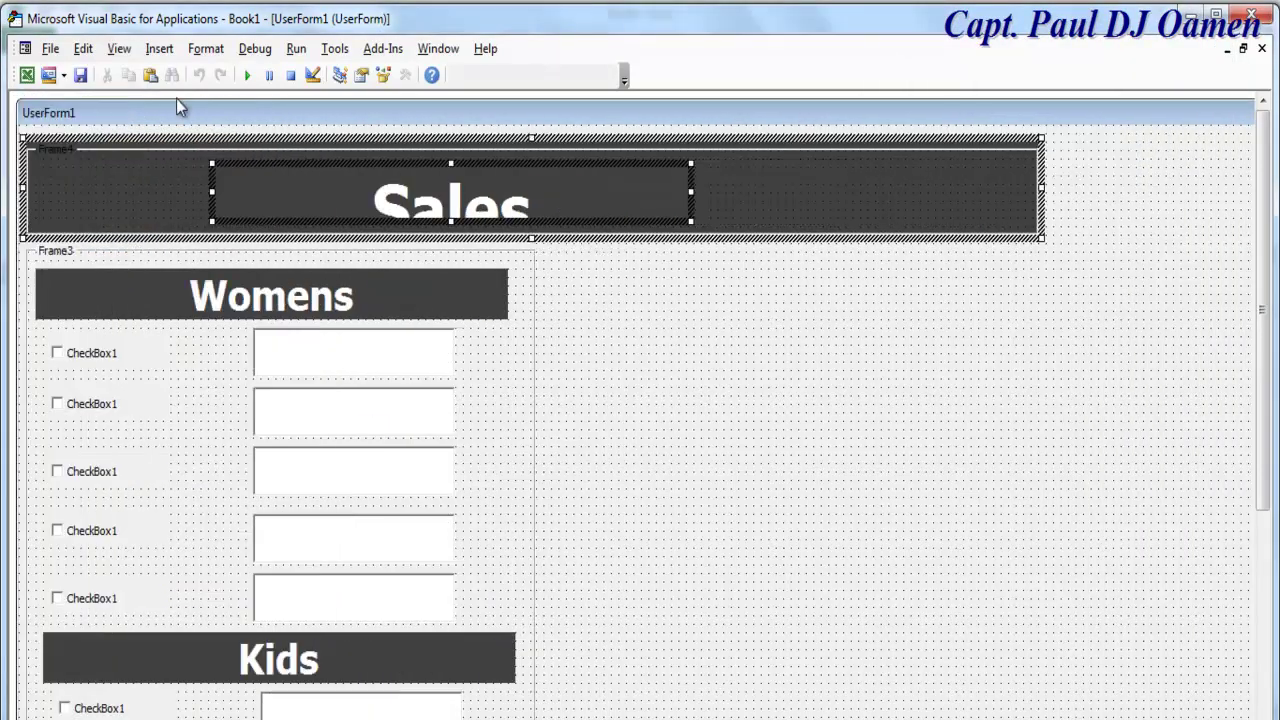
{"action": "left_click_drag", "start_coordinate": [1041, 187], "coordinate": [1237, 188]}
{"action": "left_click_drag", "start_coordinate": [628, 237], "coordinate": [637, 264]}
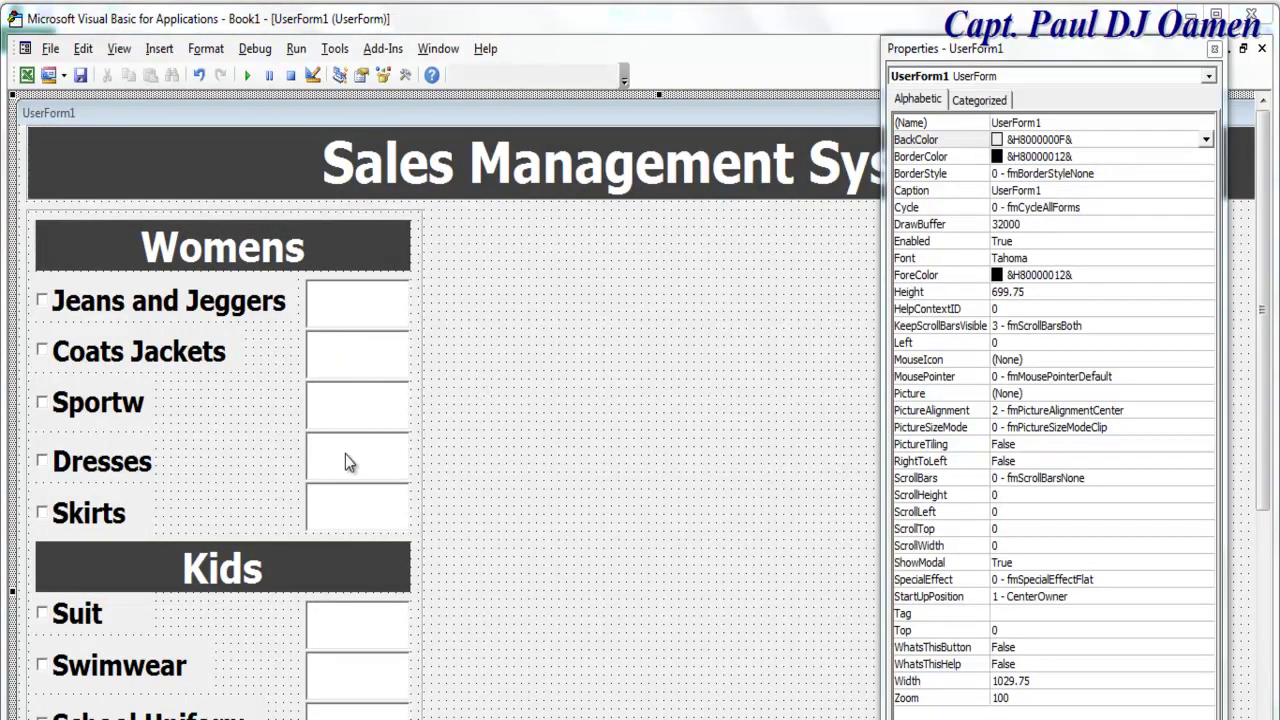
{"action": "left_click", "coordinate": [248, 213]}
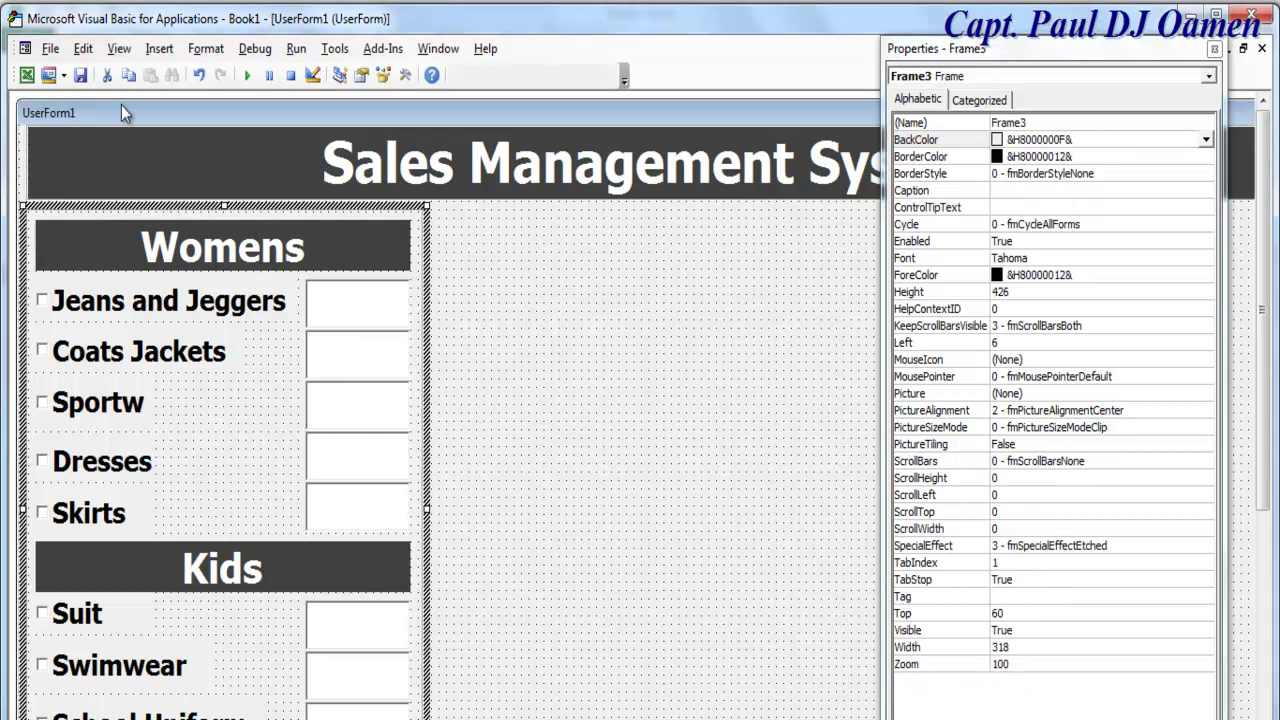
Copy Frame3 and place the pasted Frame5 beside the original column
{"action": "left_click", "coordinate": [83, 48]}
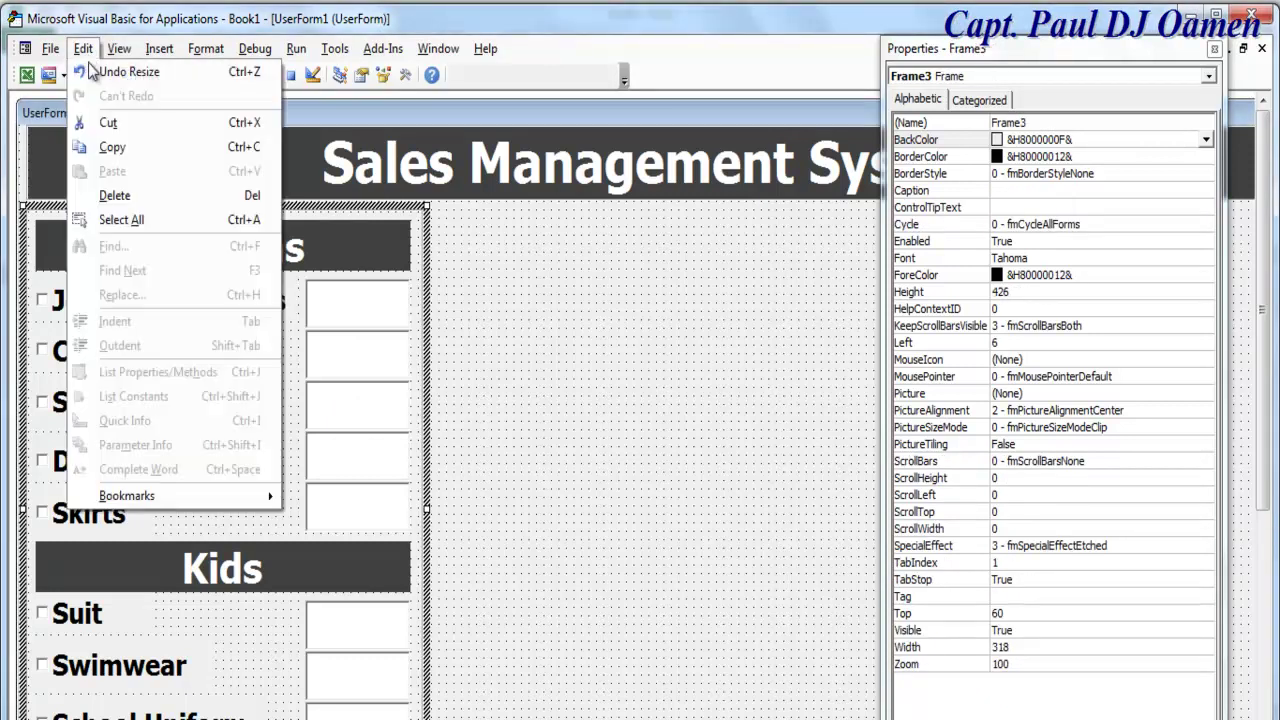
{"action": "left_click", "coordinate": [112, 147]}
{"action": "left_click", "coordinate": [518, 294]}
{"action": "left_click", "coordinate": [149, 77]}
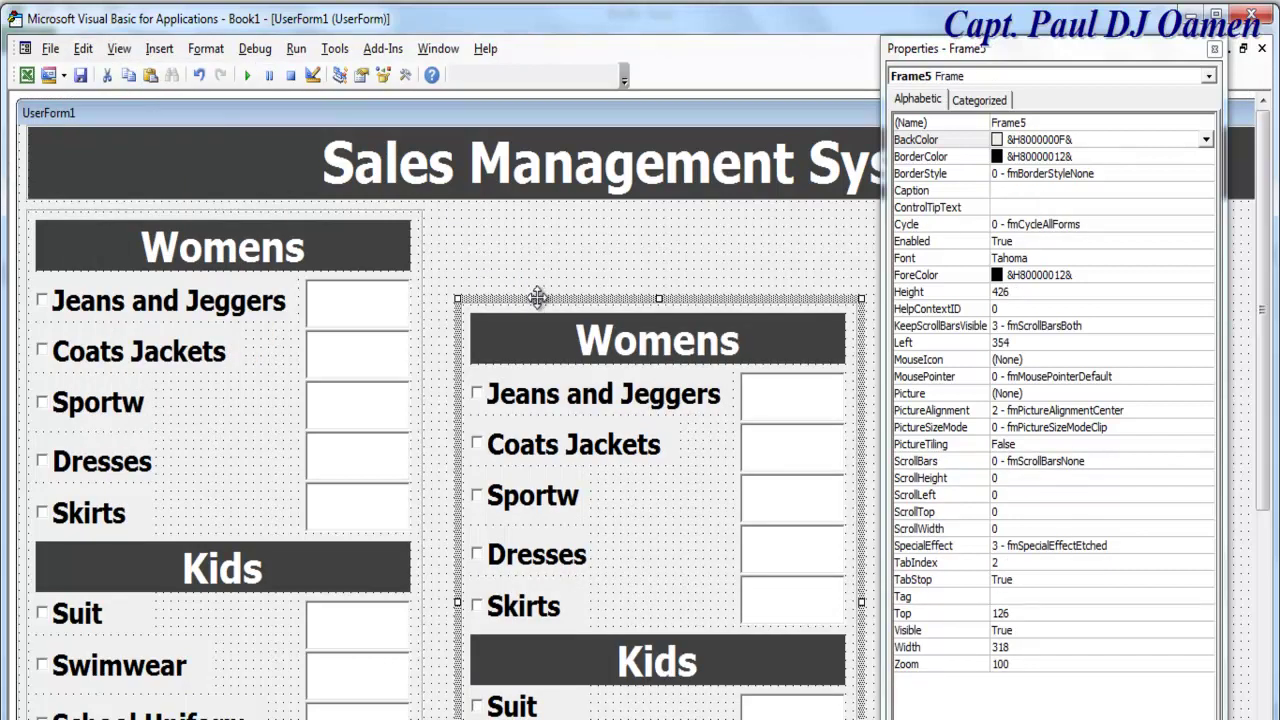
{"action": "left_click_drag", "start_coordinate": [538, 297], "coordinate": [509, 205]}
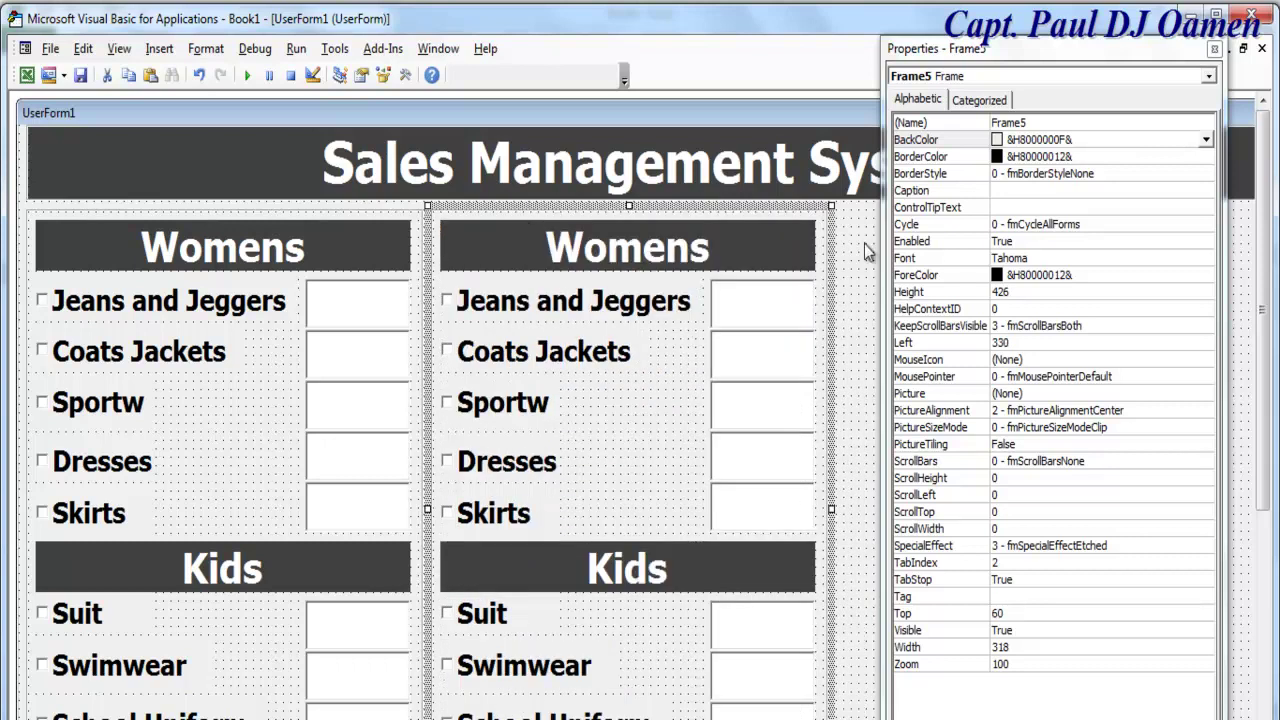
{"action": "left_click", "coordinate": [565, 319]}
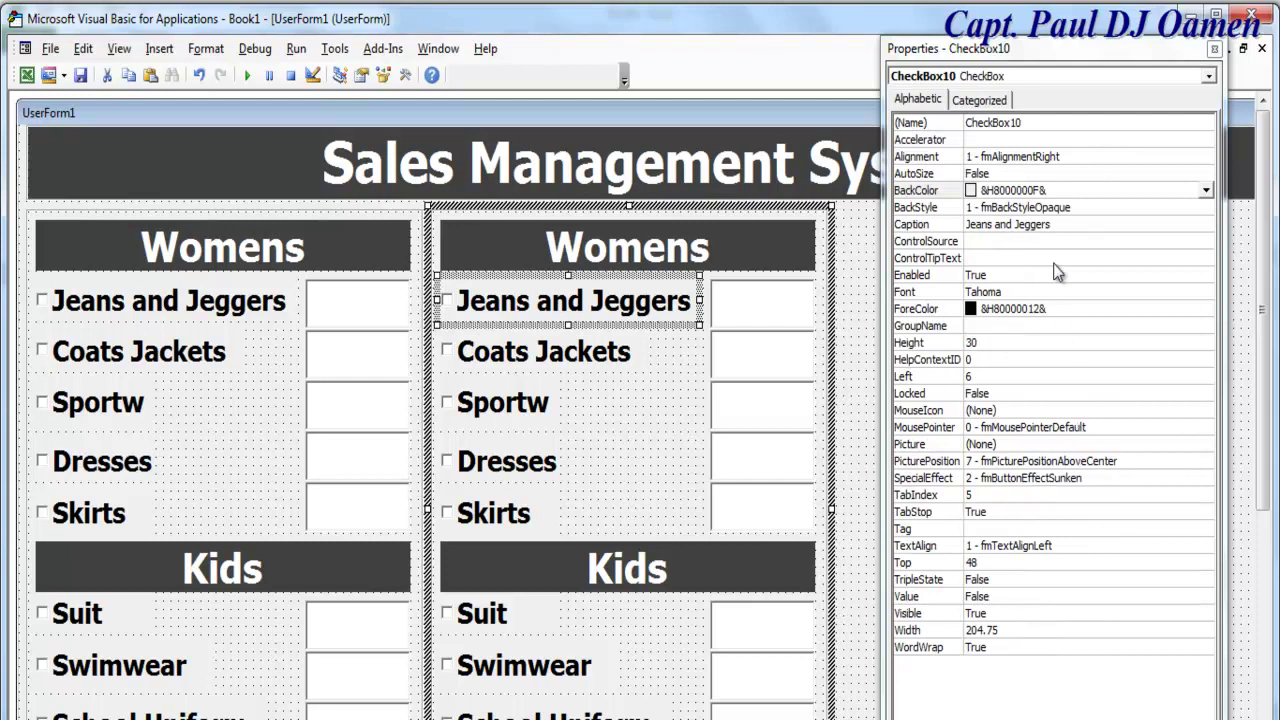
Caption CheckBox10 'Jumpers & Cardigans' and widen it to Width 234
{"action": "left_click", "coordinate": [1056, 227]}
{"action": "left_click_drag", "start_coordinate": [1052, 225], "coordinate": [964, 224]}
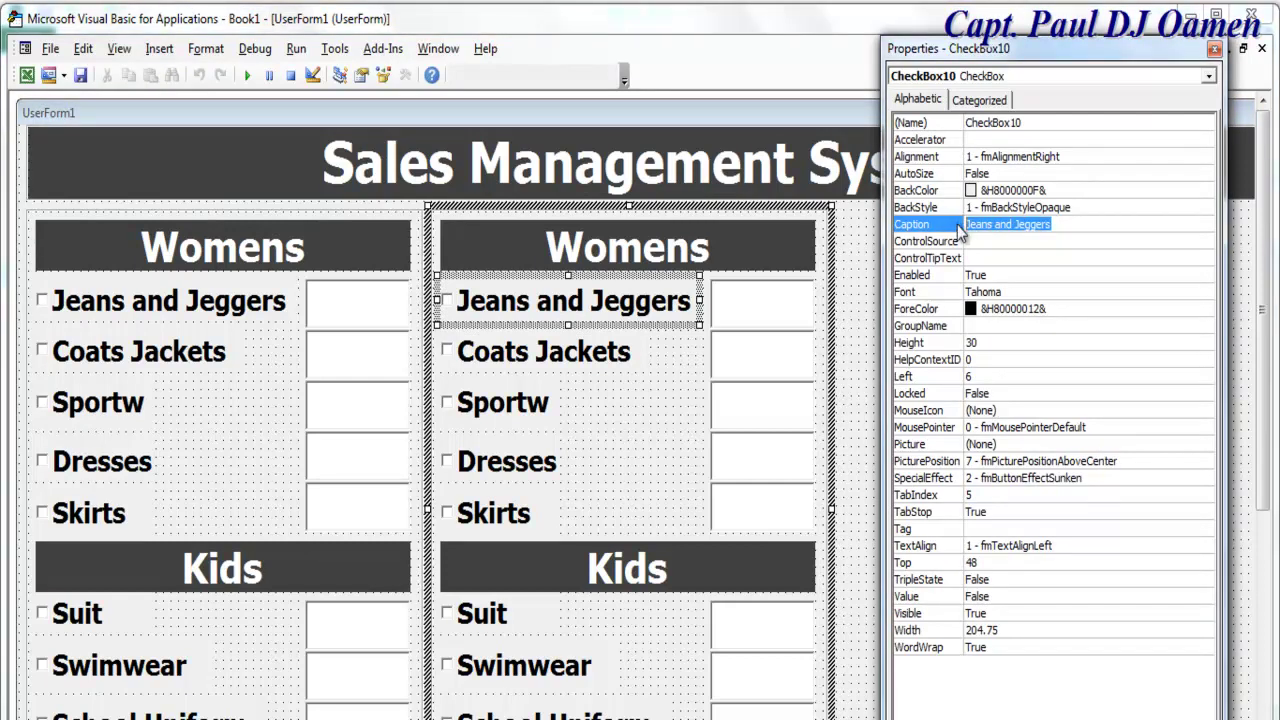
{"action": "type", "text": "Ju"}
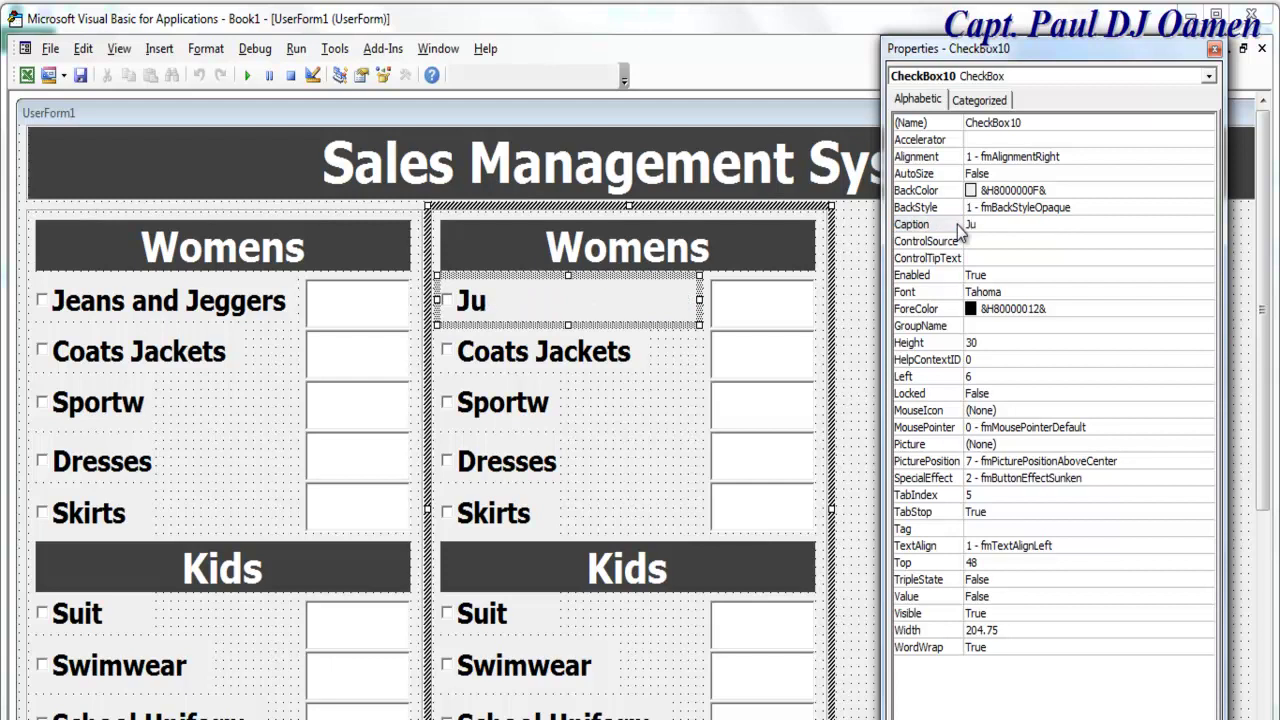
{"action": "type", "text": "mpers"}
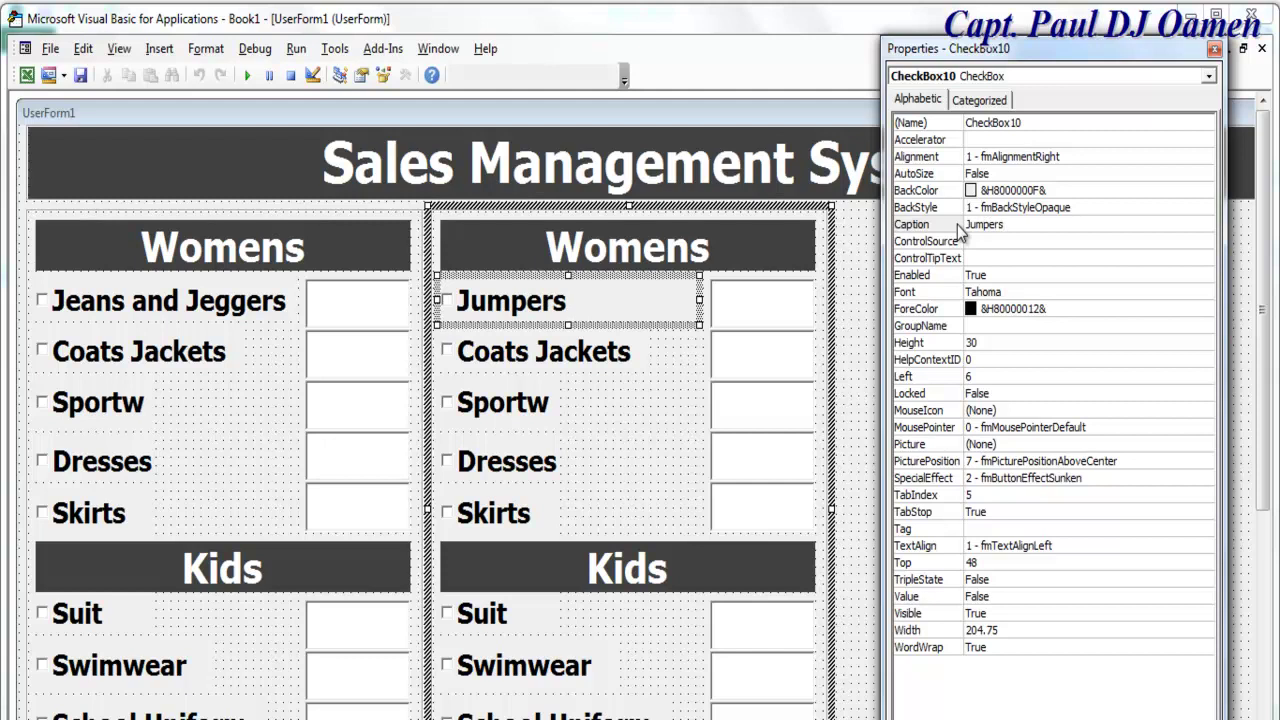
{"action": "type", "text": " & Cardig"}
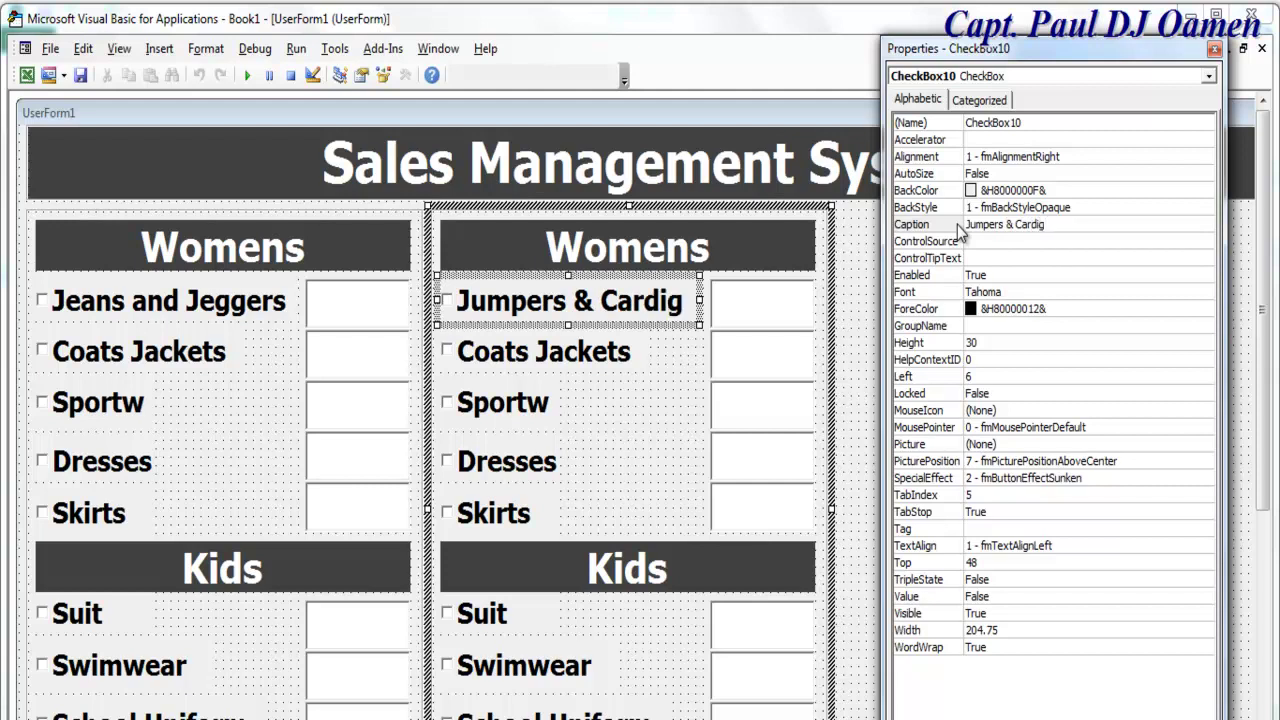
{"action": "type", "text": "ans"}
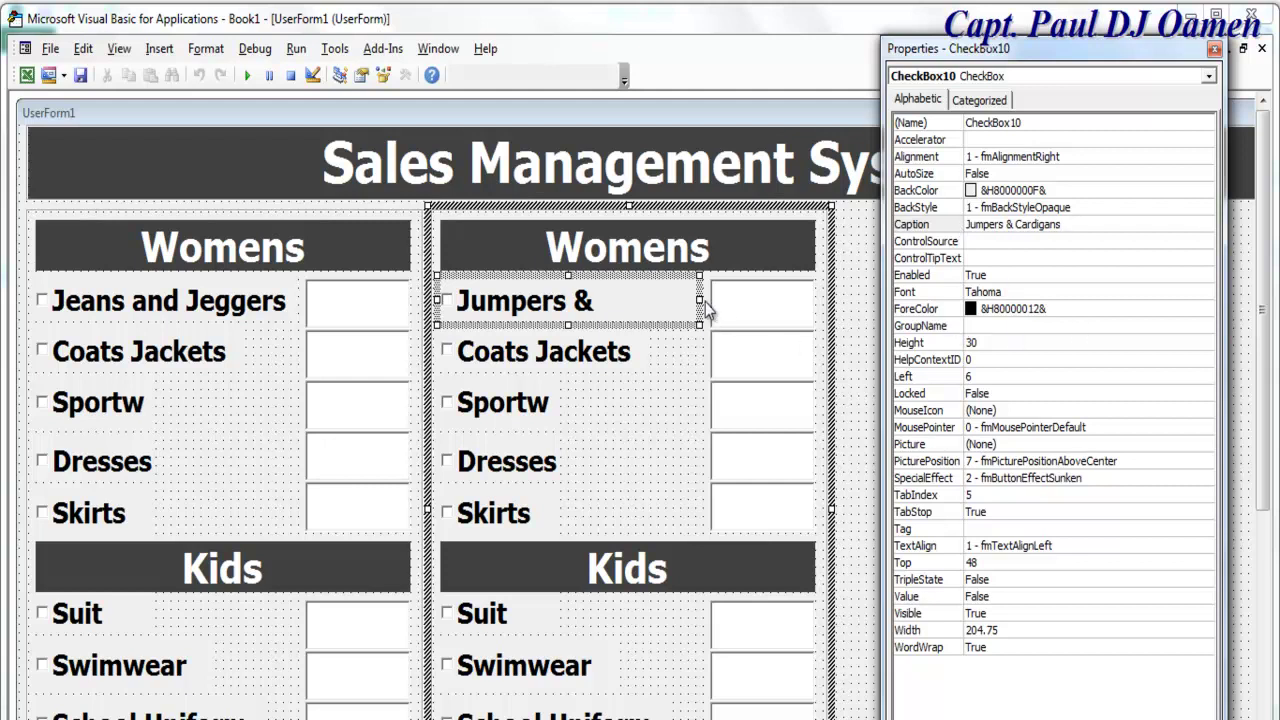
{"action": "left_click_drag", "start_coordinate": [703, 300], "coordinate": [736, 300]}
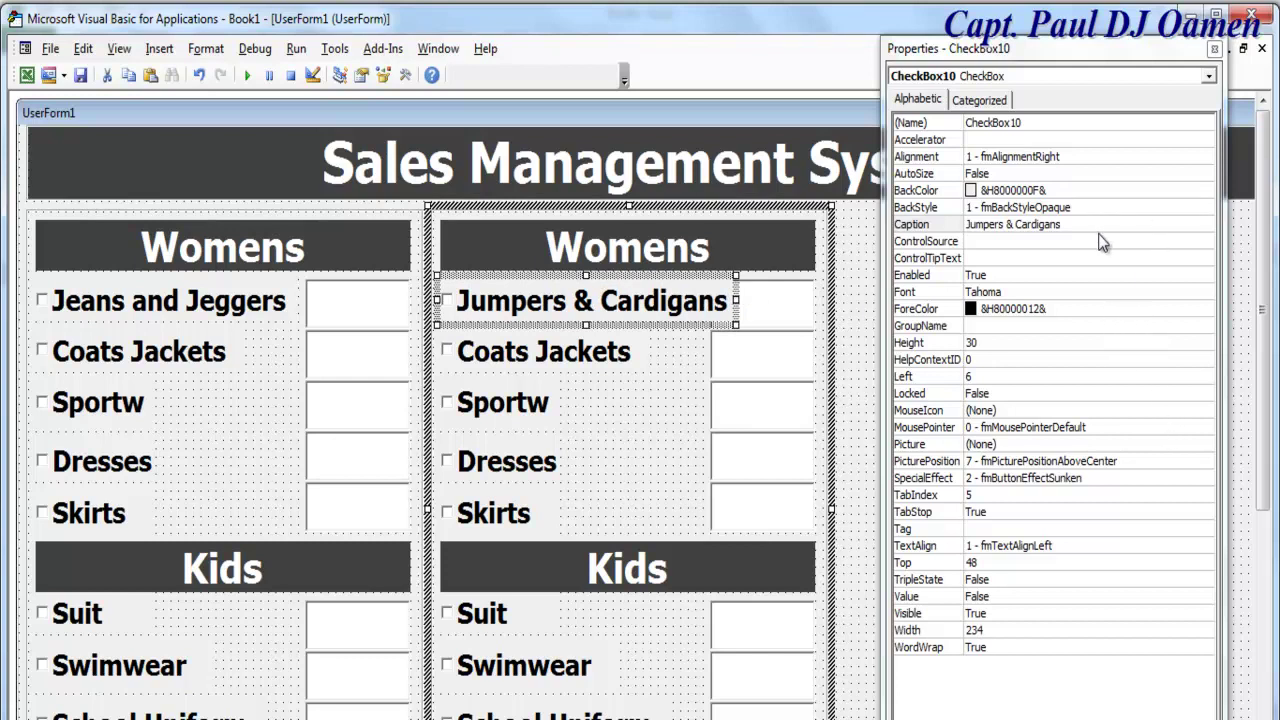
Set the Jumpers & Cardigans caption to 18-point and trim the checkbox to Width 218.25
{"action": "left_click", "coordinate": [1077, 292]}
{"action": "left_click", "coordinate": [1206, 292]}
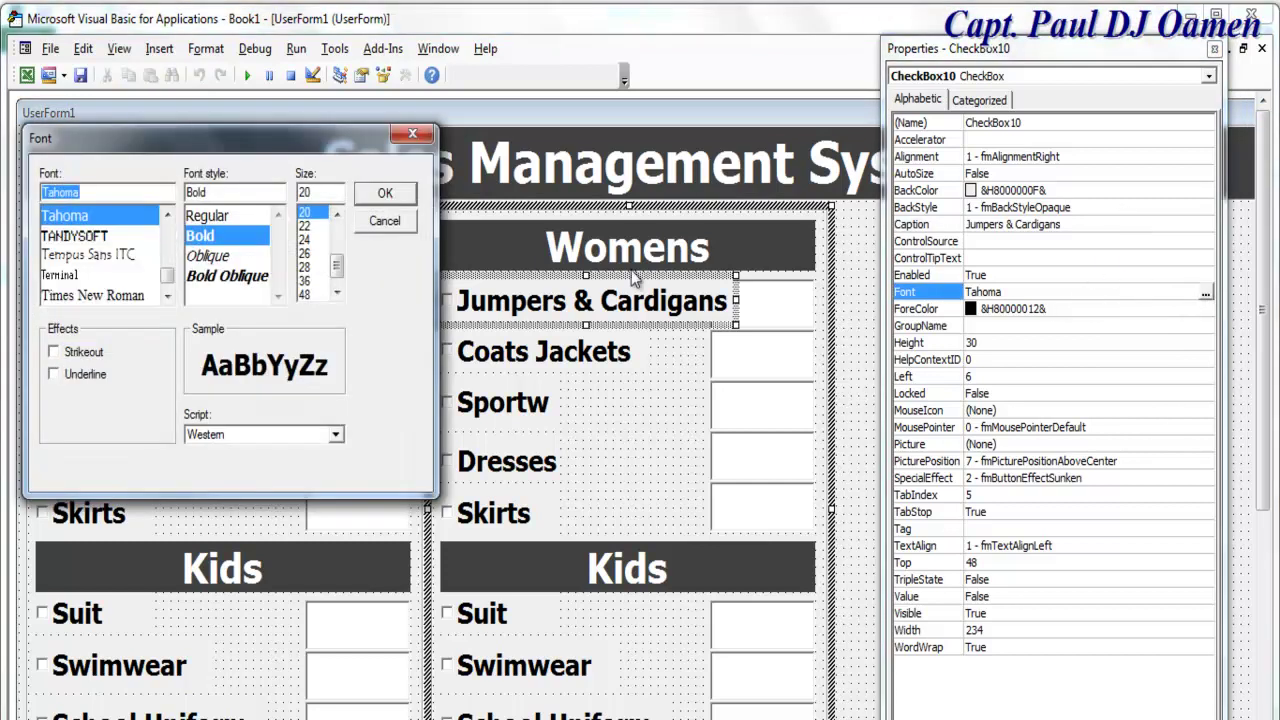
{"action": "double_click", "coordinate": [333, 193]}
{"action": "type", "text": "18"}
{"action": "key", "text": "Return"}
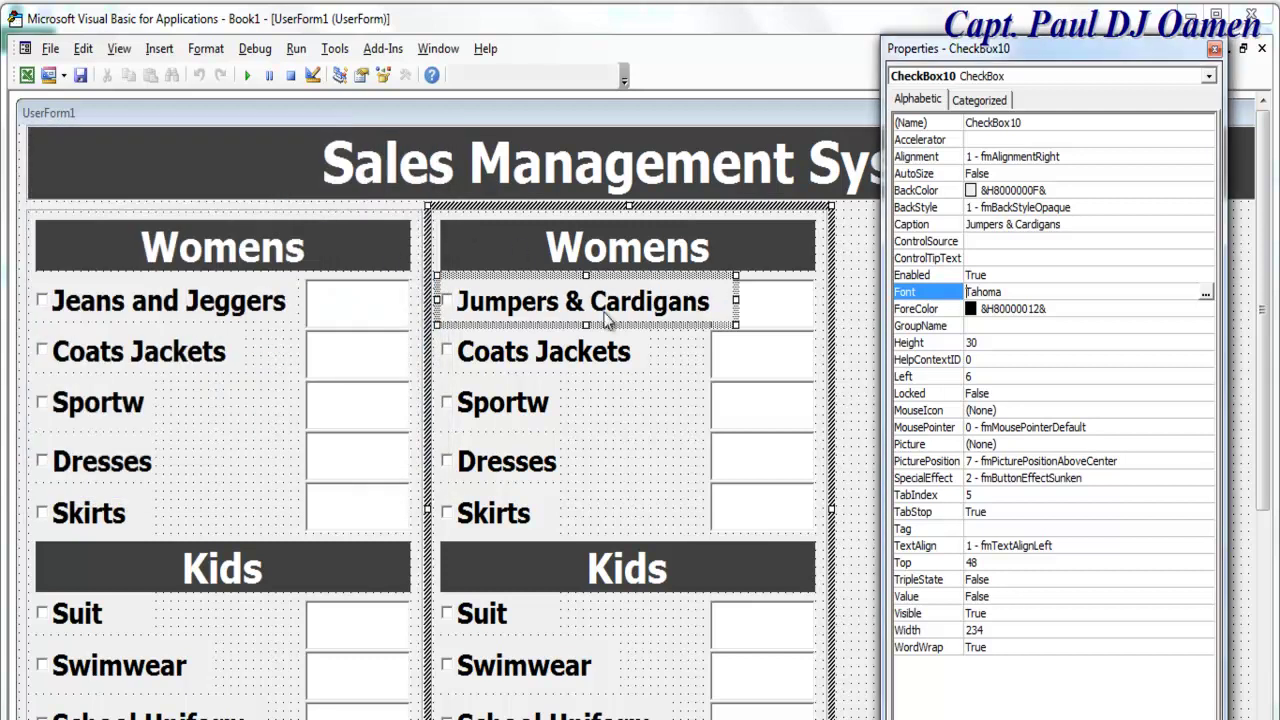
{"action": "left_click", "coordinate": [673, 425]}
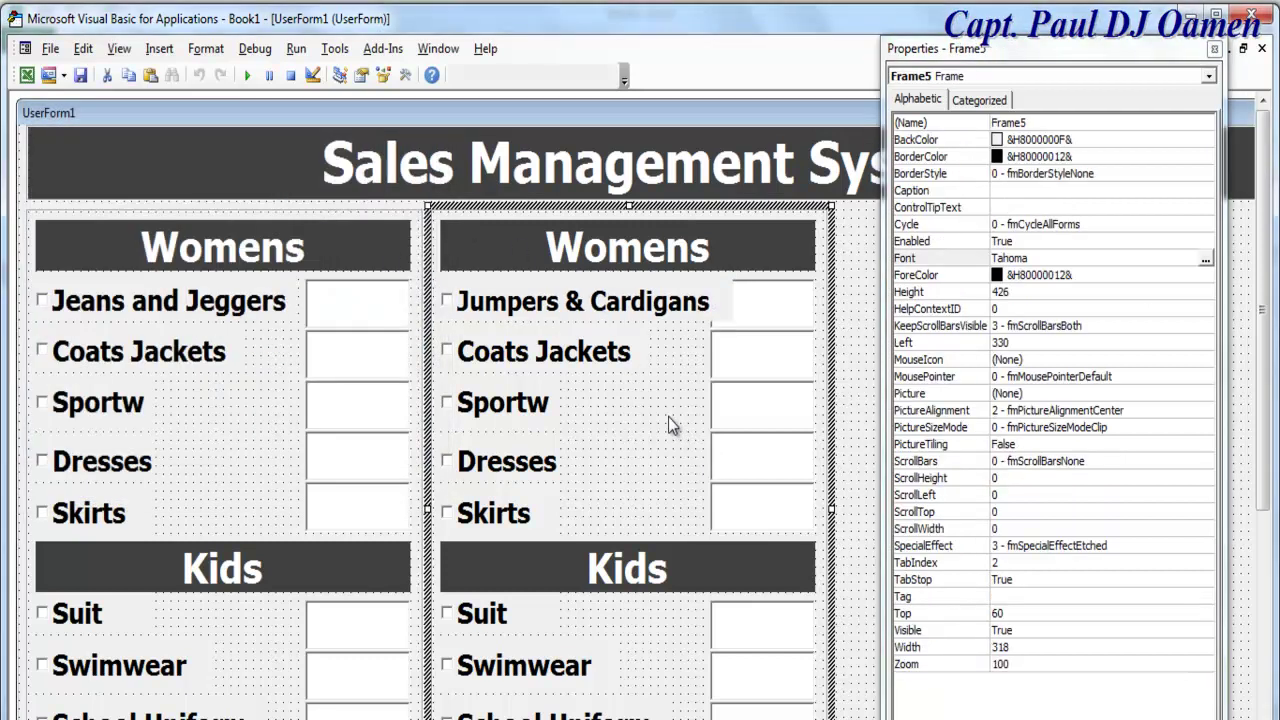
{"action": "left_click", "coordinate": [777, 316]}
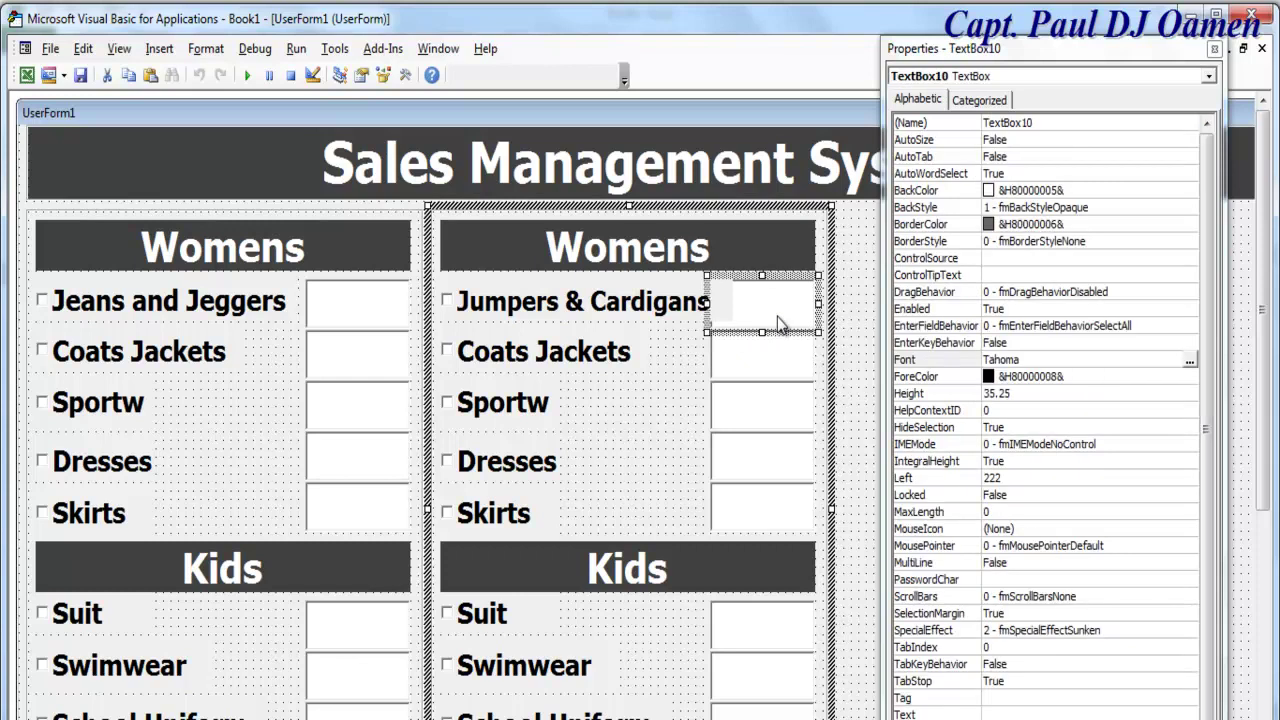
{"action": "left_click", "coordinate": [672, 313]}
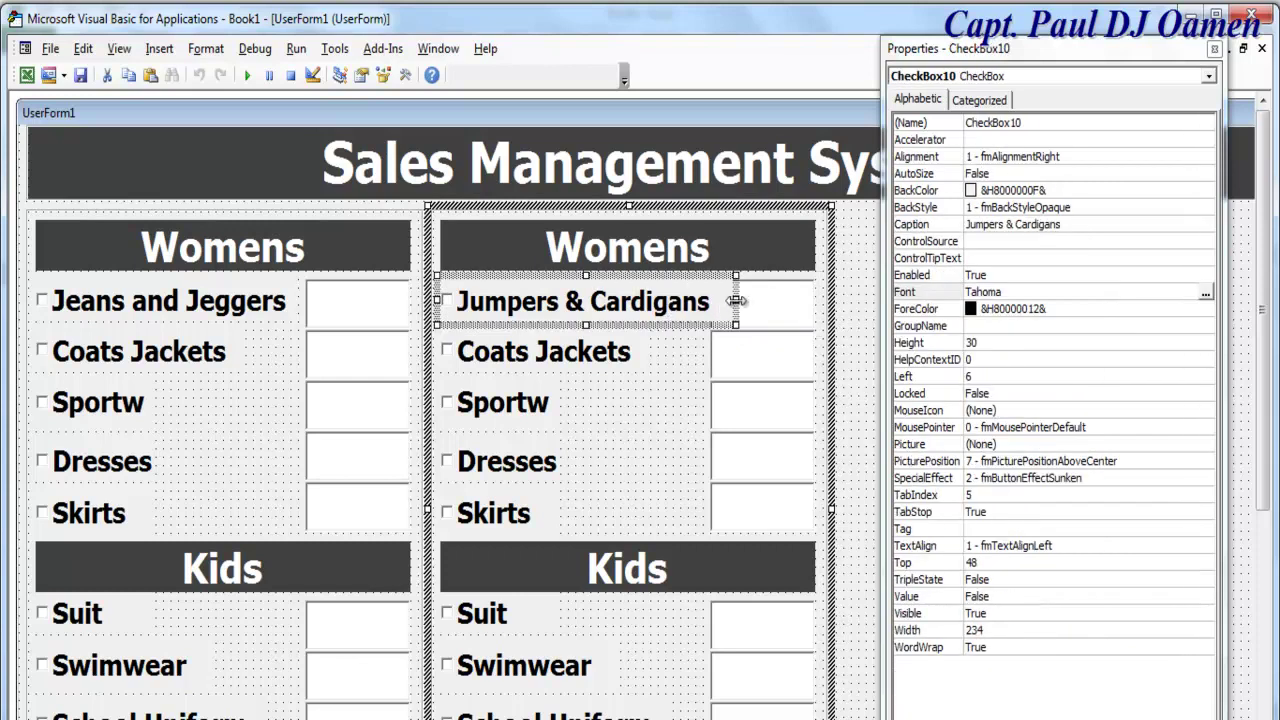
{"action": "left_click_drag", "start_coordinate": [716, 300], "coordinate": [704, 300]}
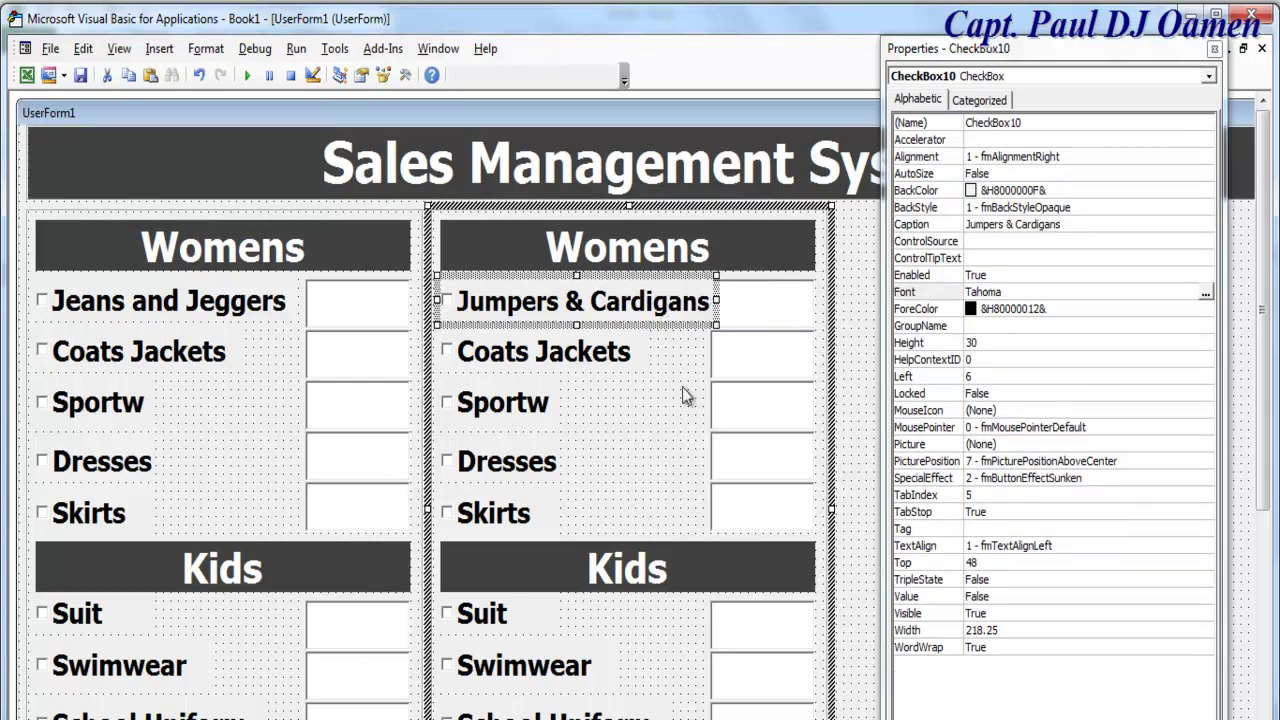
Narrow the quantity boxes beside Jumpers & Cardigans and Coats Jackets
{"action": "left_click", "coordinate": [683, 383]}
{"action": "left_click", "coordinate": [751, 308]}
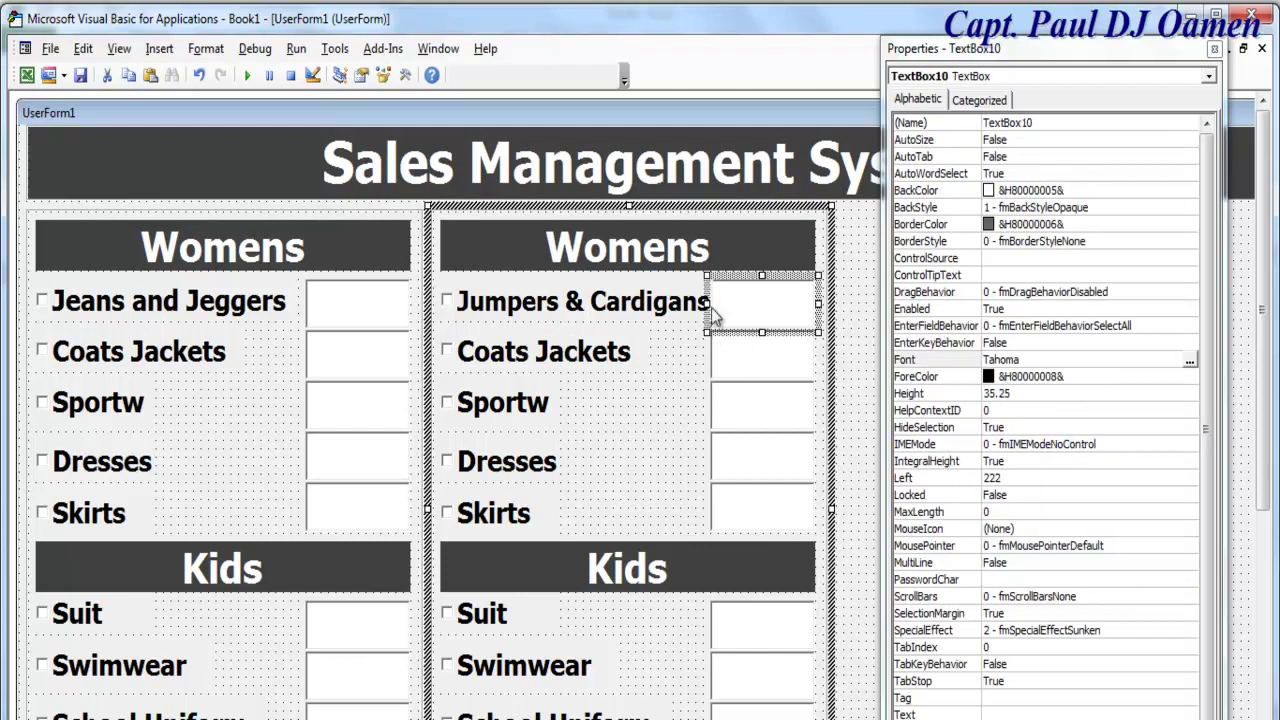
{"action": "left_click_drag", "start_coordinate": [710, 301], "coordinate": [720, 302]}
{"action": "left_click", "coordinate": [716, 358]}
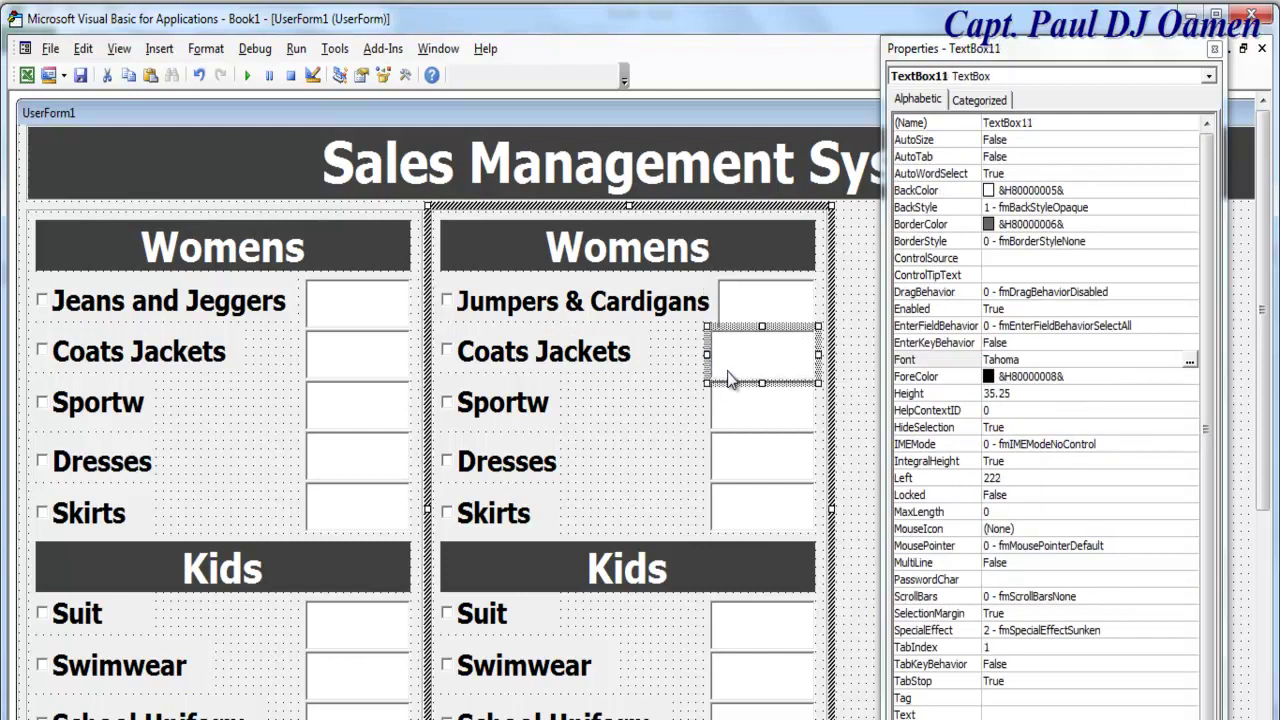
{"action": "left_click_drag", "start_coordinate": [709, 354], "coordinate": [717, 356]}
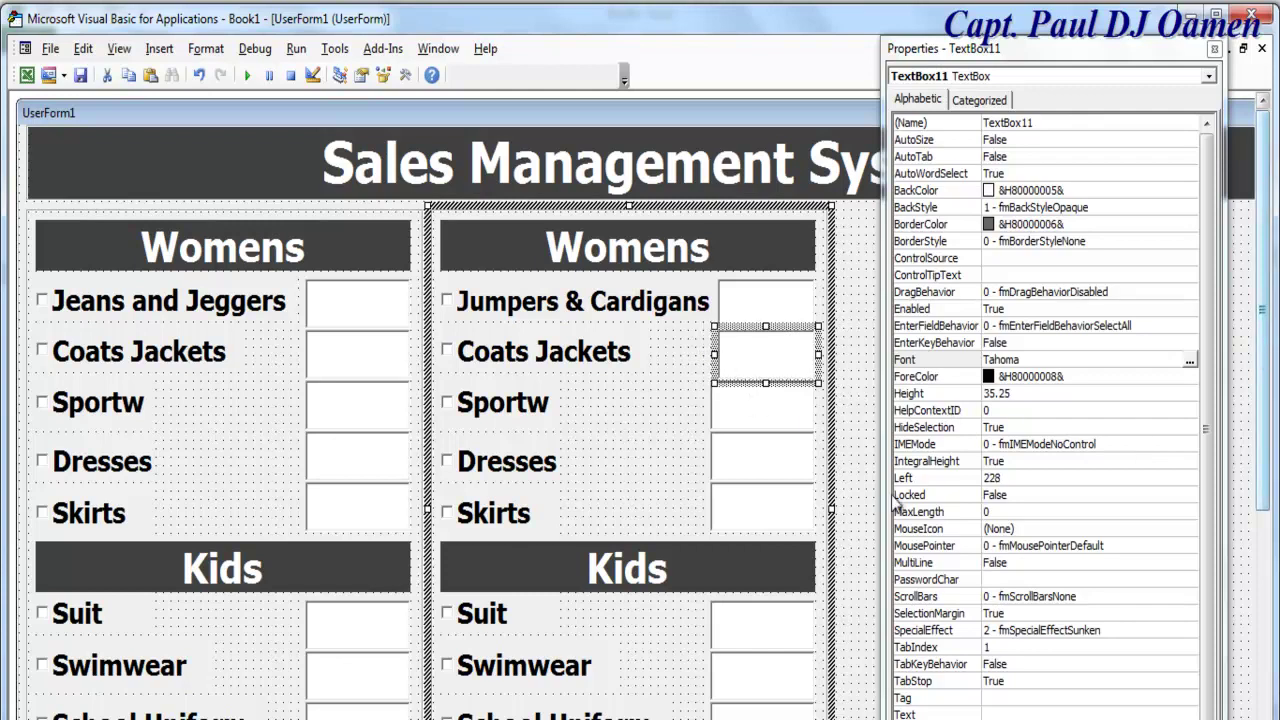
Change CheckBox11's caption from Coats Jackets to Jackets and Blazers and widen it to Width 220.5
{"action": "left_click", "coordinate": [578, 362]}
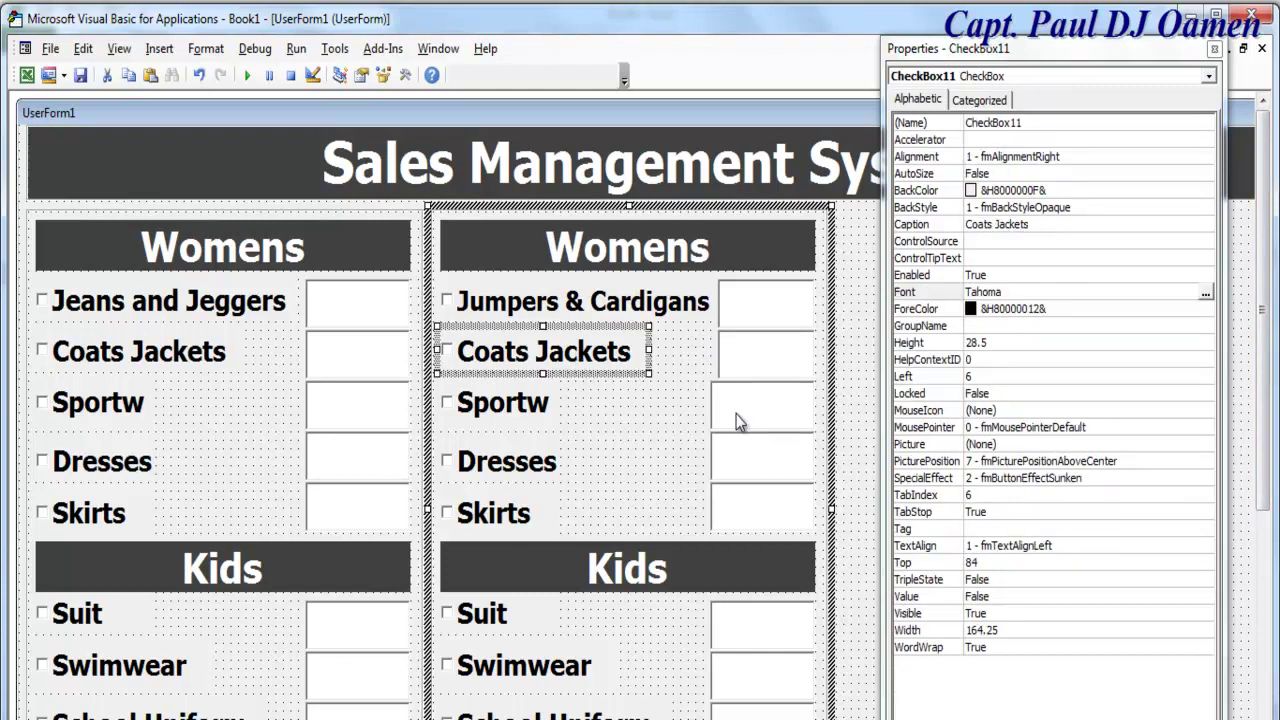
{"action": "left_click", "coordinate": [997, 228]}
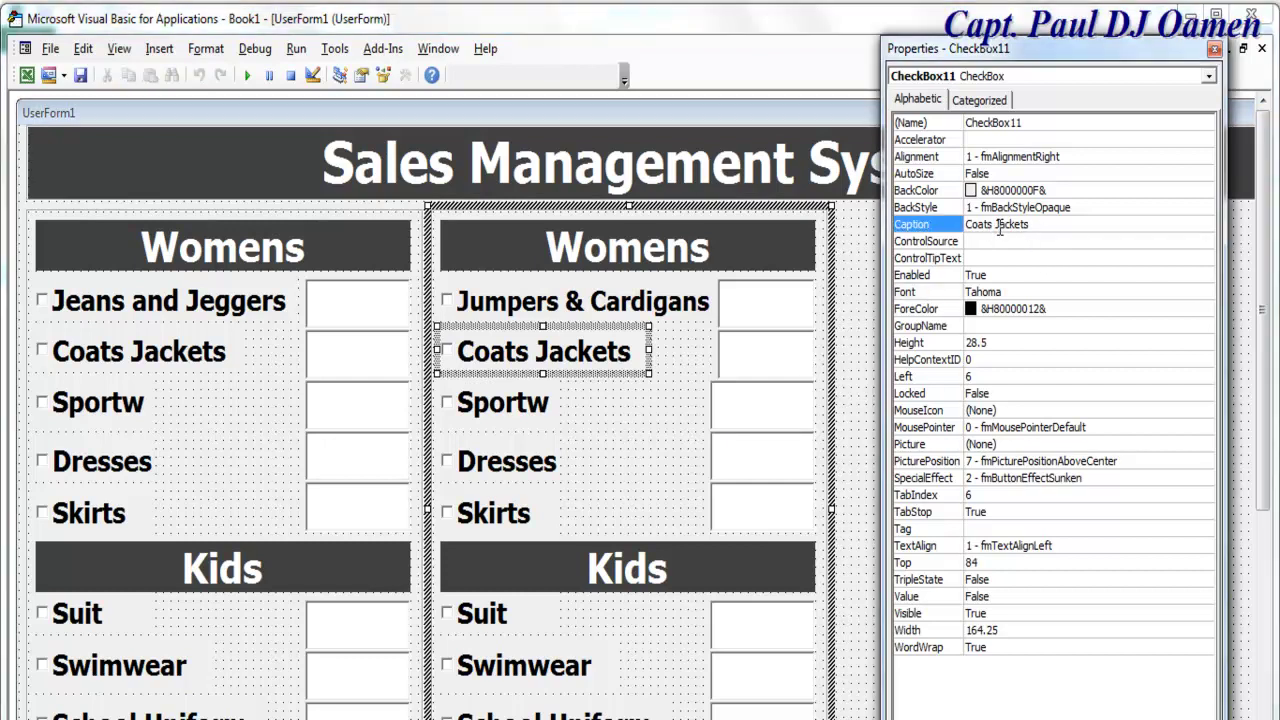
{"action": "left_click_drag", "start_coordinate": [997, 228], "coordinate": [917, 244]}
{"action": "key", "text": "Delete"}
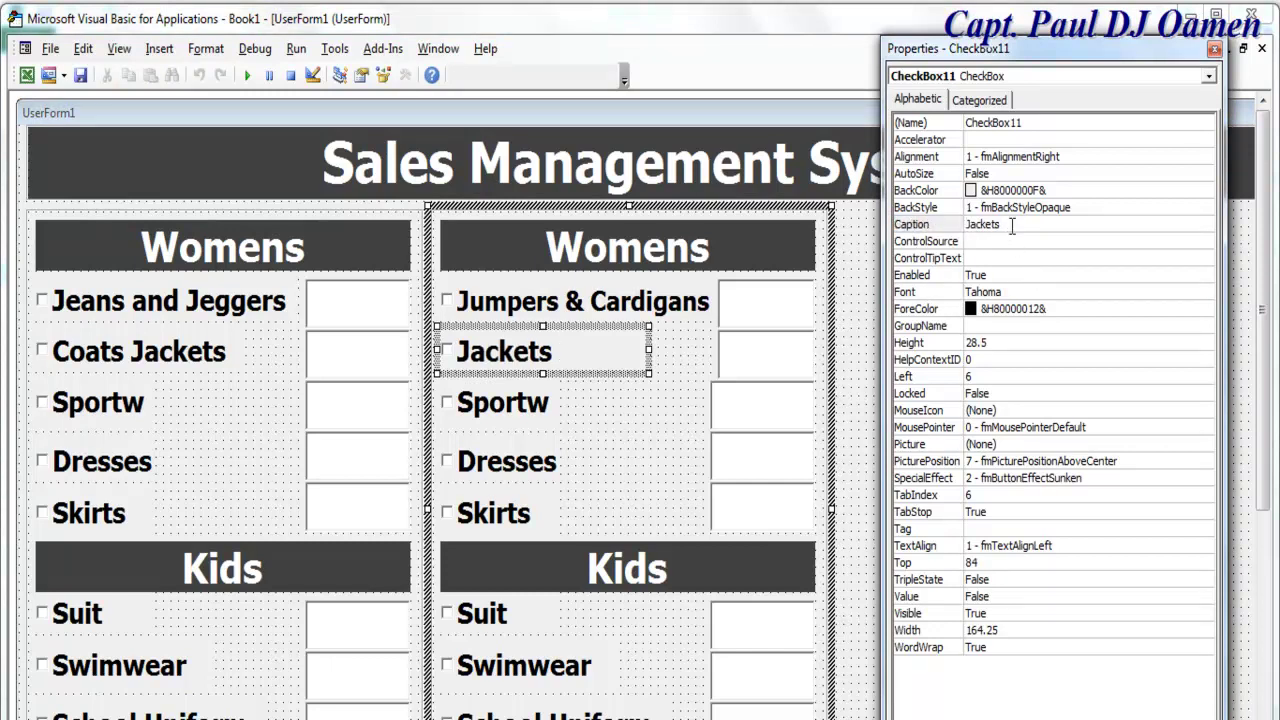
{"action": "type", "text": "and Blaz"}
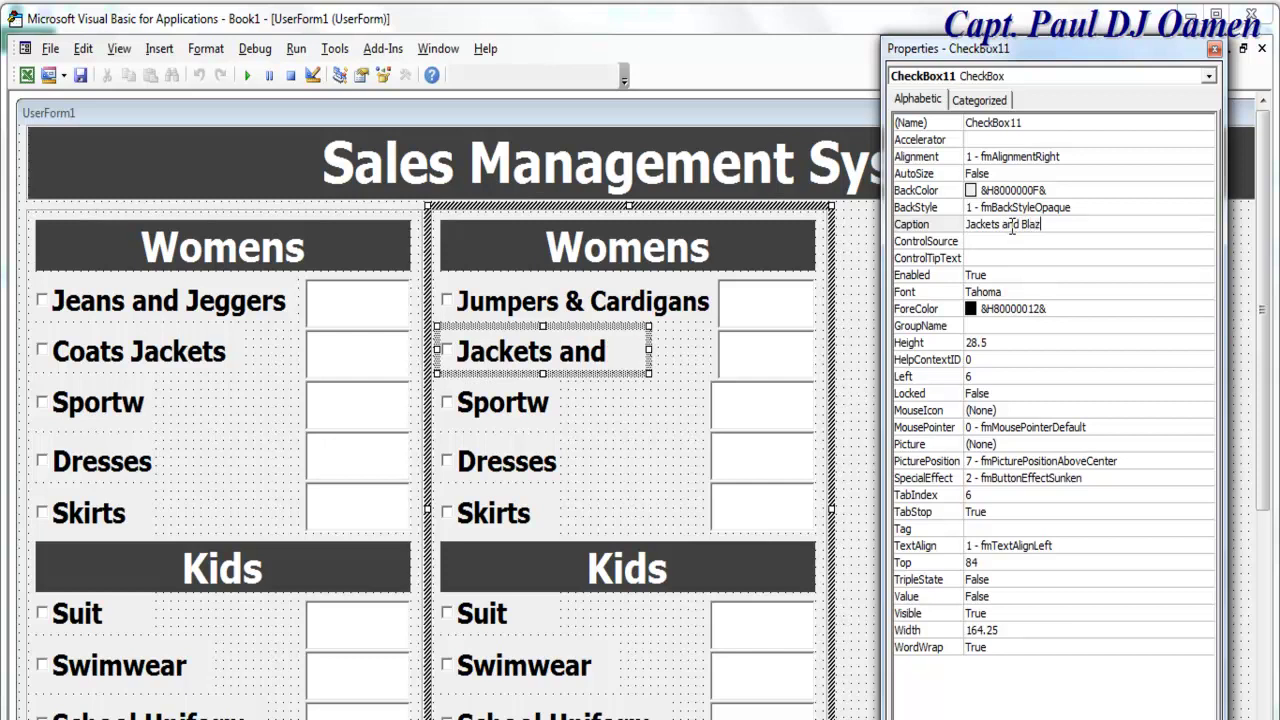
{"action": "type", "text": "ers"}
{"action": "left_click_drag", "start_coordinate": [650, 349], "coordinate": [720, 350]}
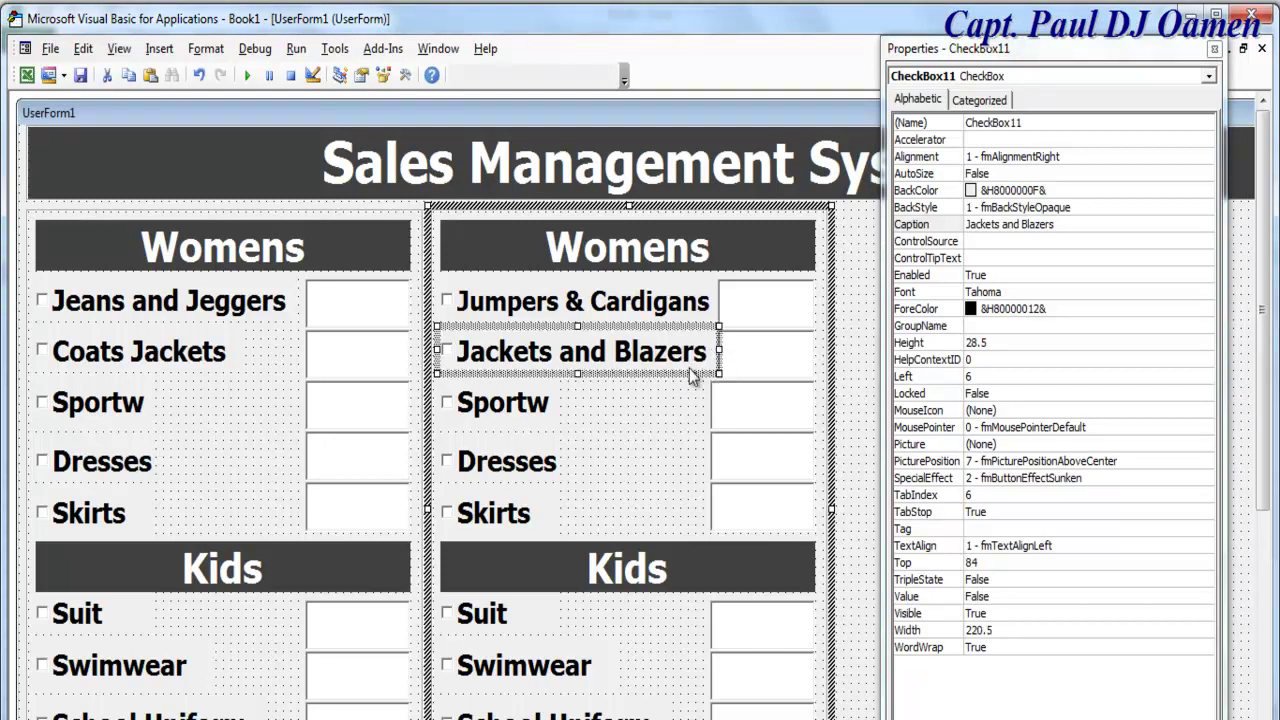